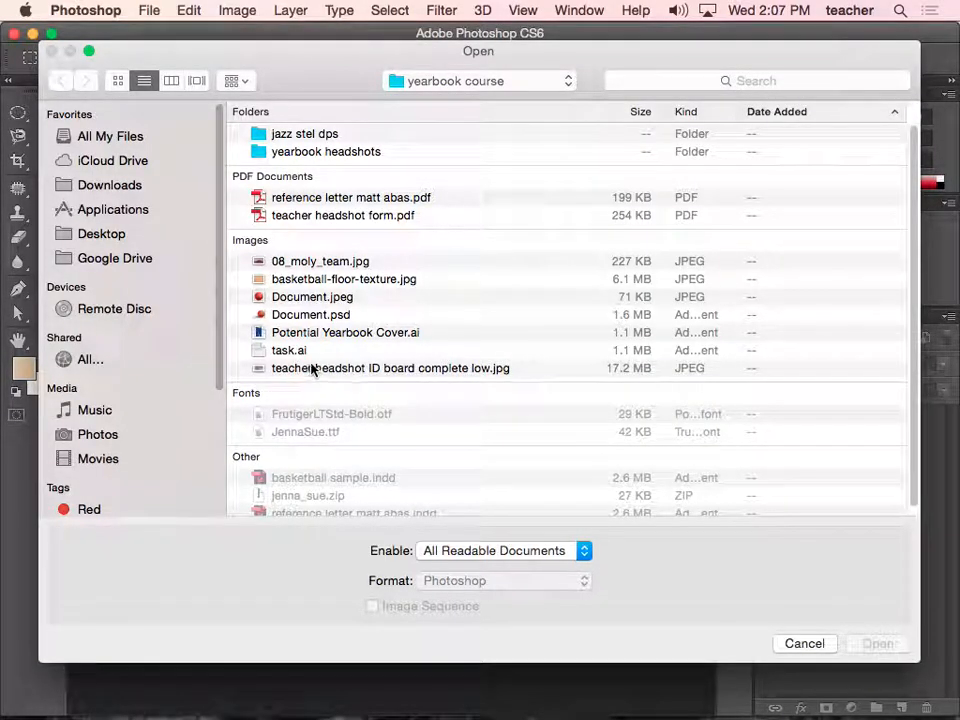
Check the source clock image in Chrome and return to Photoshop's file opening dialog
scroll(308, 370, down, 1)
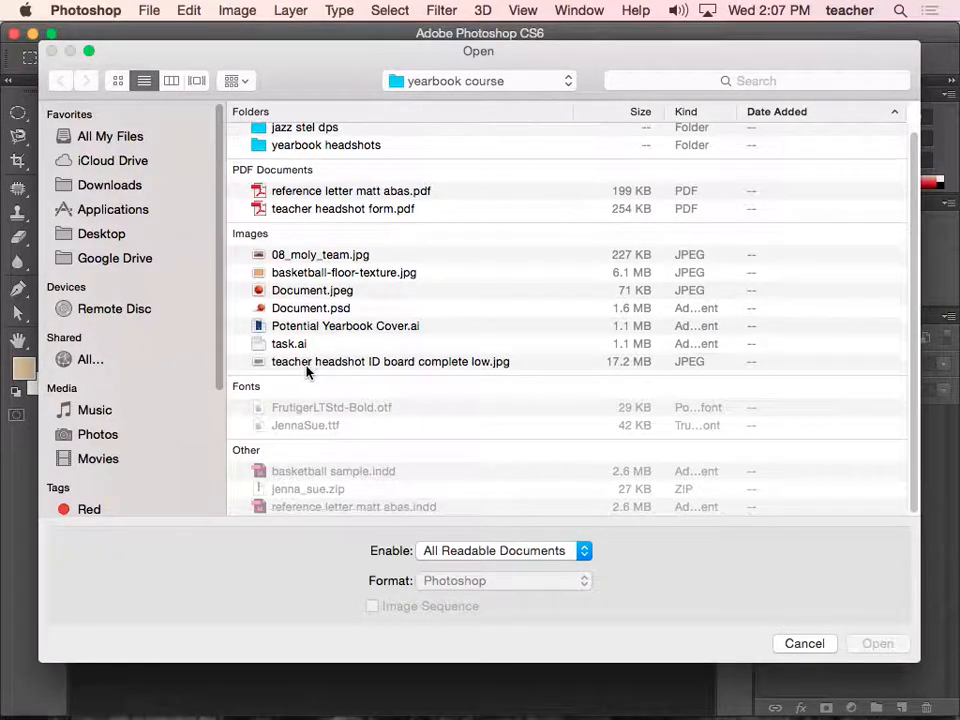
scroll(308, 370, up, 1)
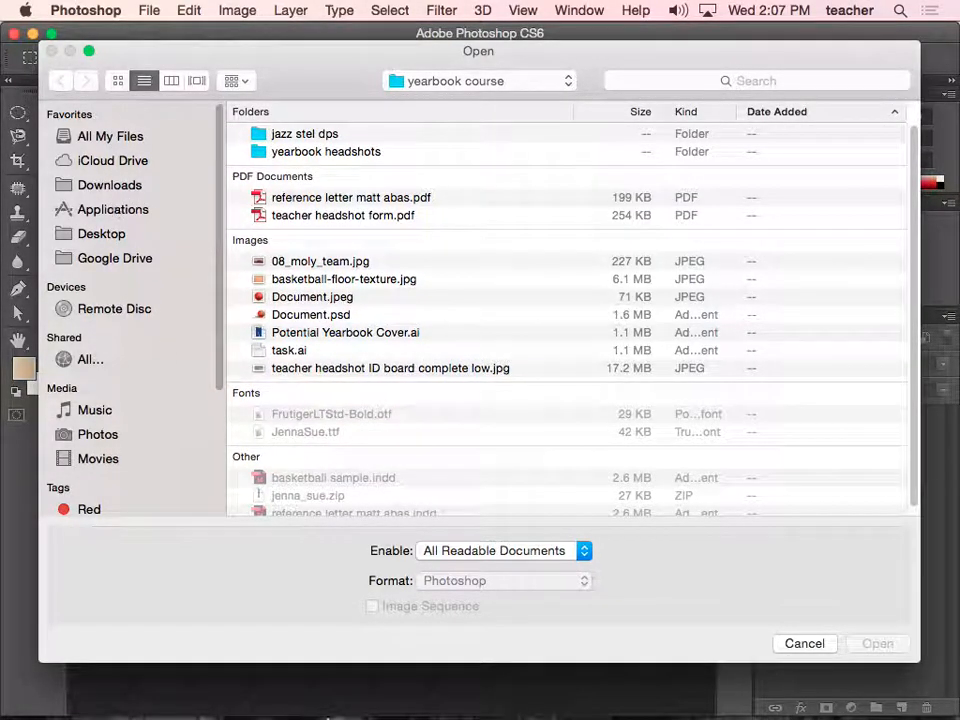
mouse_move(378, 700)
click(107, 693)
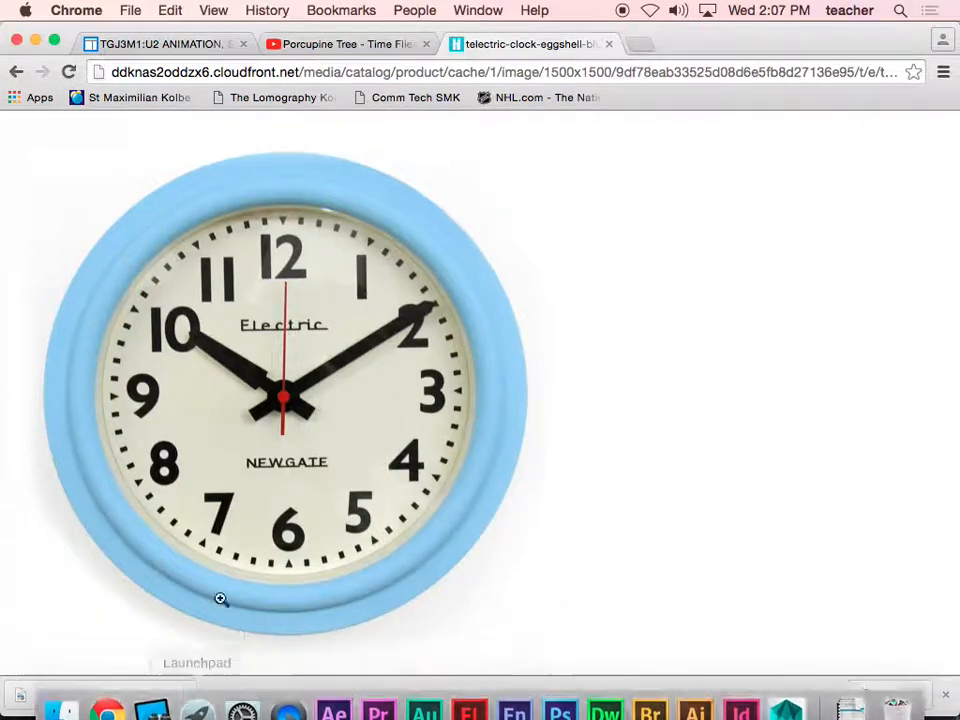
mouse_move(514, 706)
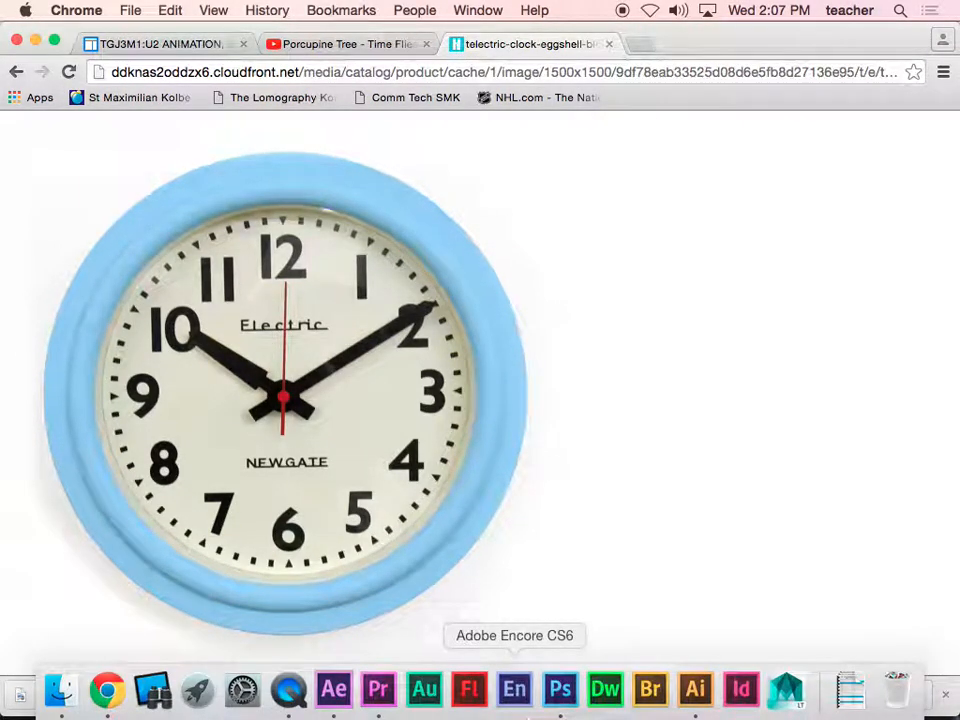
click(561, 686)
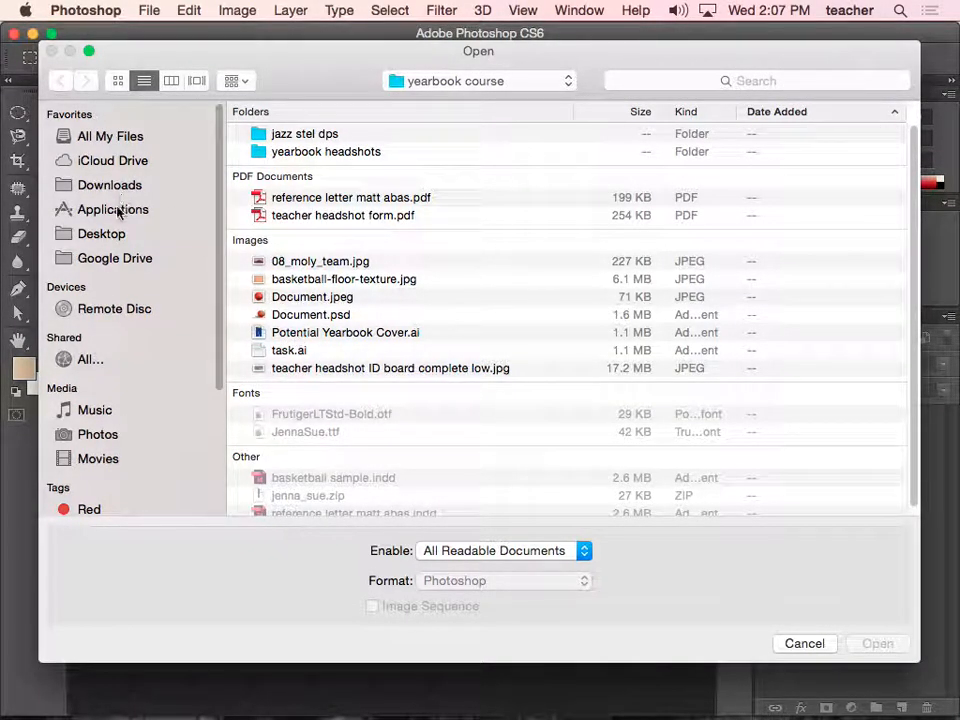
Open the image telectric-clock-eggshell-blue-newgate.jpg from the Desktop folder
click(105, 234)
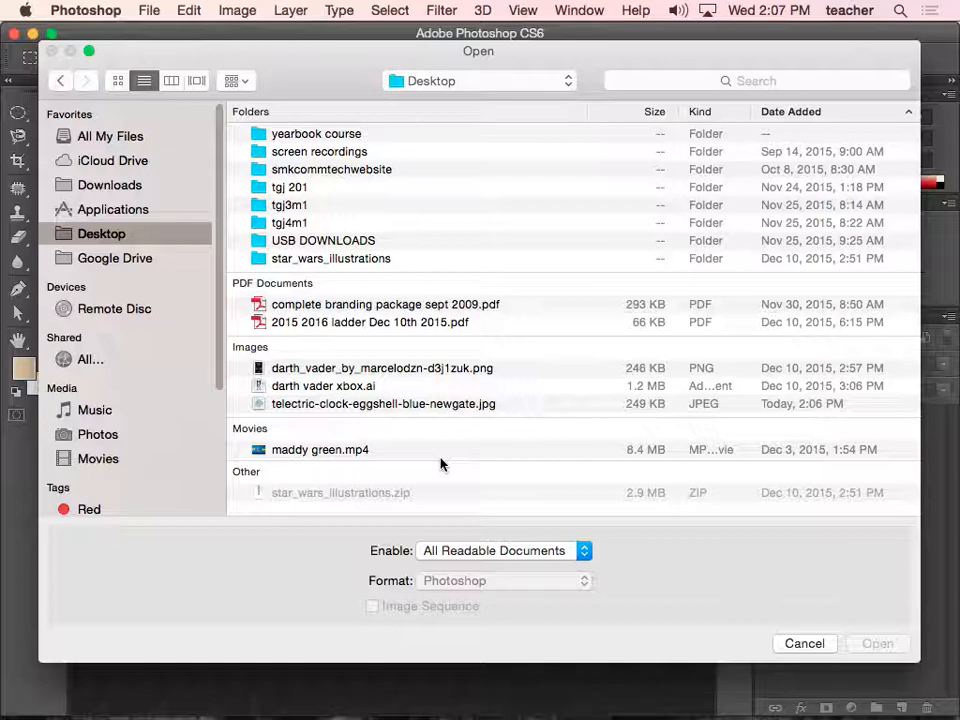
click(351, 408)
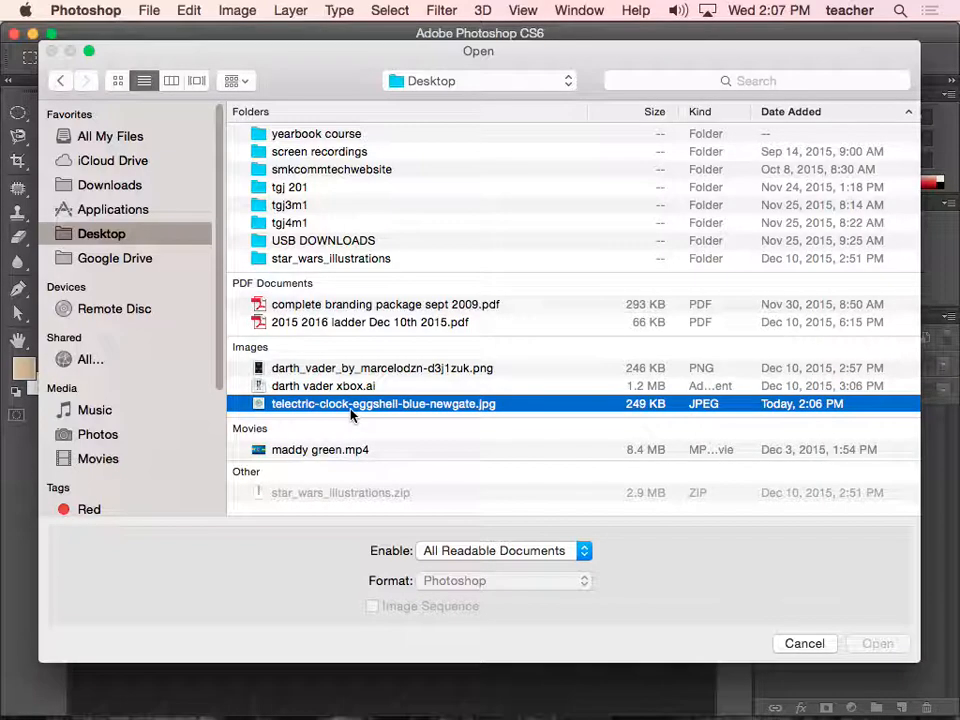
click(885, 643)
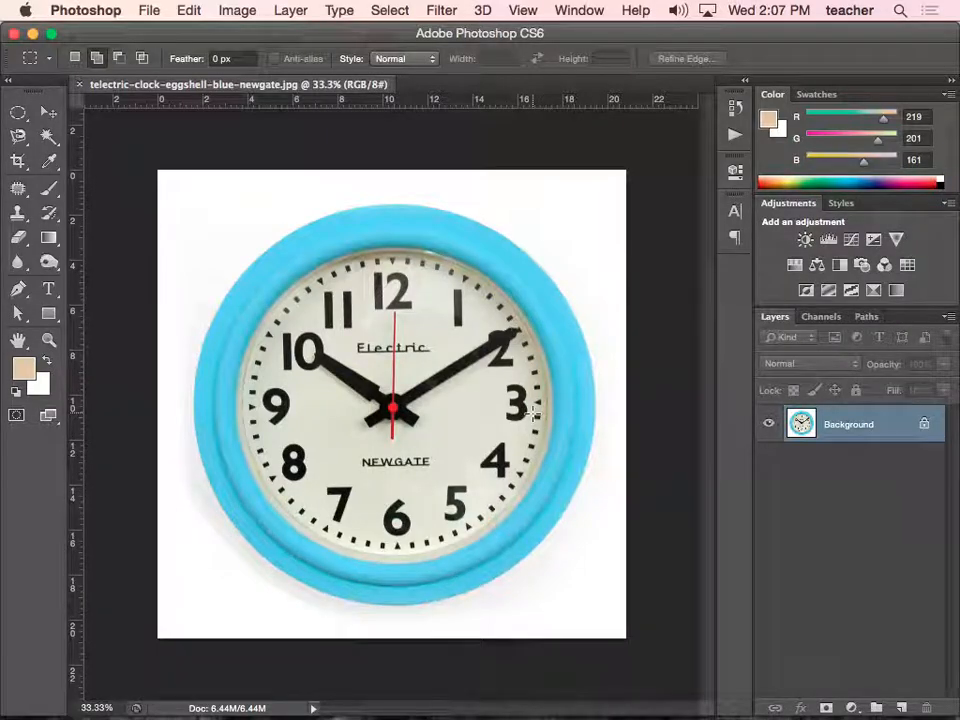
Convert the locked Background to Layer 0 and delete the white area around the clock using a Magic Wand selection
double_click(924, 427)
click(647, 307)
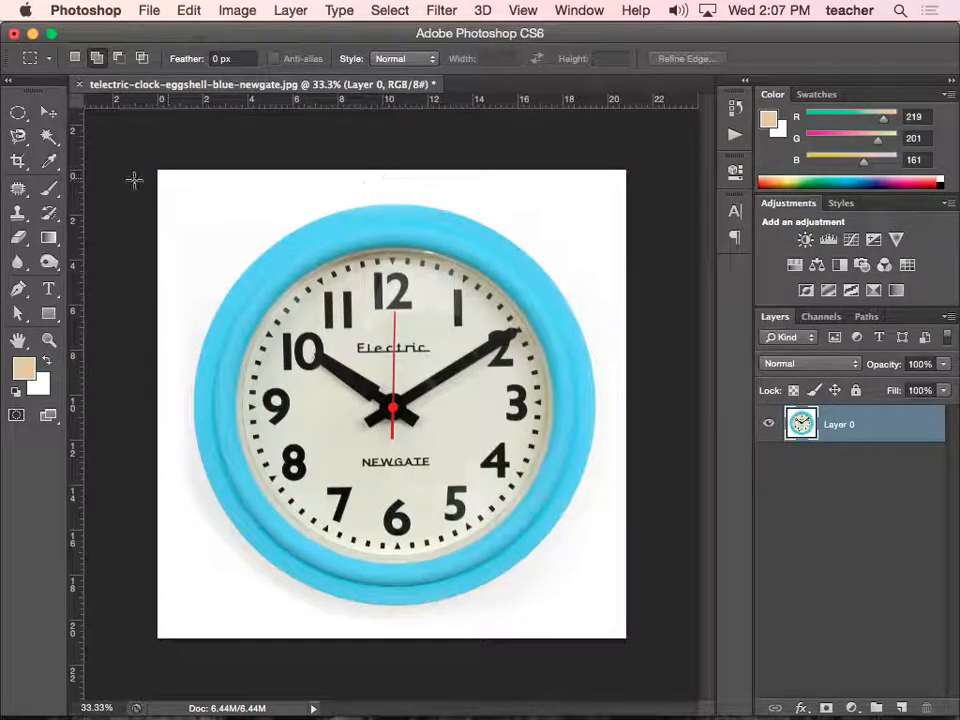
click(48, 136)
click(130, 150)
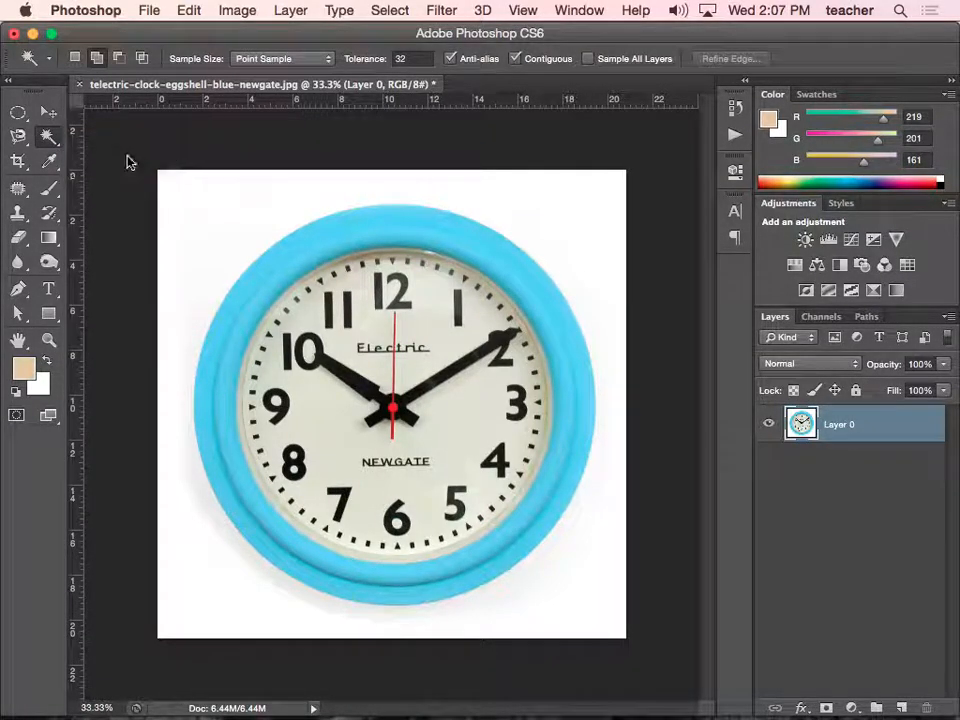
click(226, 204)
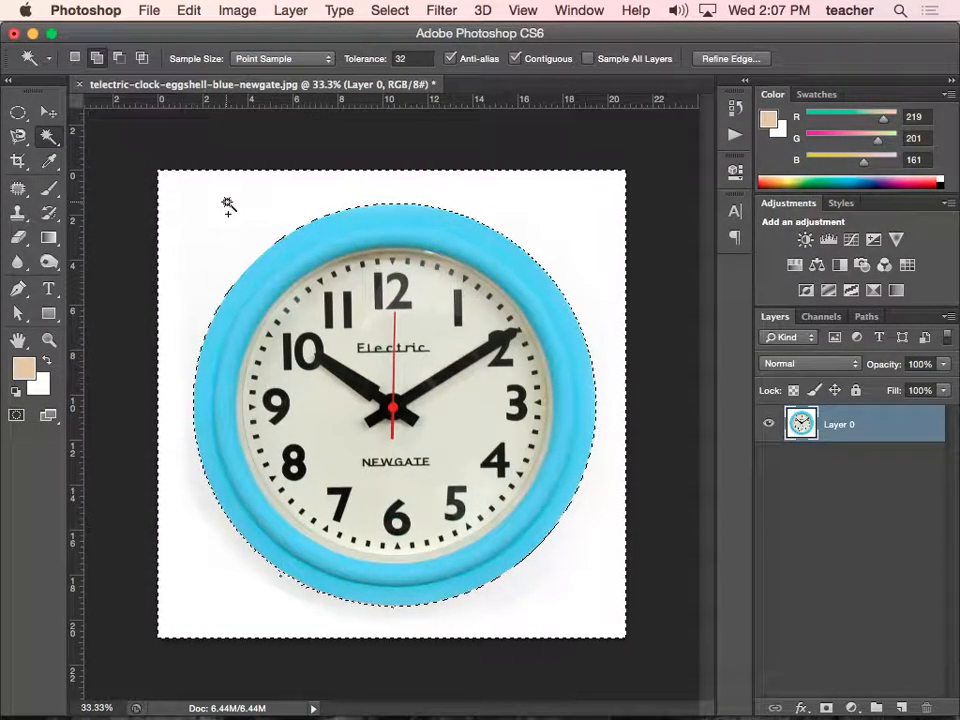
key(Delete)
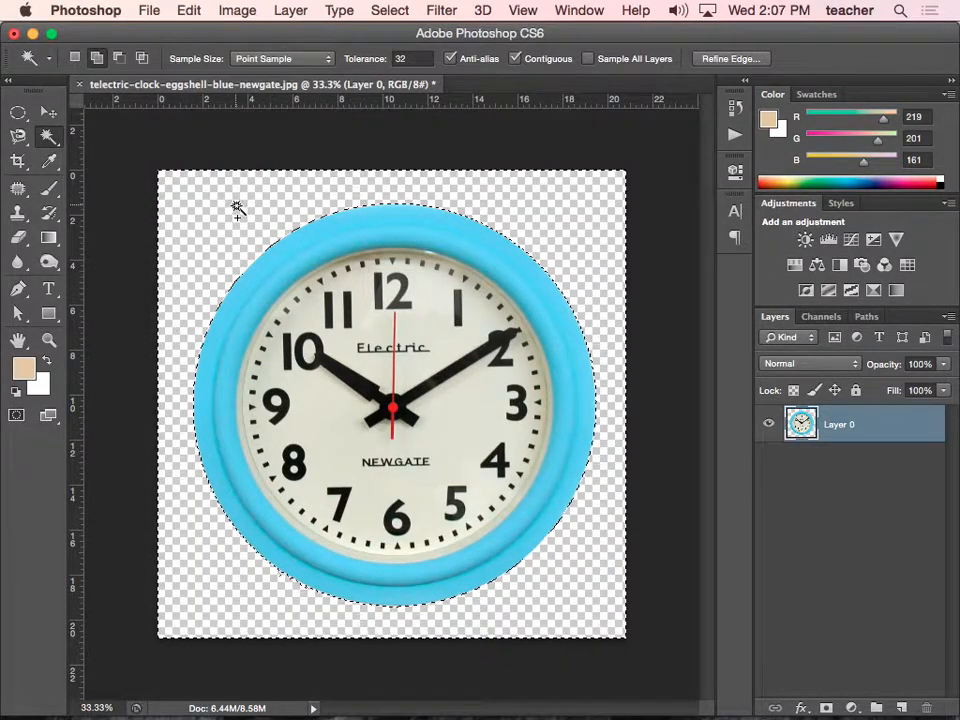
key(super+d)
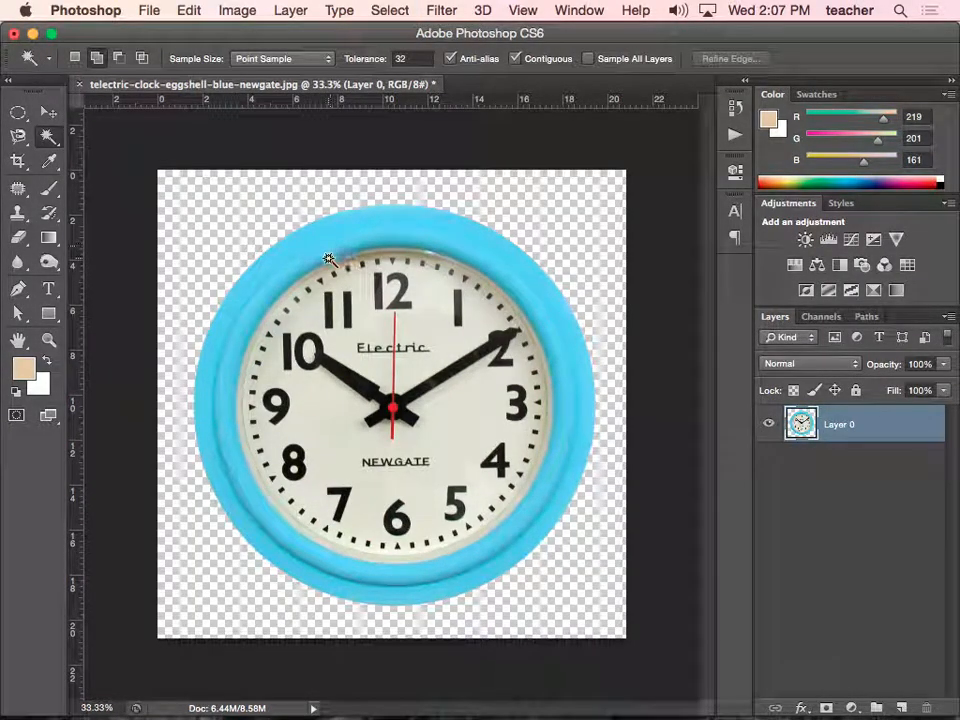
Try to select the red second hand and its round hub with the Magic Wand, and clear the selection
key(v)
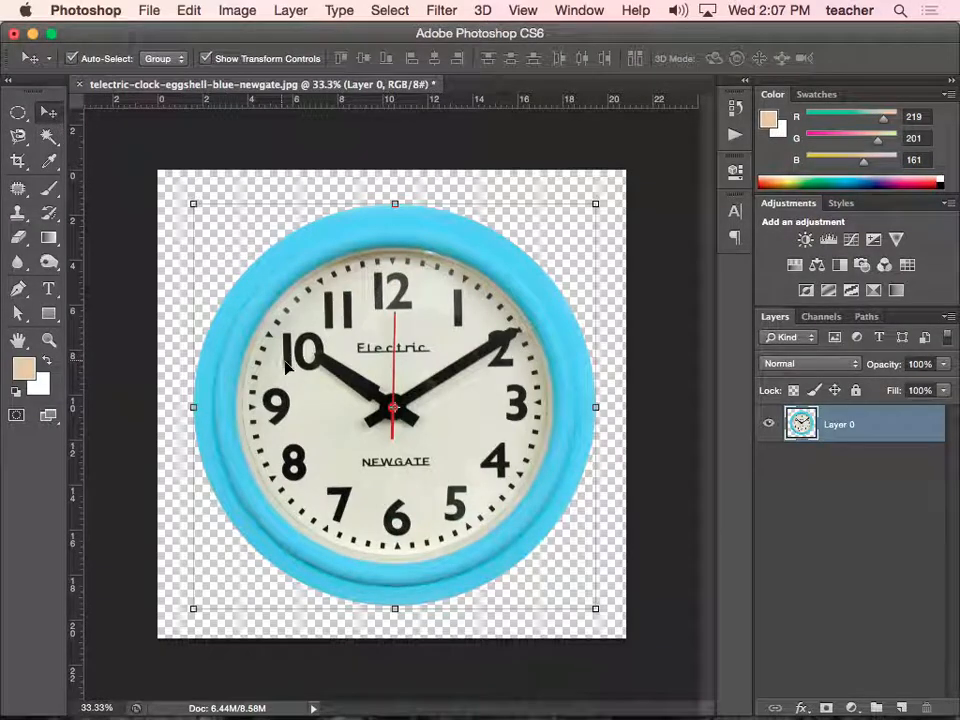
drag(285, 321, 418, 471)
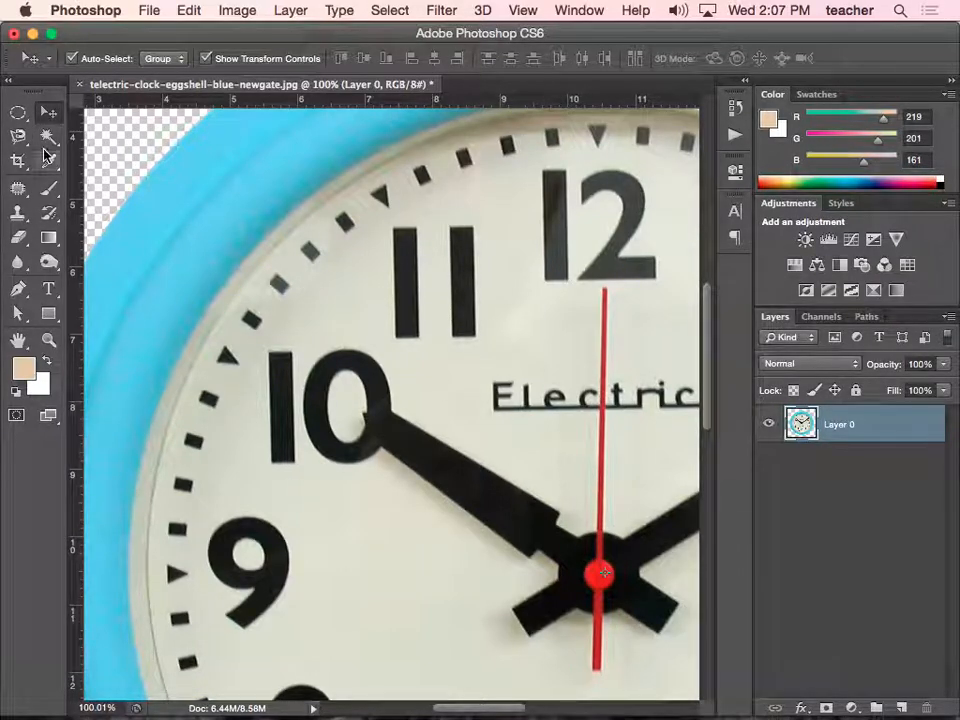
drag(516, 360, 238, 312)
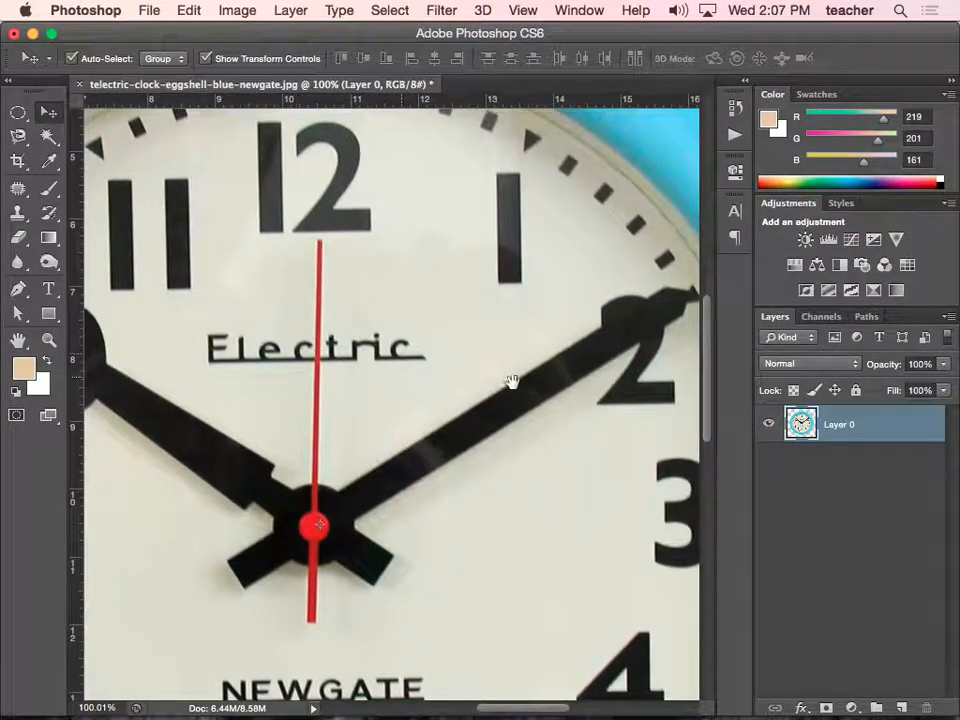
alt+click(558, 393)
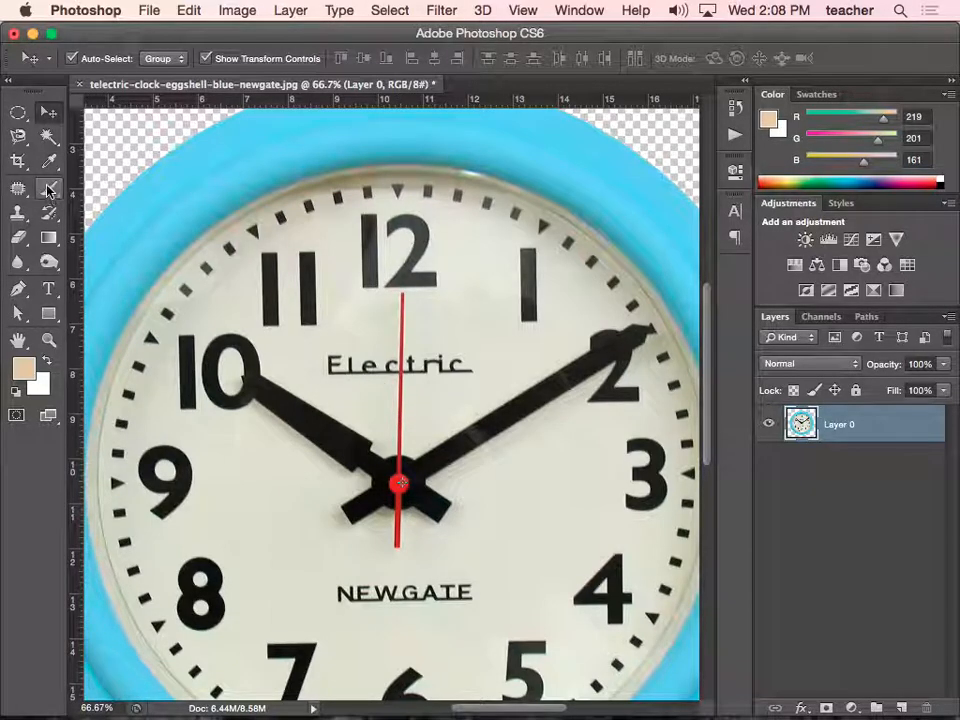
click(48, 140)
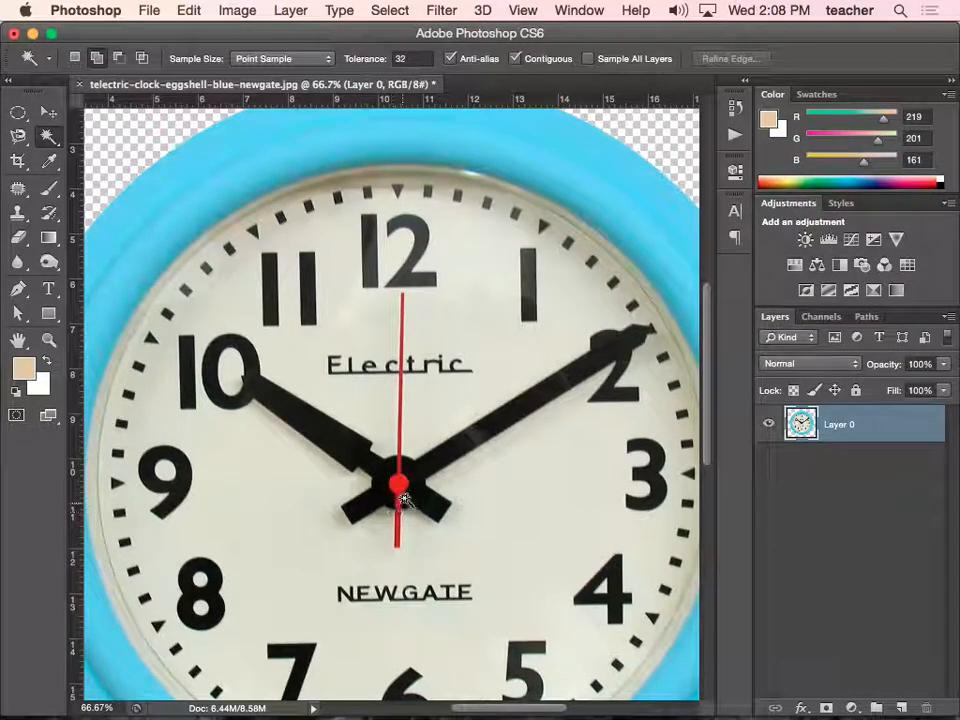
click(400, 487)
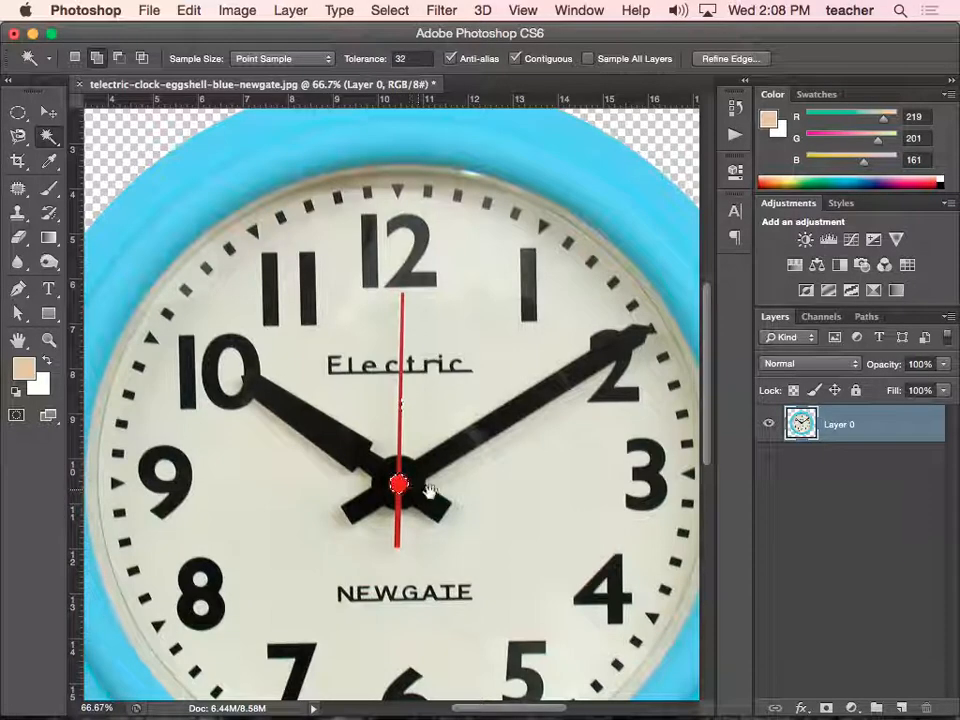
drag(368, 429, 508, 604)
click(449, 530)
click(448, 615)
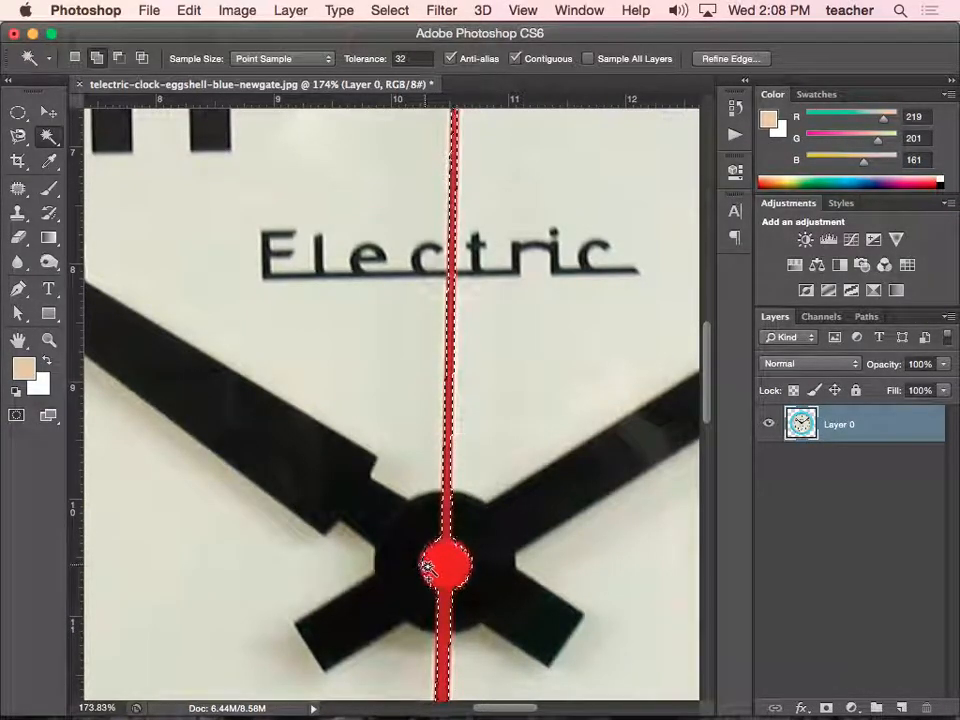
key(super+d)
Trace a closed Pen path around the red second hand, including its round hub and short tail
alt+super+click(453, 573)
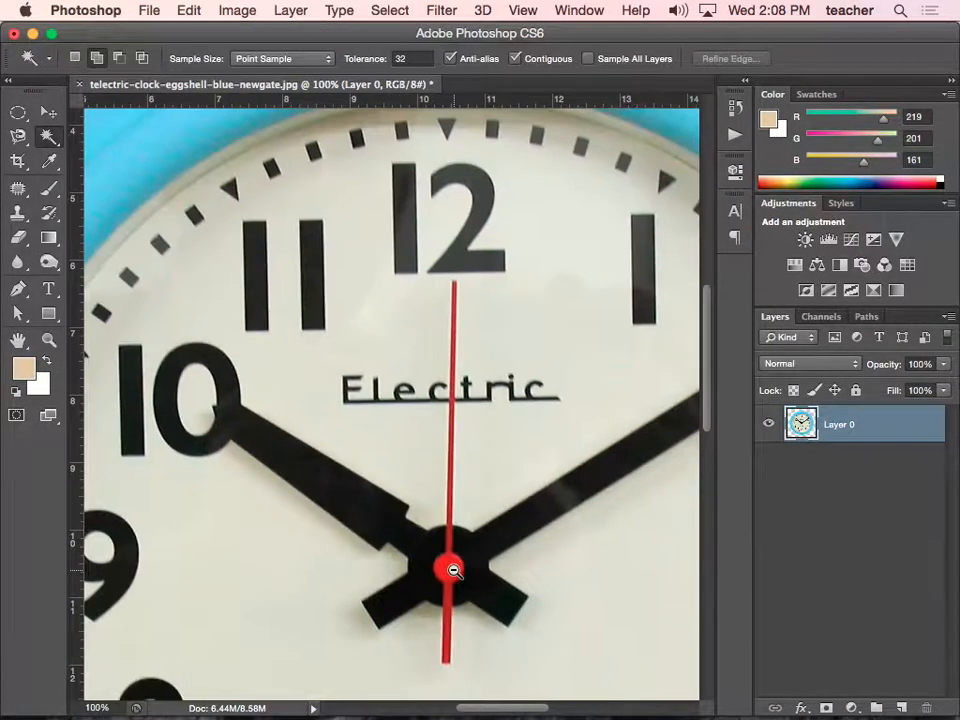
click(19, 288)
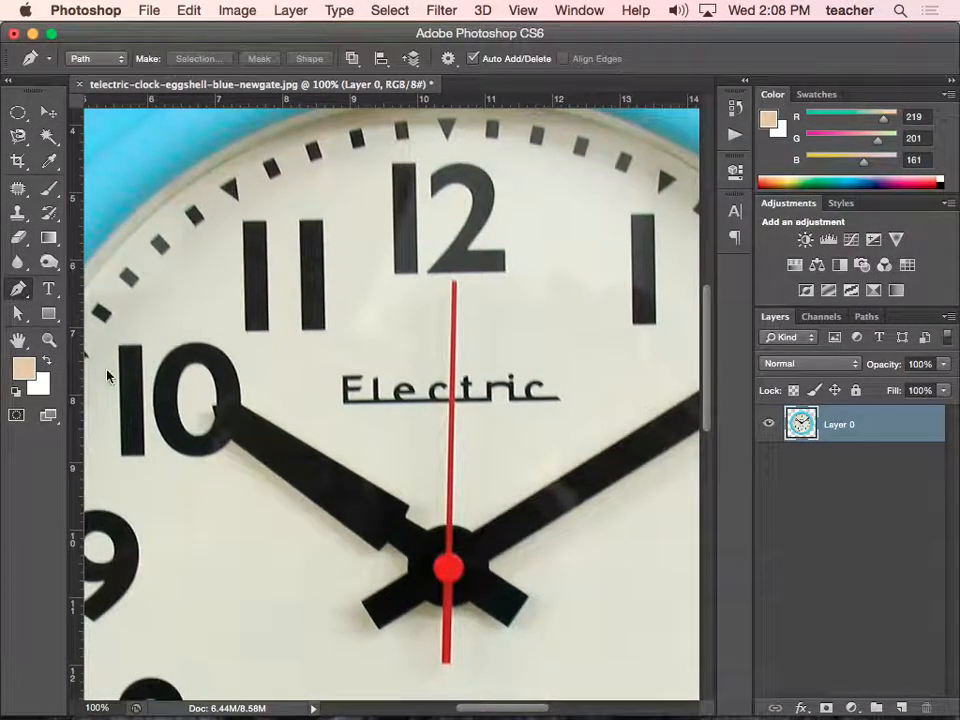
click(451, 554)
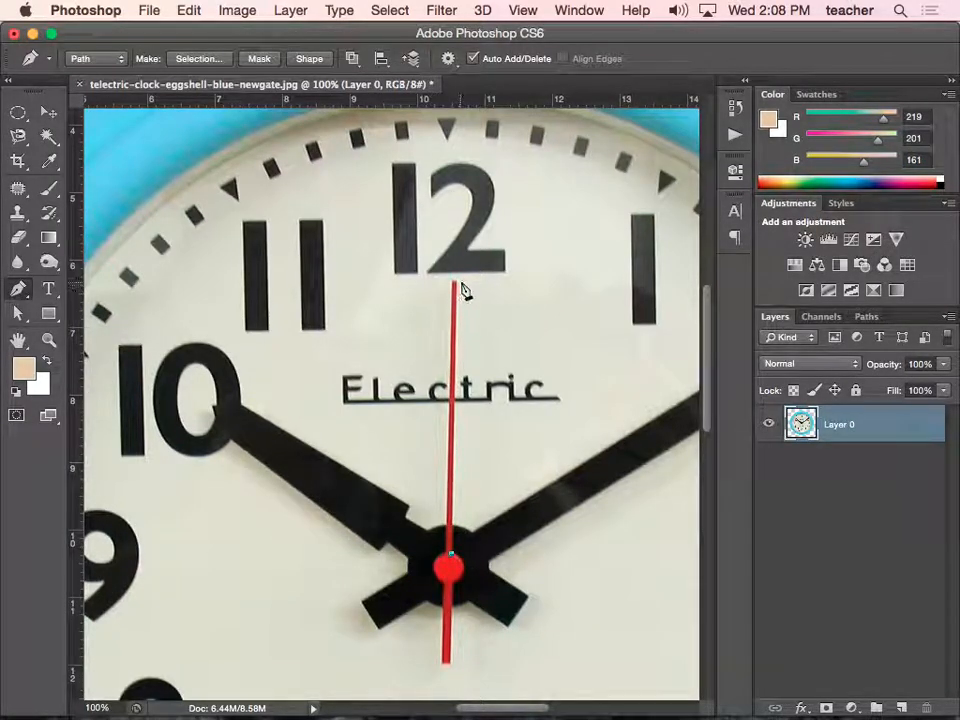
click(452, 287)
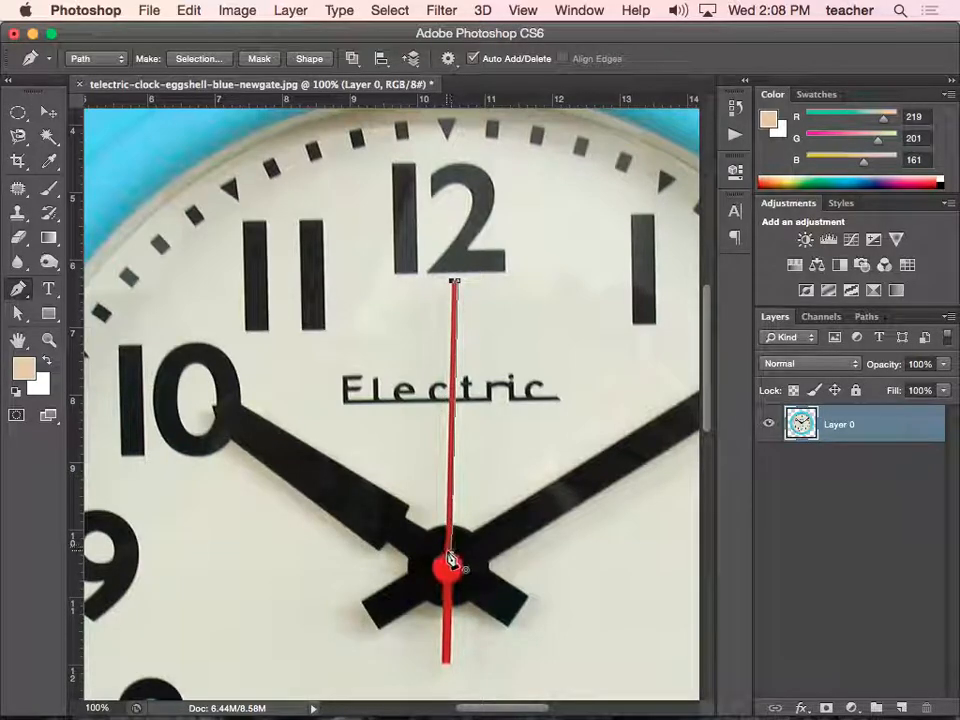
click(447, 554)
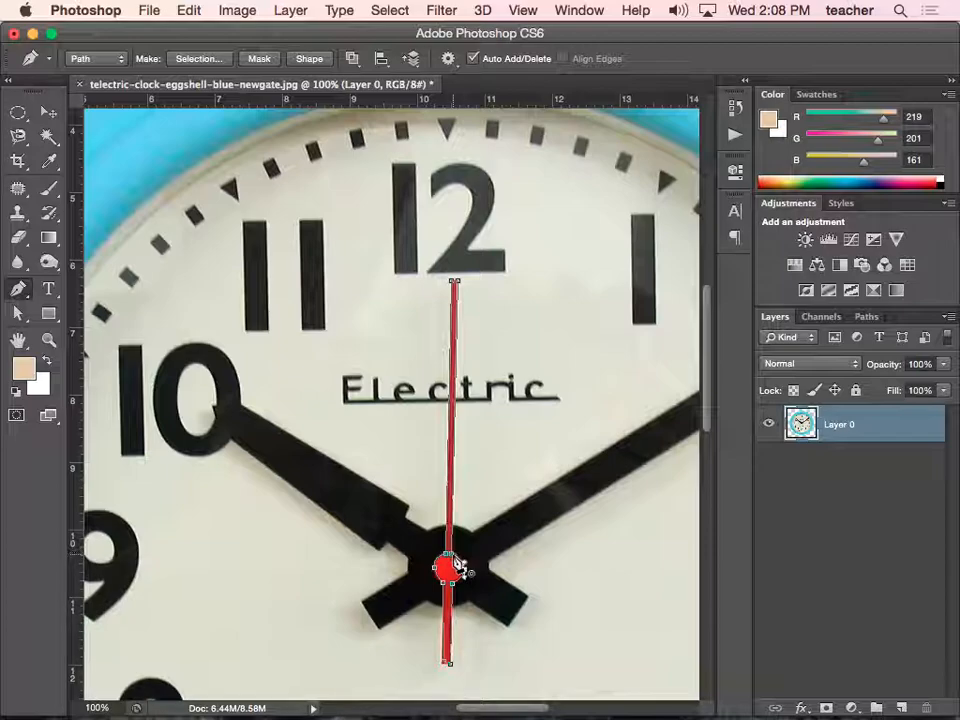
right_click(459, 567)
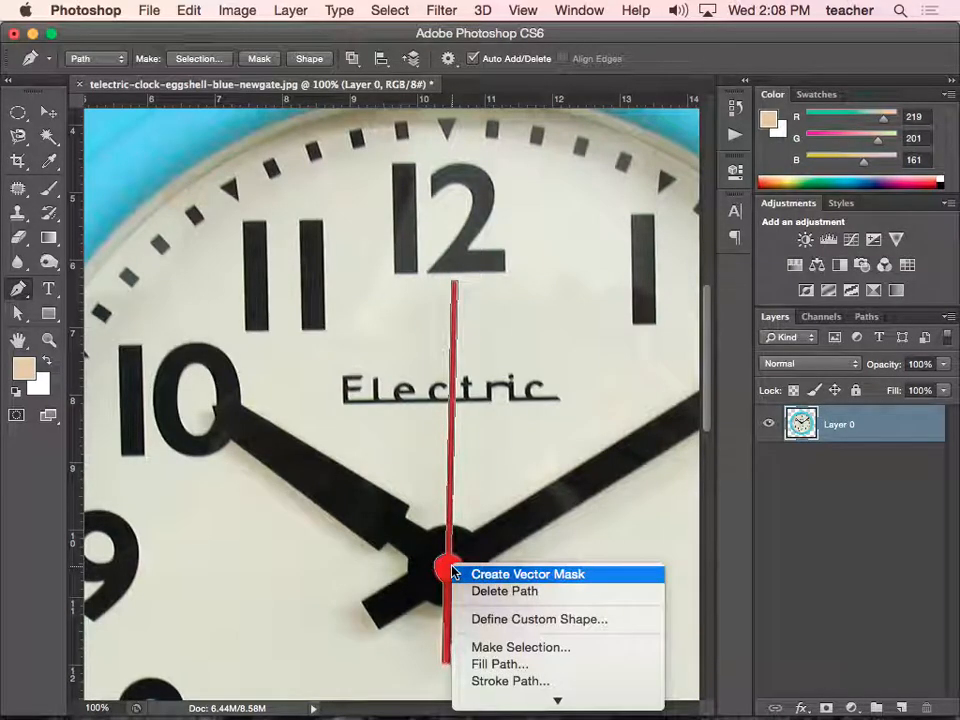
click(450, 529)
Reshape the path's side anchors on the red hub with the Convert Point Tool so the curves follow the circle
drag(425, 530, 486, 407)
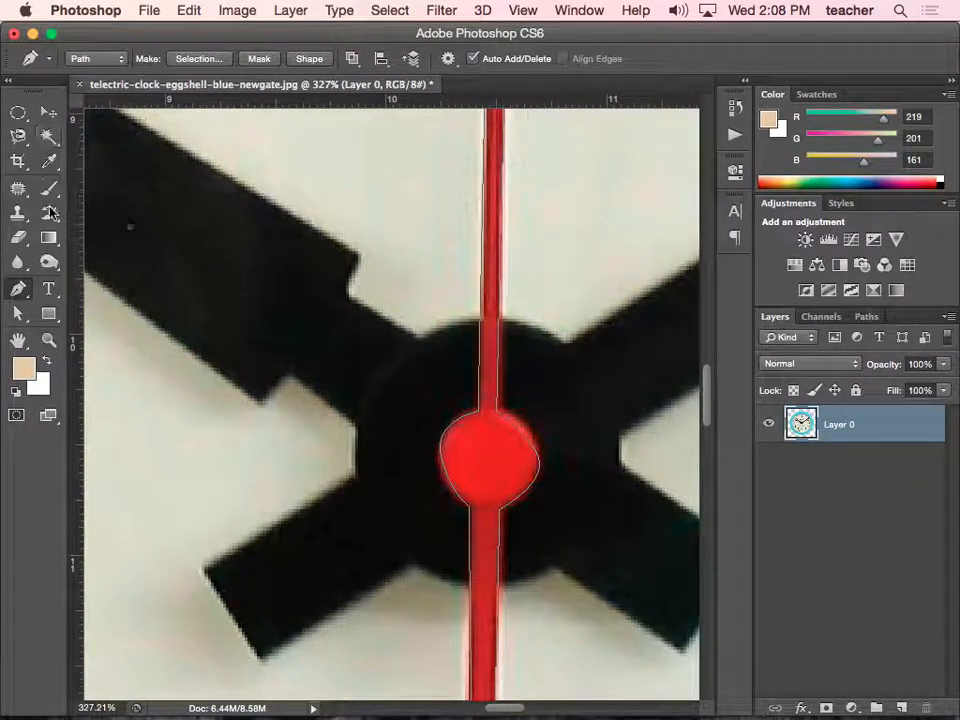
click(19, 315)
drag(19, 315, 68, 322)
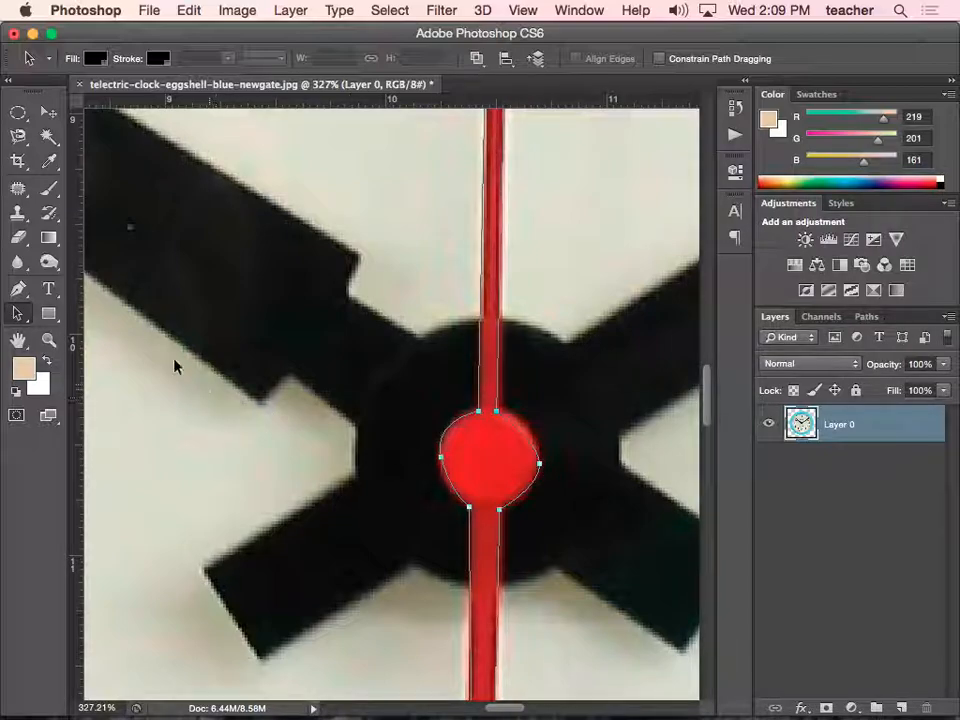
drag(18, 288, 82, 355)
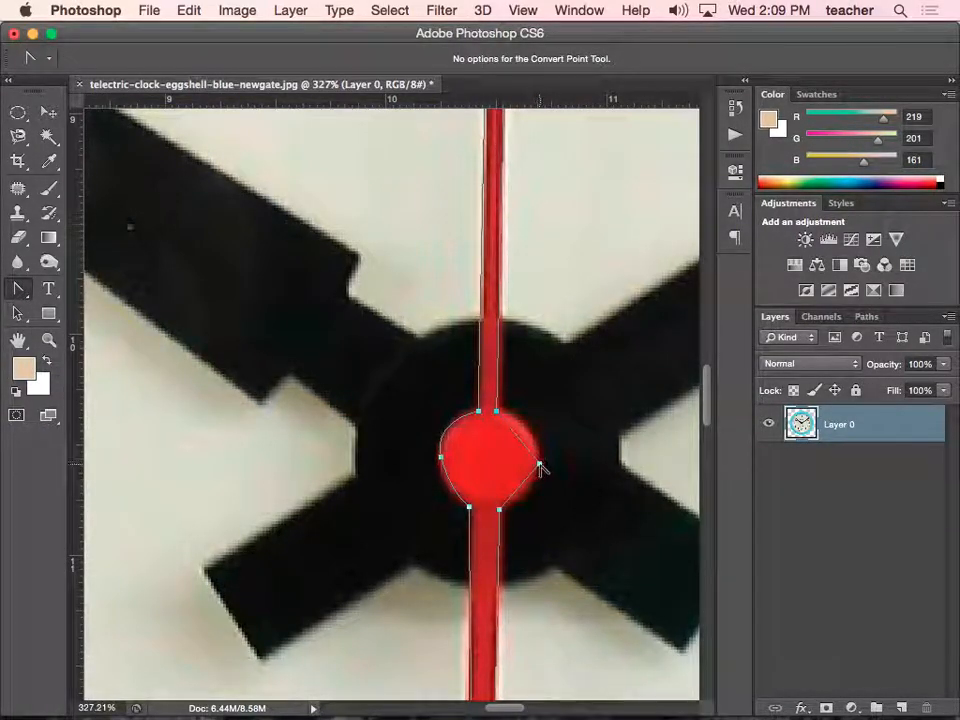
drag(539, 466, 540, 417)
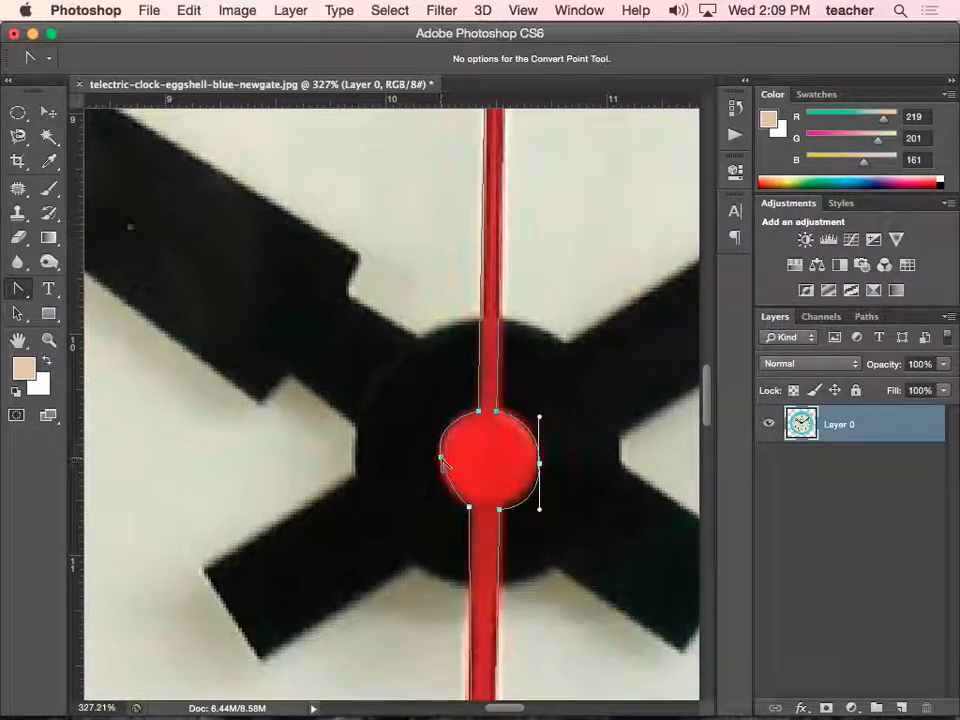
drag(441, 478, 441, 503)
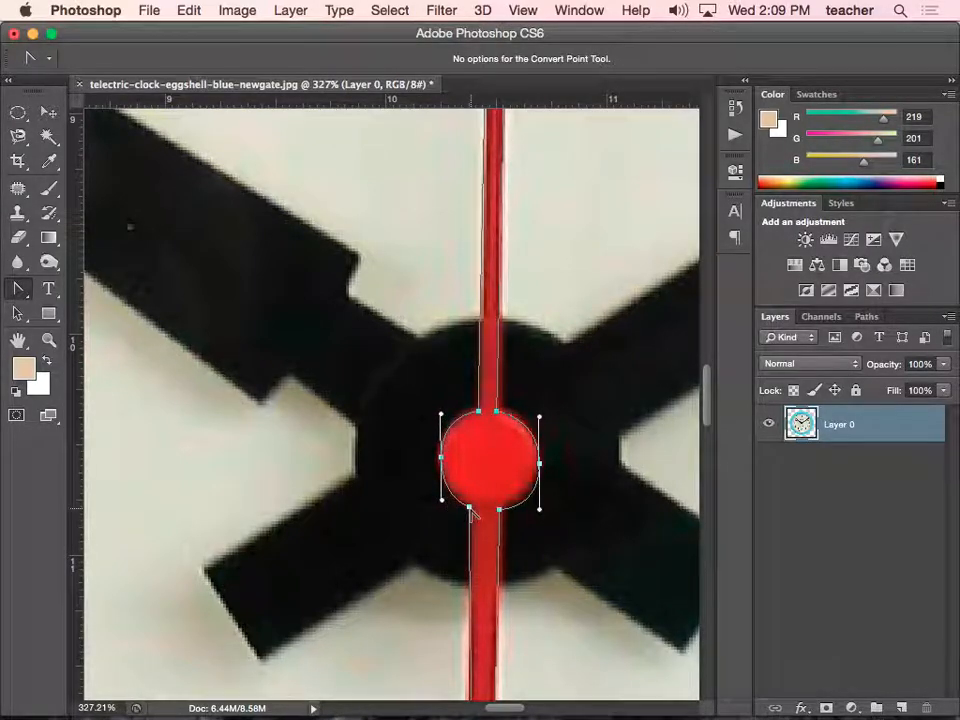
Try to move the hub path's lower-left anchor with the Path Selection Tool and undo the move
click(18, 313)
click(448, 518)
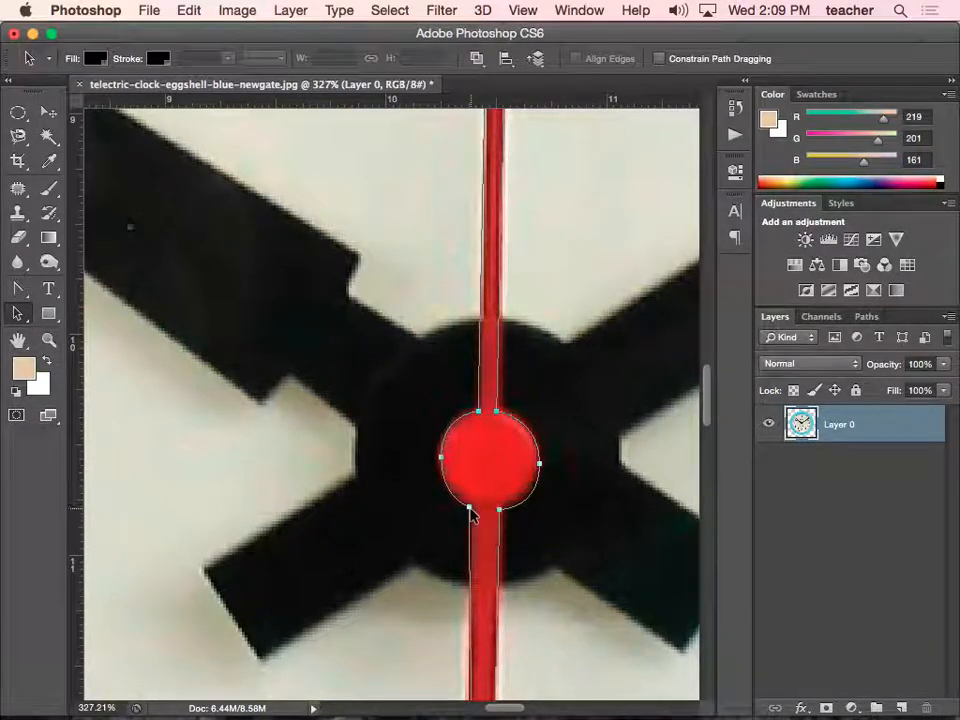
drag(468, 507, 477, 499)
key(super+z)
click(455, 522)
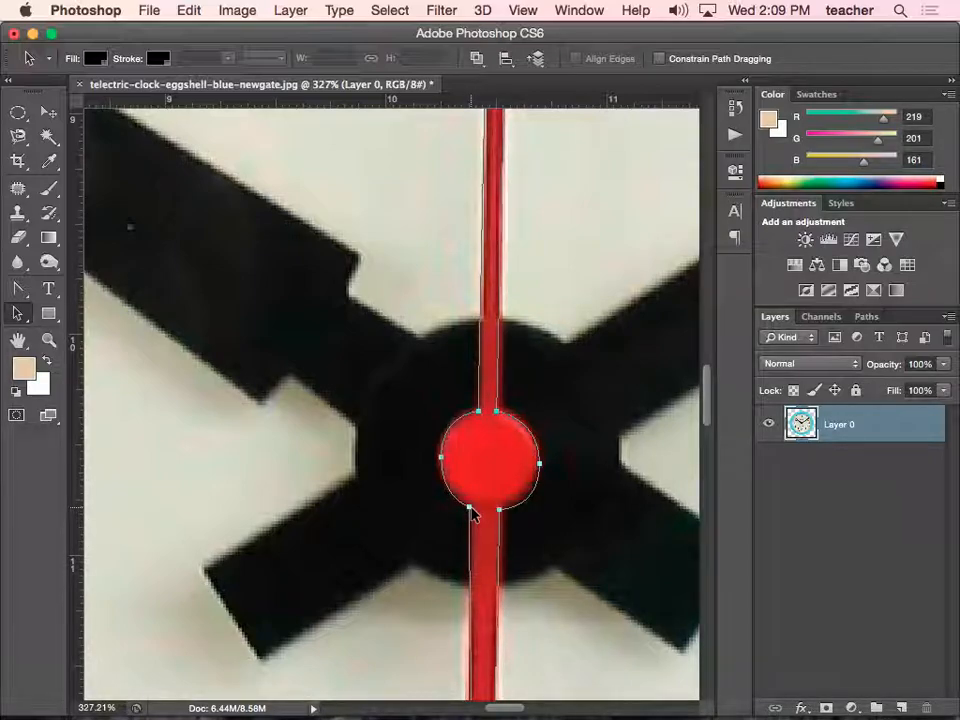
Nudge the hub path's lower-left and right side anchors inward with the Direct Selection Tool to fit the red circle
click(26, 315)
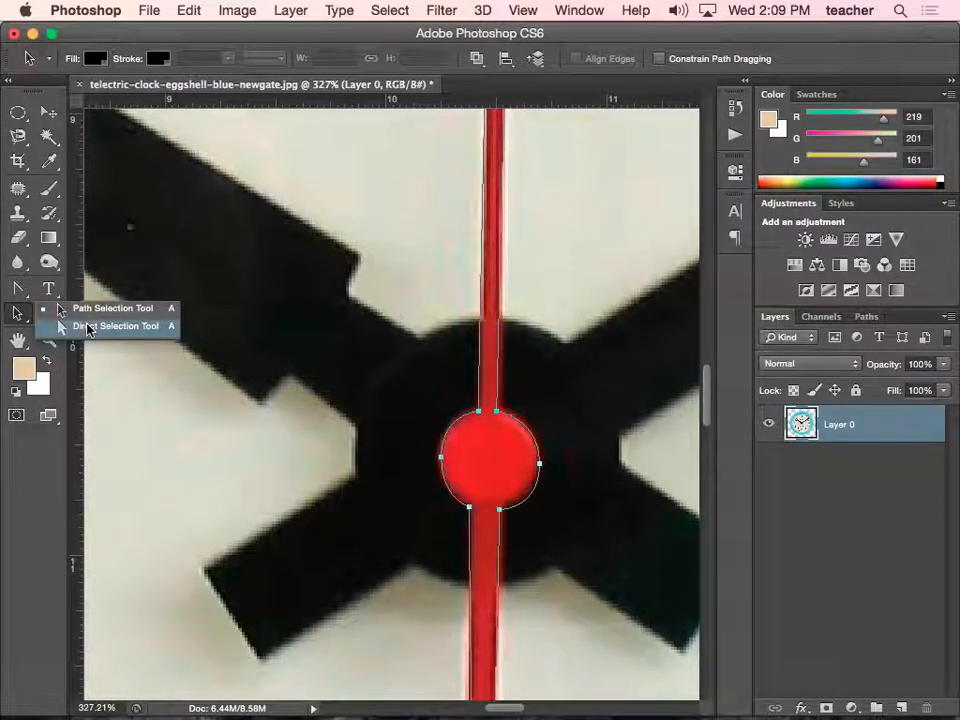
click(87, 327)
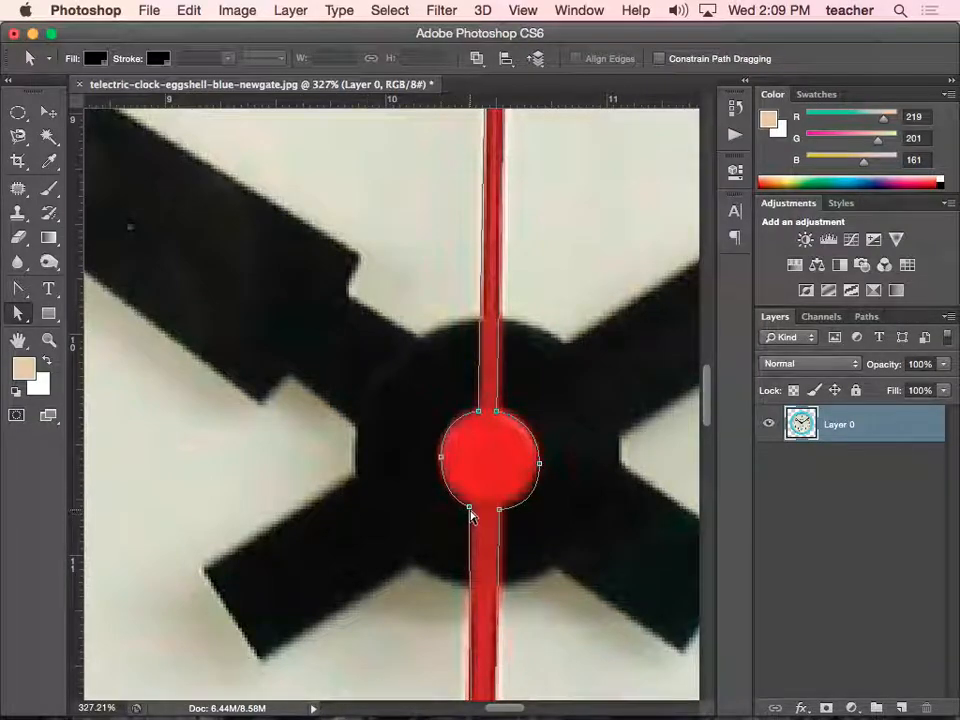
drag(474, 510, 472, 507)
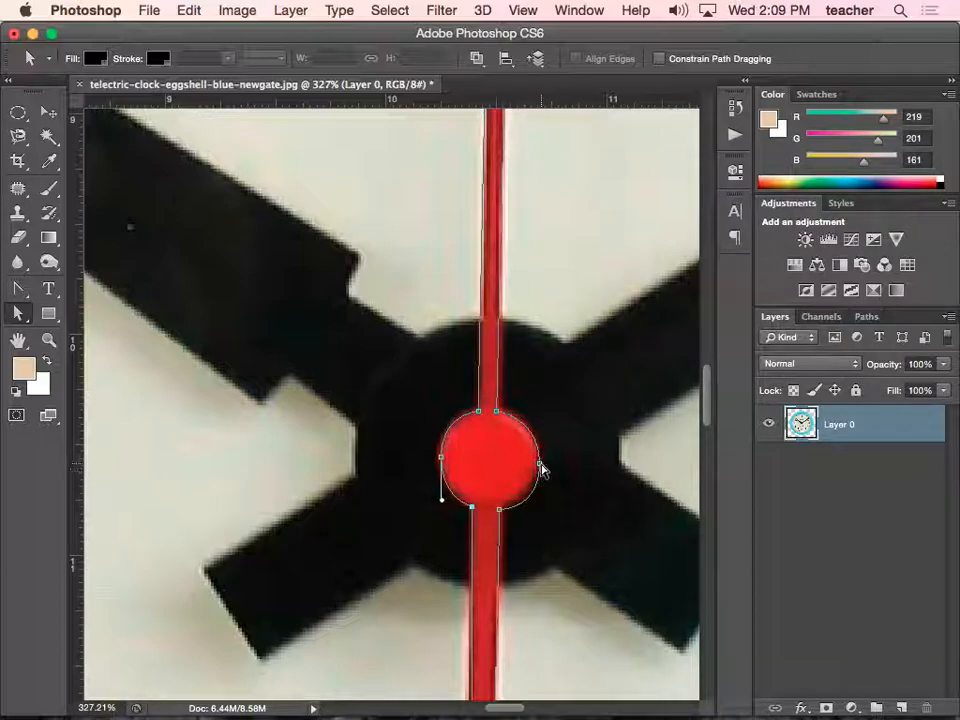
drag(538, 462, 536, 458)
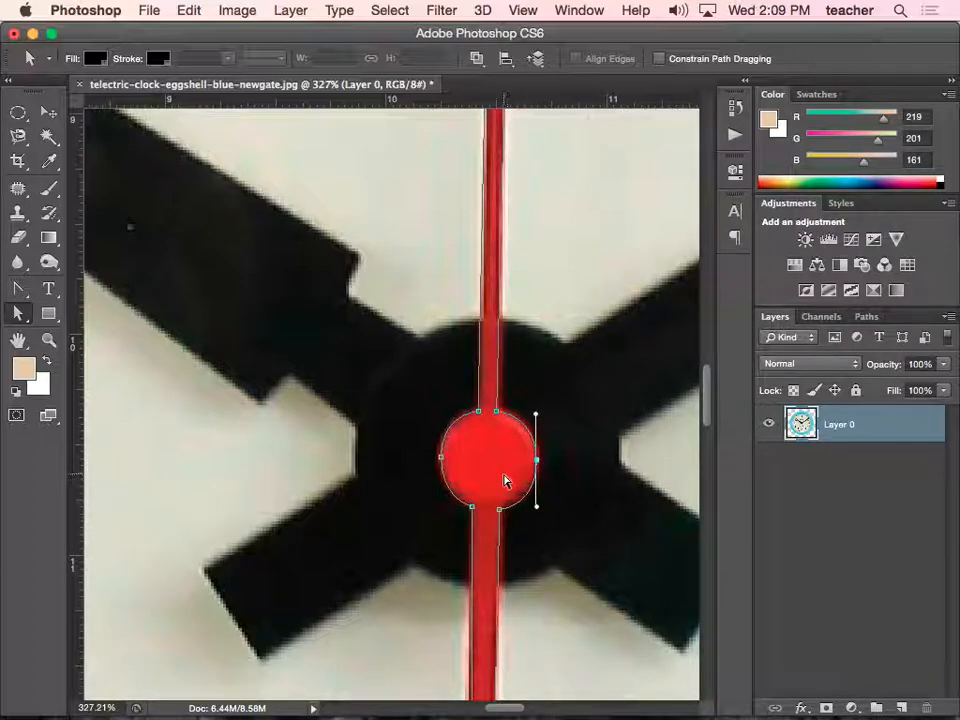
scroll(505, 476, down, 5)
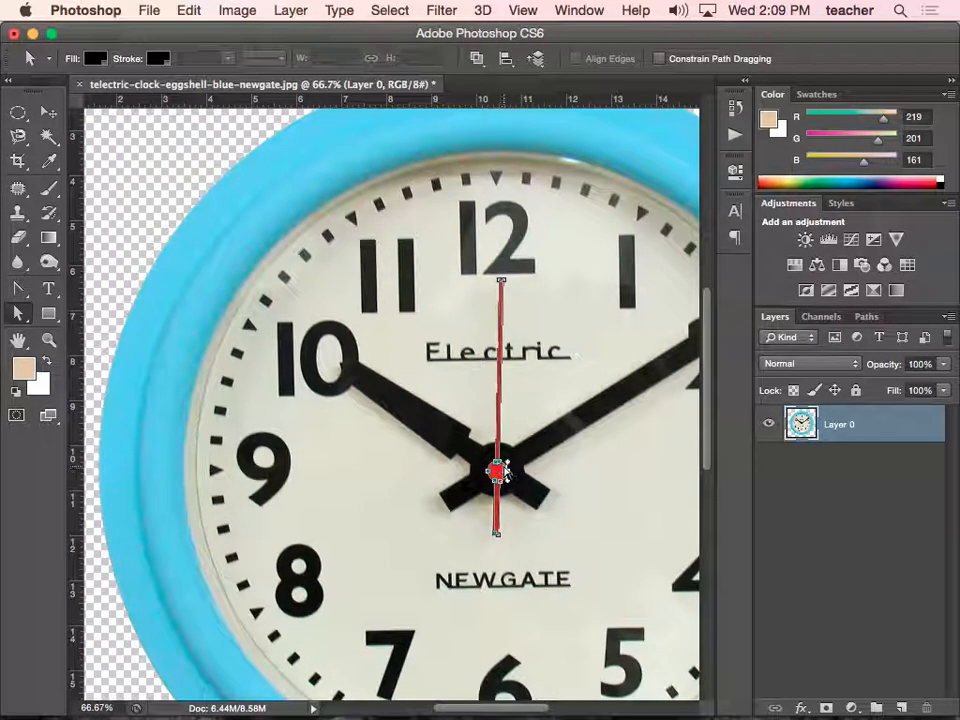
right_click(497, 474)
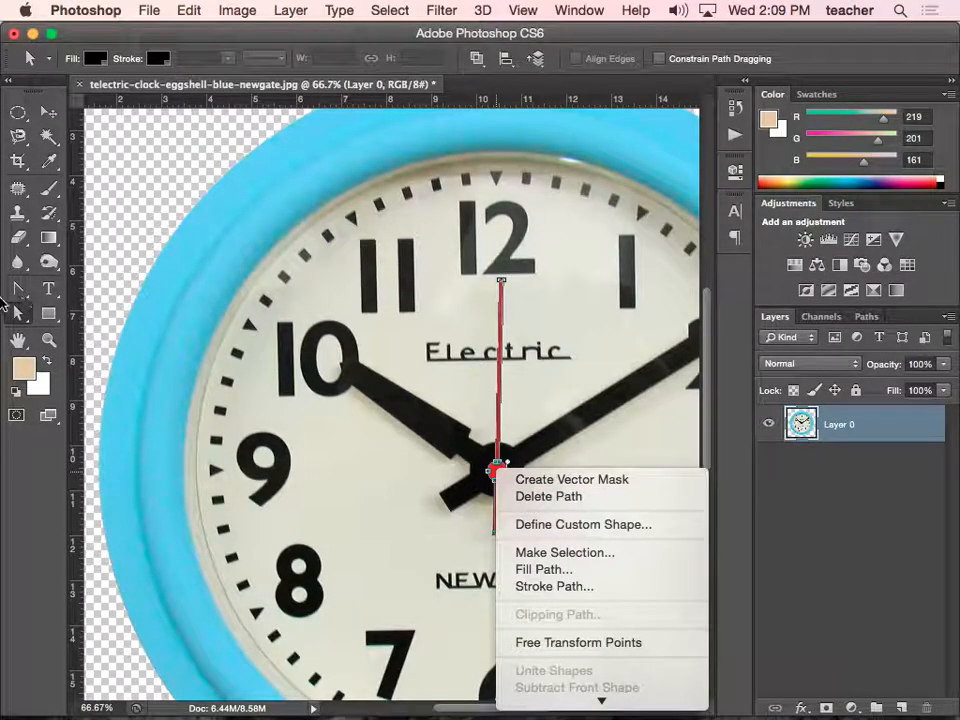
click(25, 190)
right_click(504, 471)
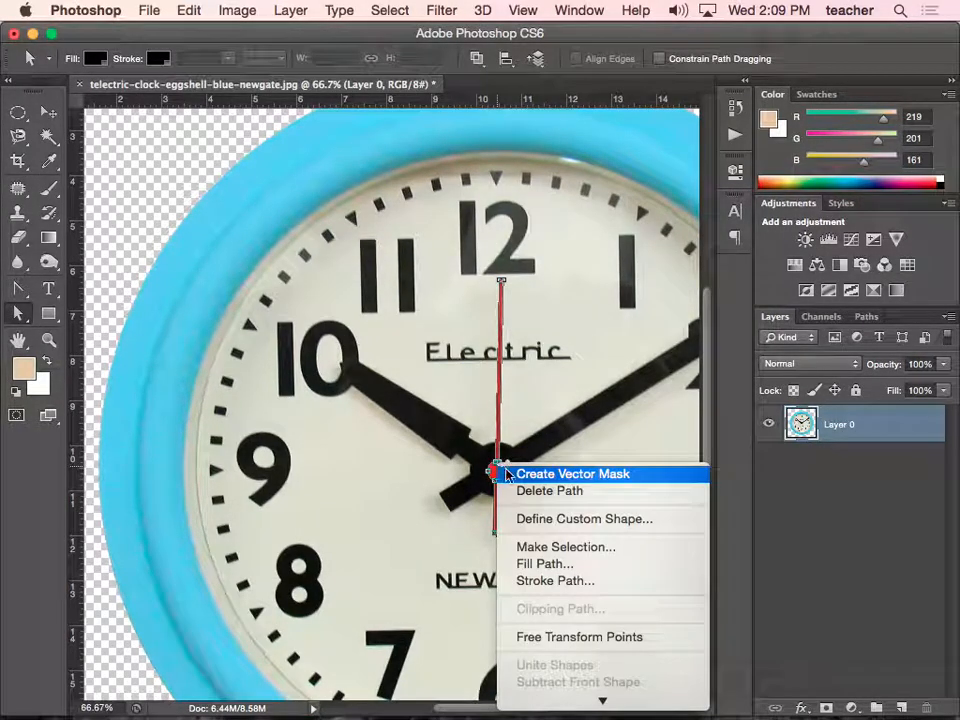
click(50, 116)
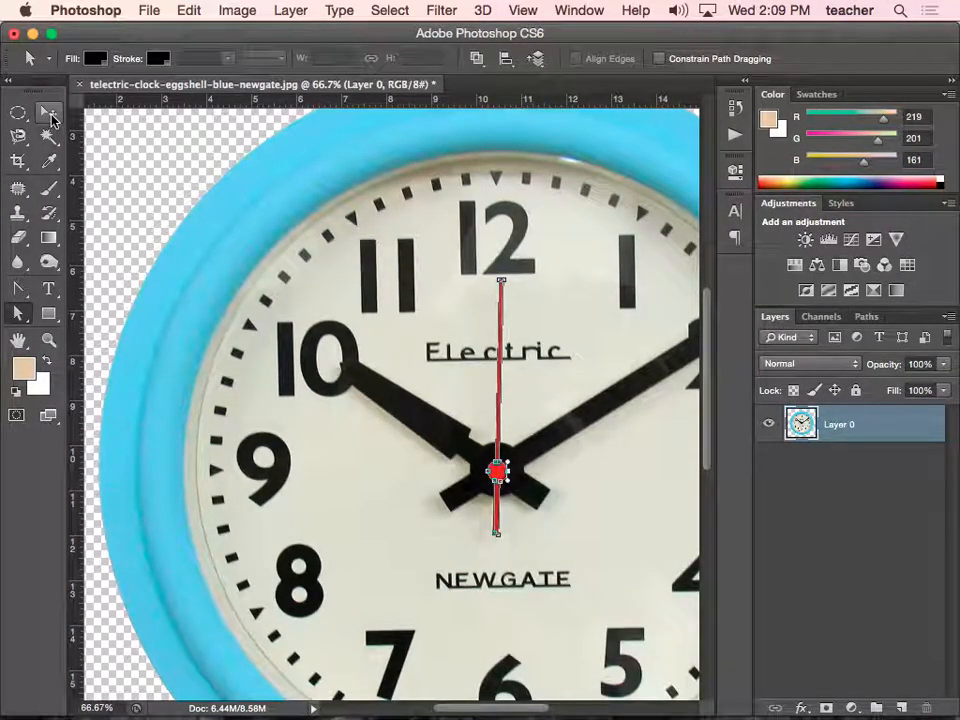
click(50, 116)
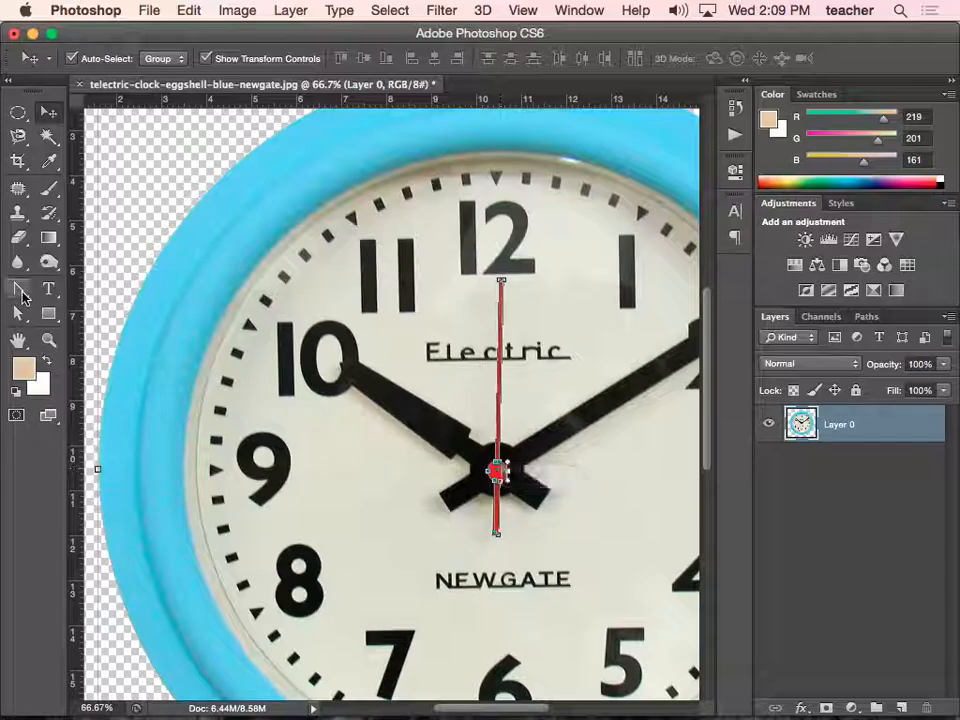
Convert the second-hand path into a new anti-aliased selection with a 0-pixel feather, using the Pen Tool
click(20, 291)
right_click(20, 291)
click(140, 282)
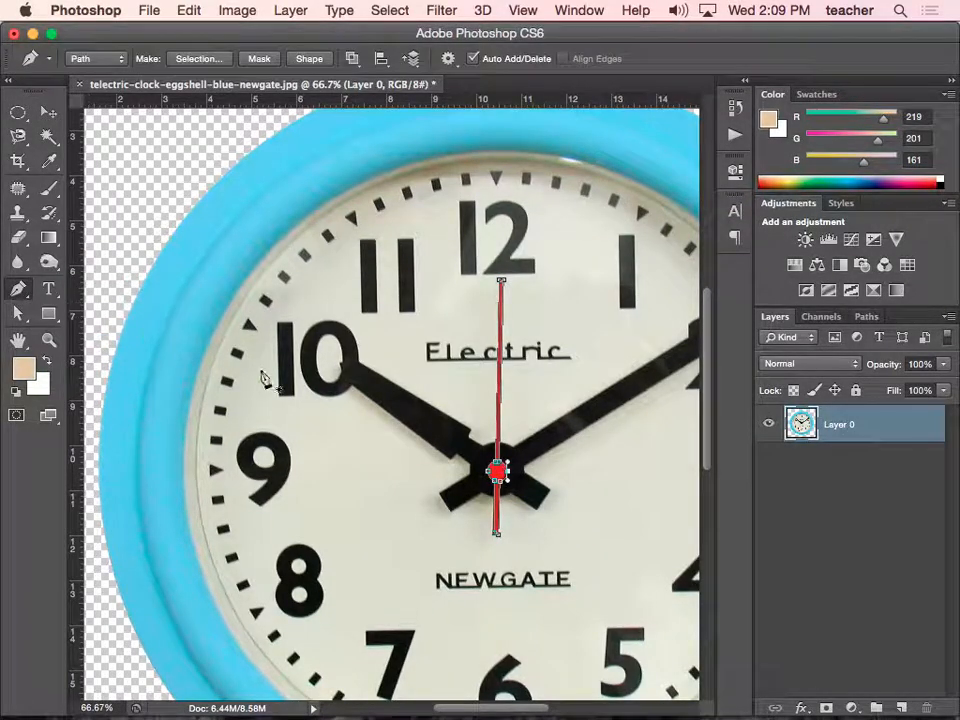
right_click(498, 455)
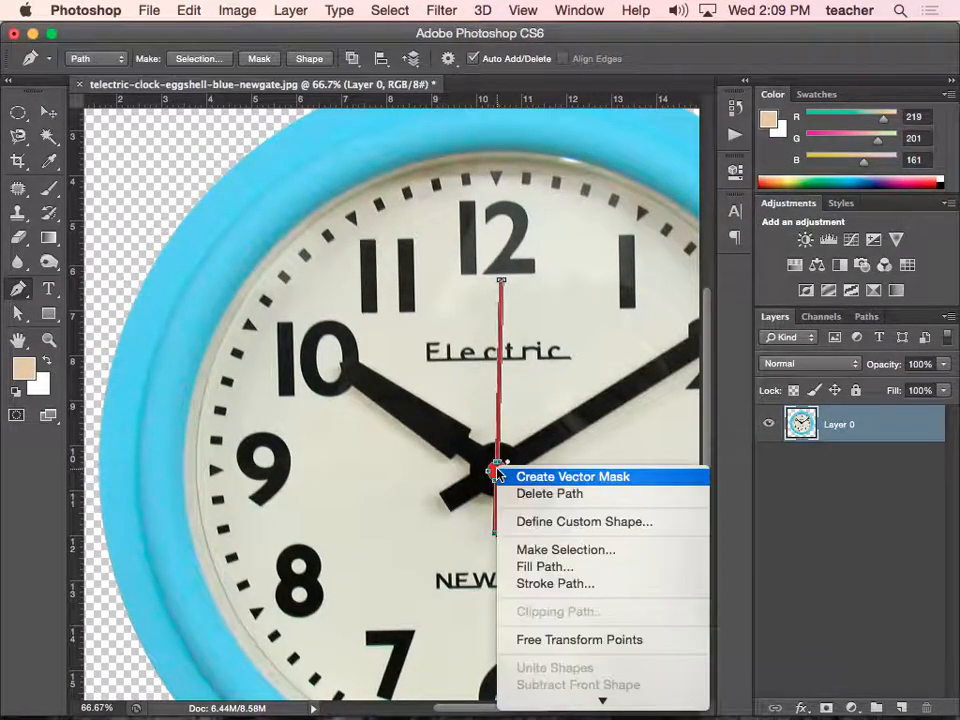
click(551, 533)
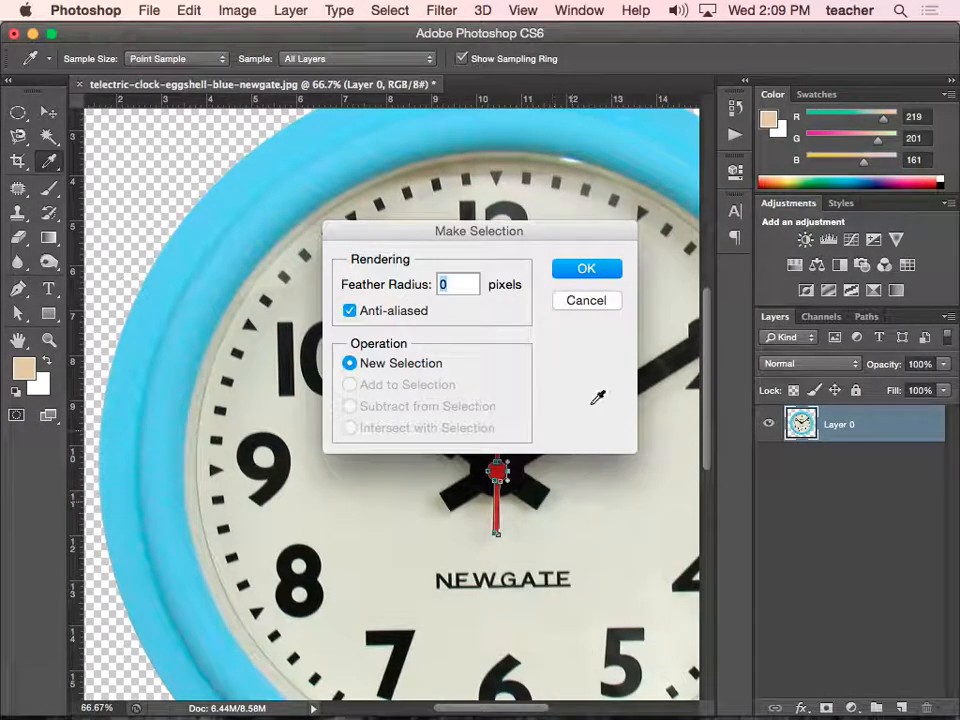
click(587, 269)
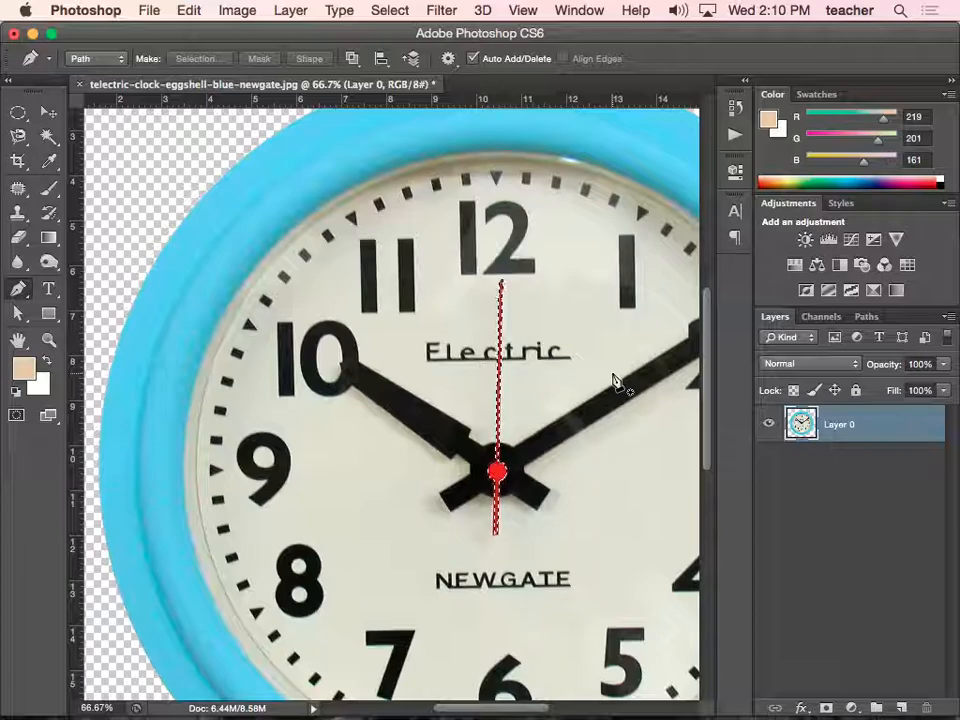
Cut the selected red second hand from Layer 0 and paste it in place on a new layer
key(BackSpace)
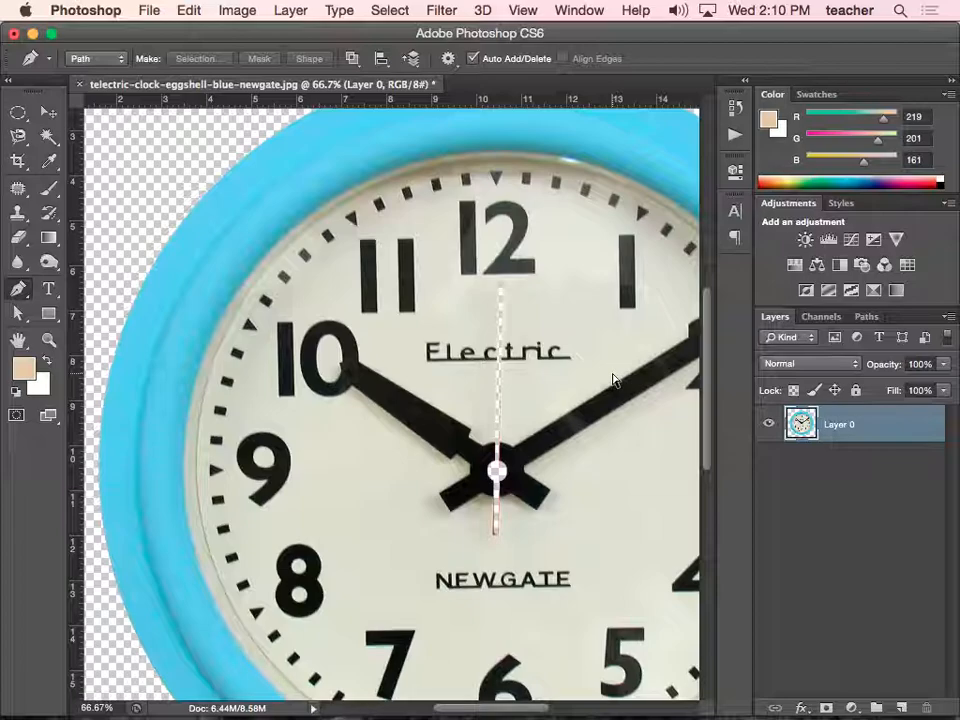
key(super+v)
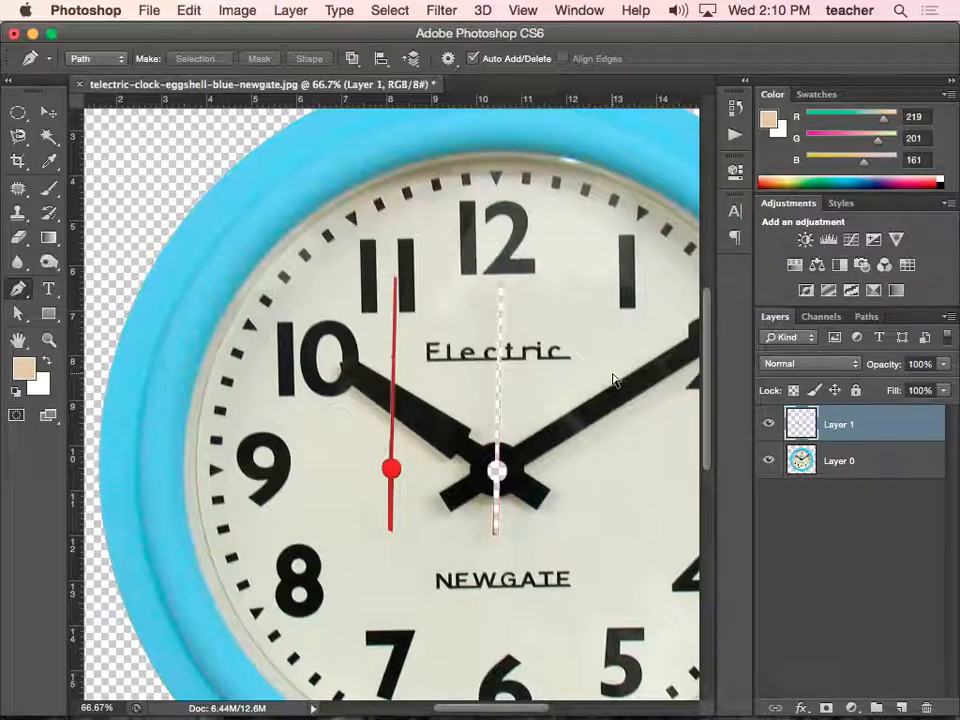
key(super+z)
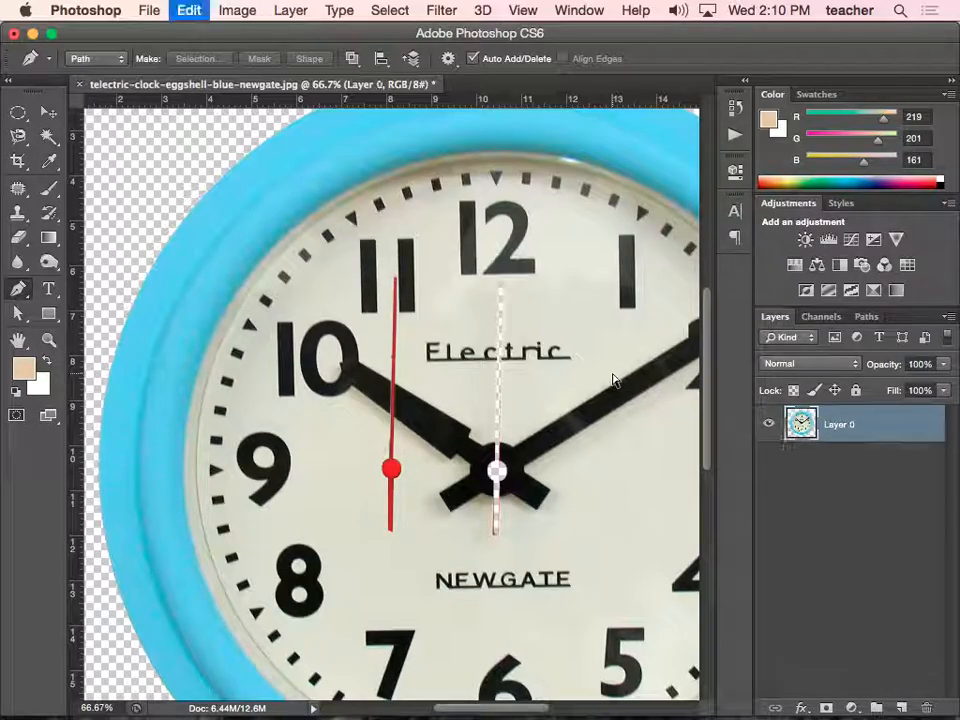
click(188, 11)
mouse_move(277, 216)
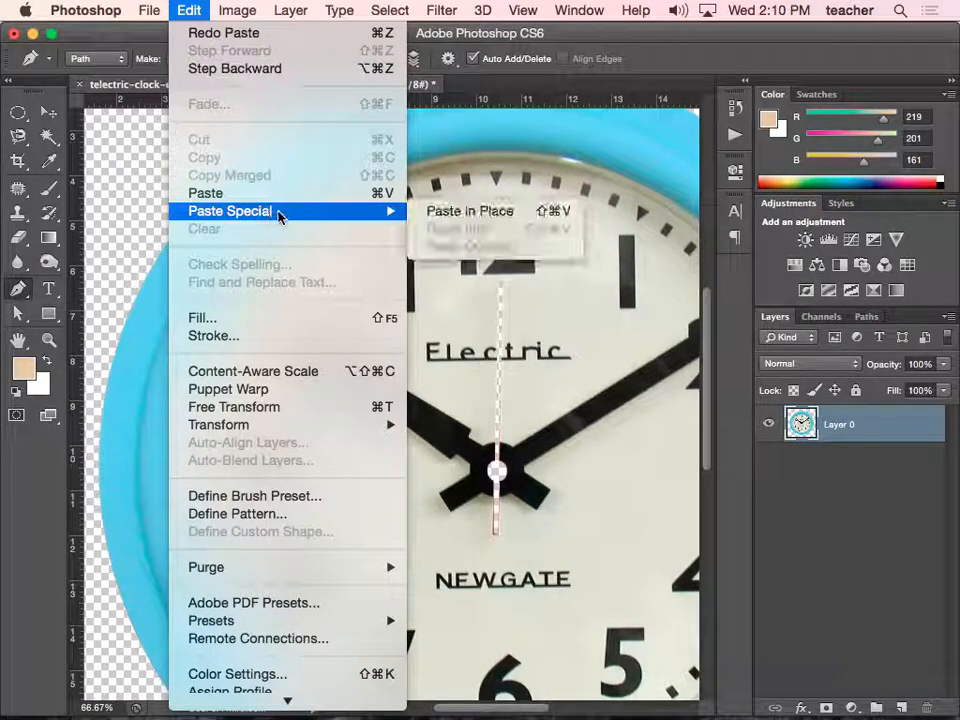
click(490, 215)
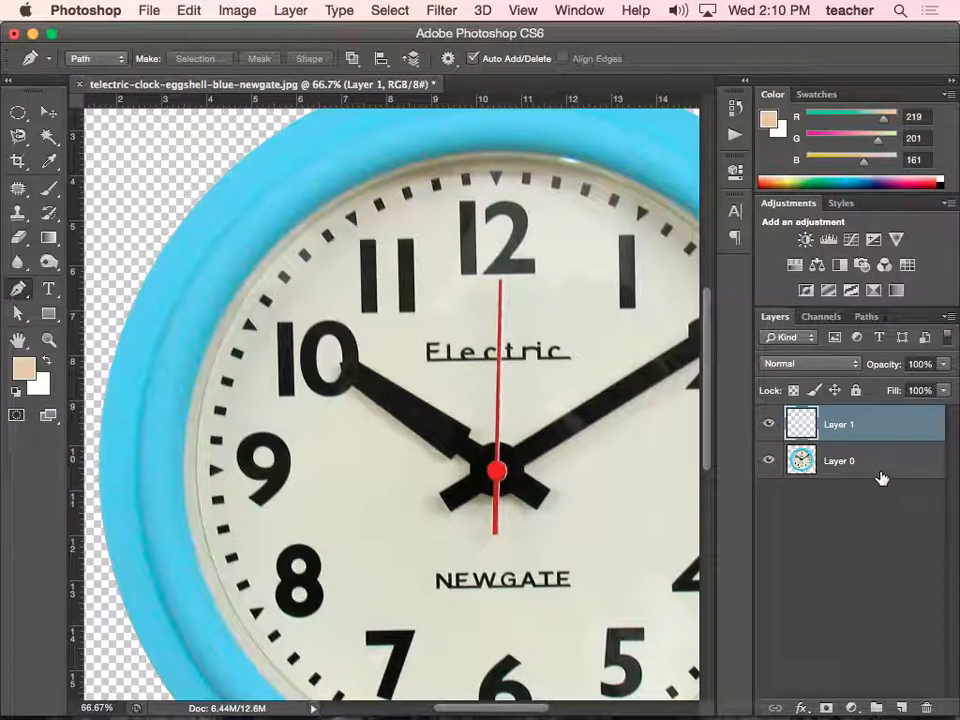
Hide Layer 1 and make Layer 0 active for retouching the second-hand gap with the Clone Stamp Tool
click(773, 427)
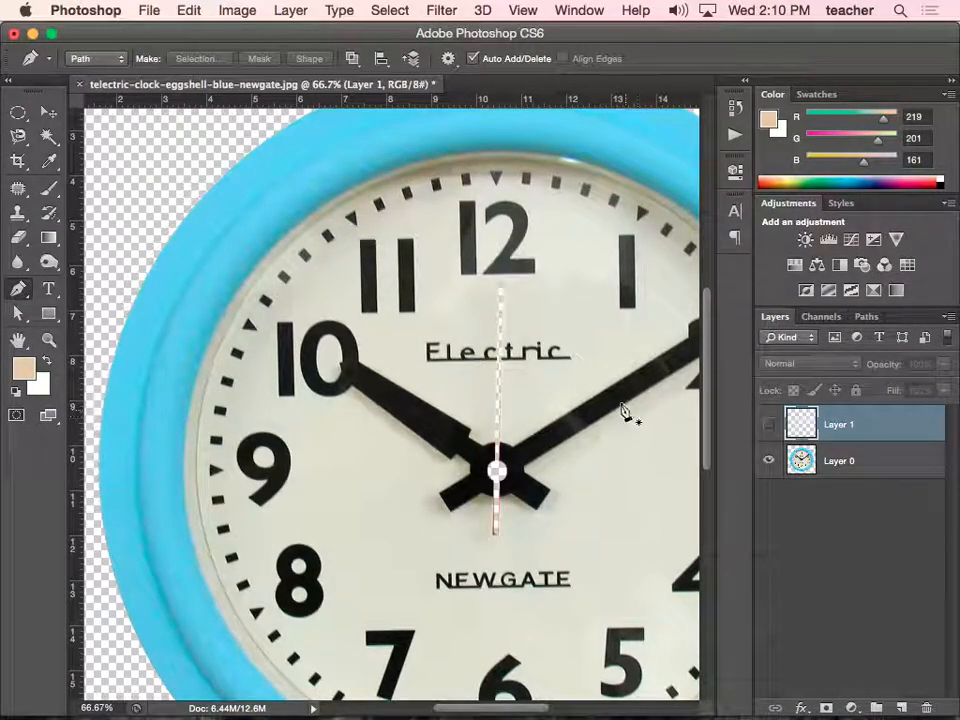
drag(460, 282, 542, 390)
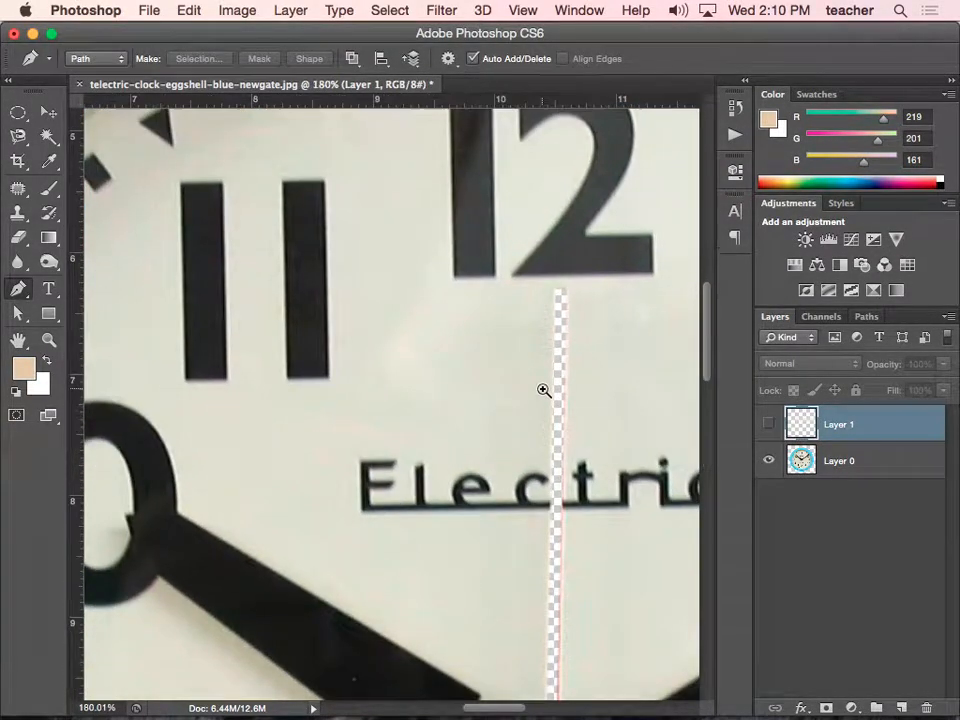
drag(600, 401, 426, 317)
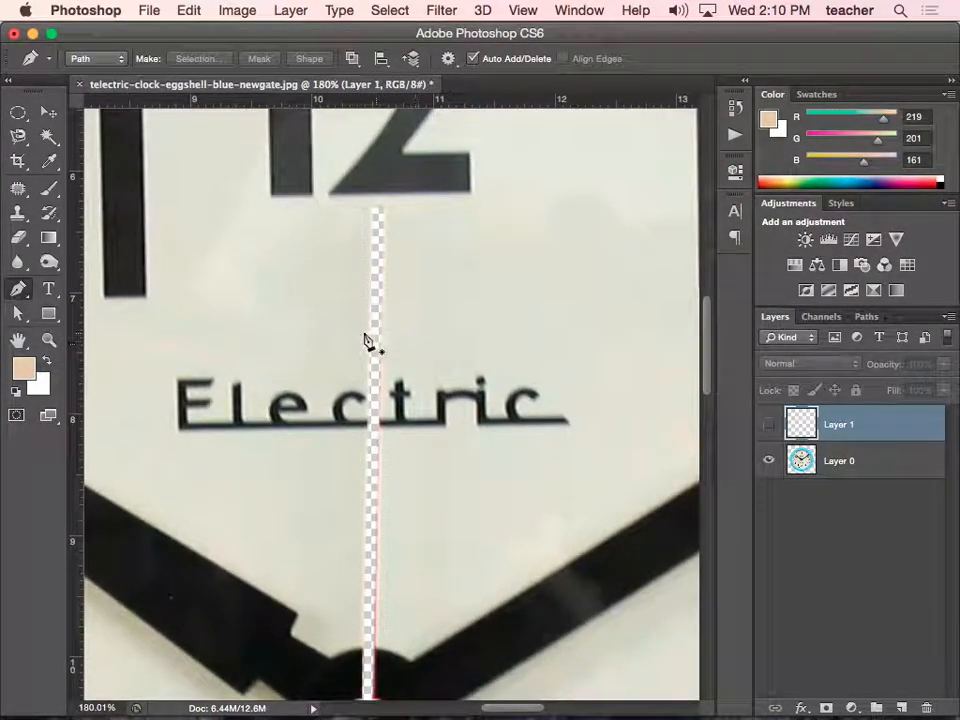
click(18, 236)
click(18, 212)
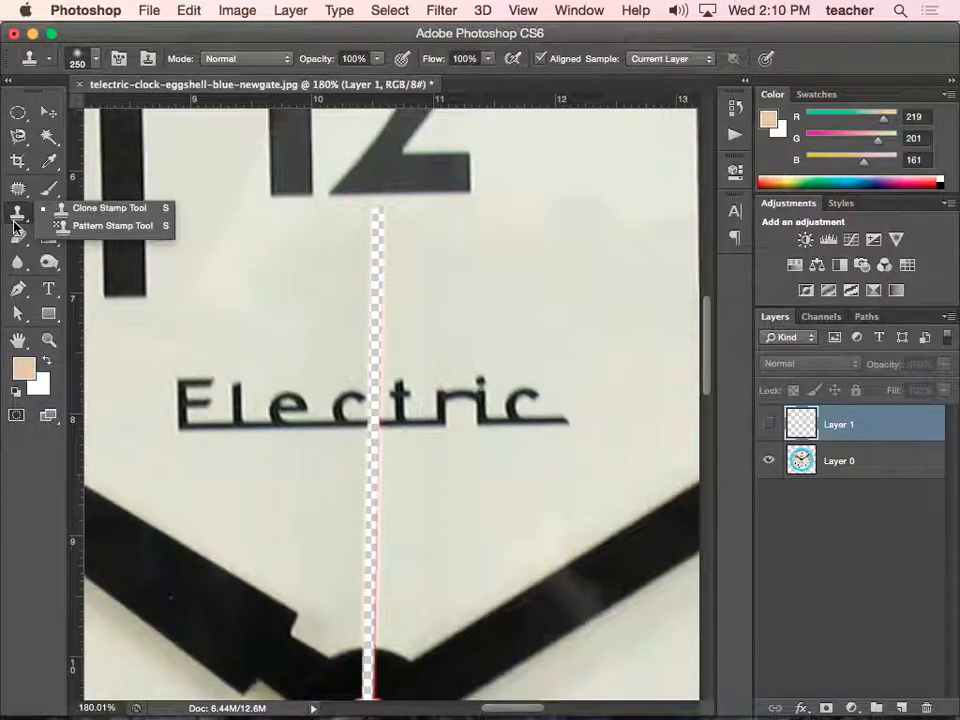
click(91, 211)
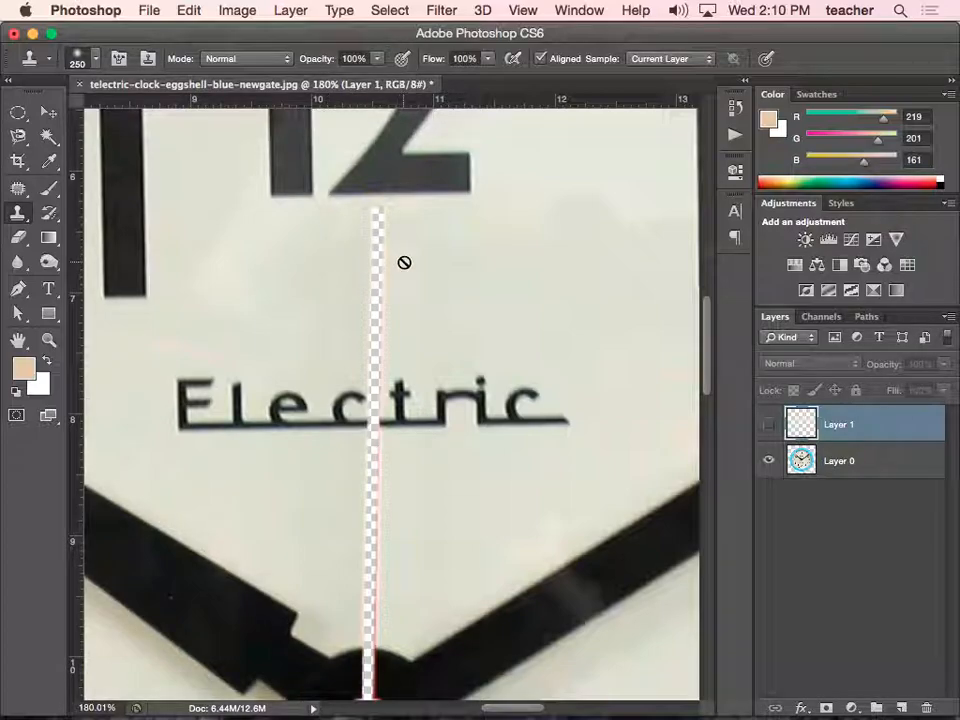
click(862, 480)
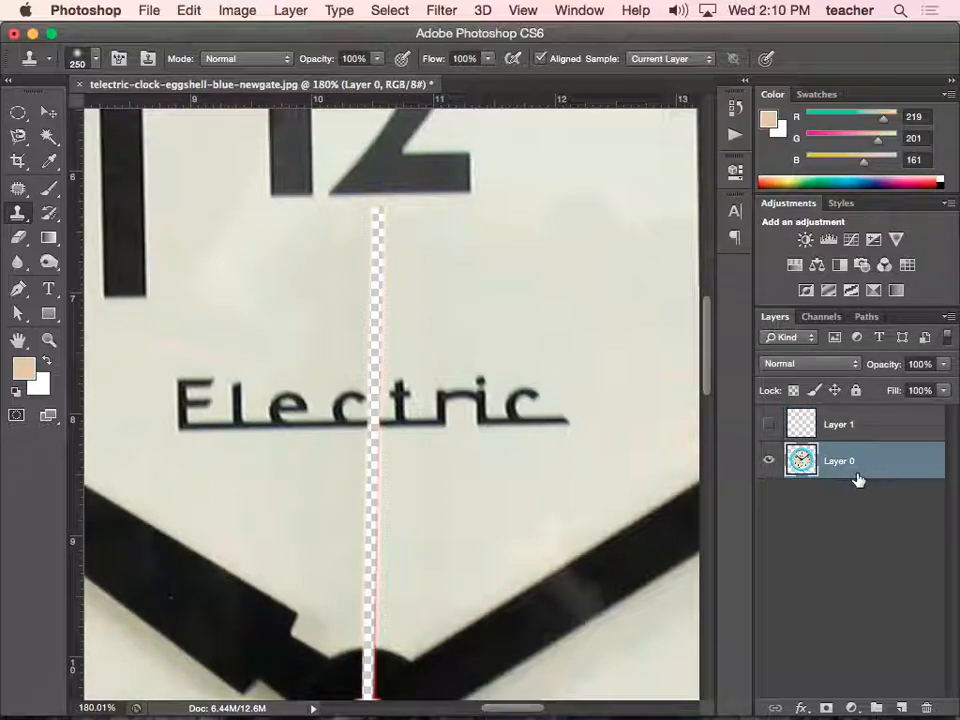
Clone clean clock face over the gap above and below the "Electric" lettering, using a 20 px brush
alt+click(402, 220)
click(395, 232)
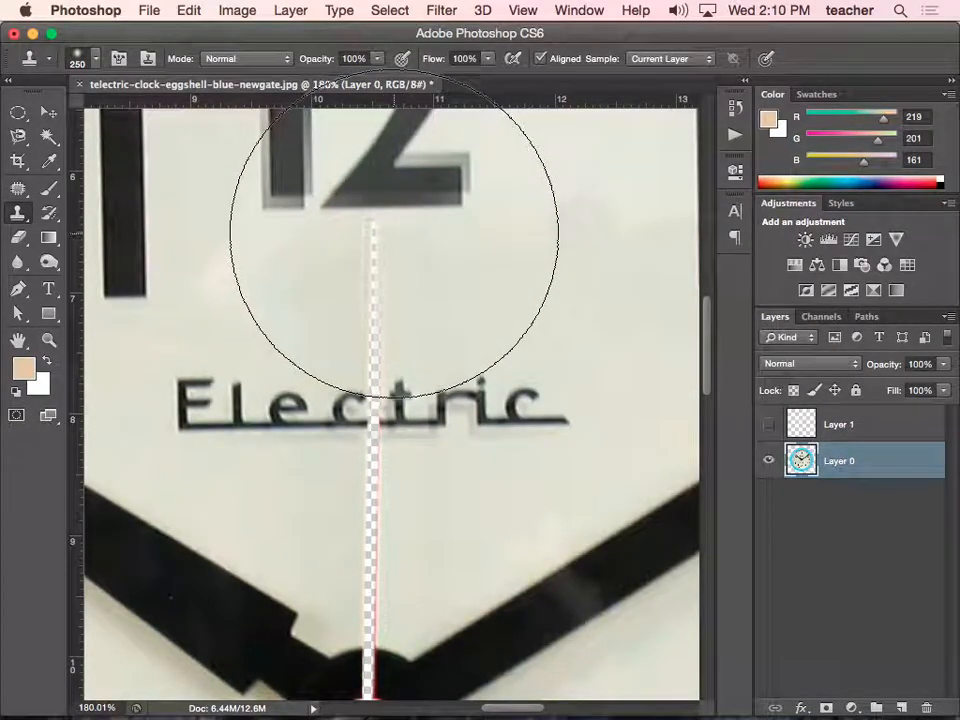
key(bracketleft)
key(bracketleft)
key(bracketleft)
key(bracketleft)
key(bracketleft)
key(bracketleft)
key(bracketleft)
key(bracketleft)
key(bracketleft)
key(bracketleft)
key(bracketleft)
key(bracketleft)
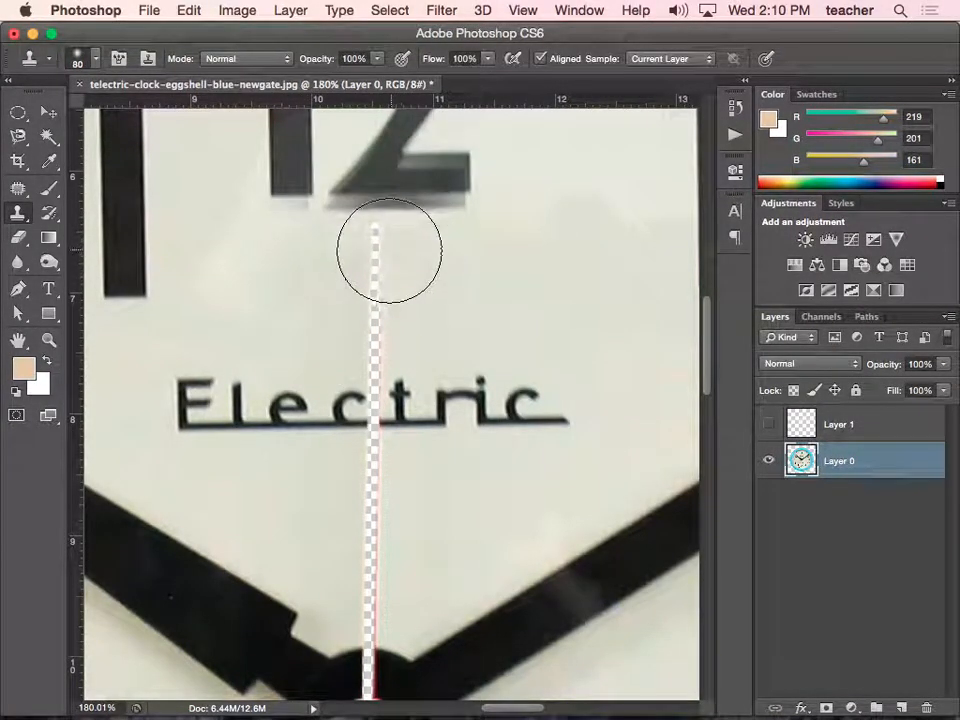
key(bracketleft)
key(bracketleft)
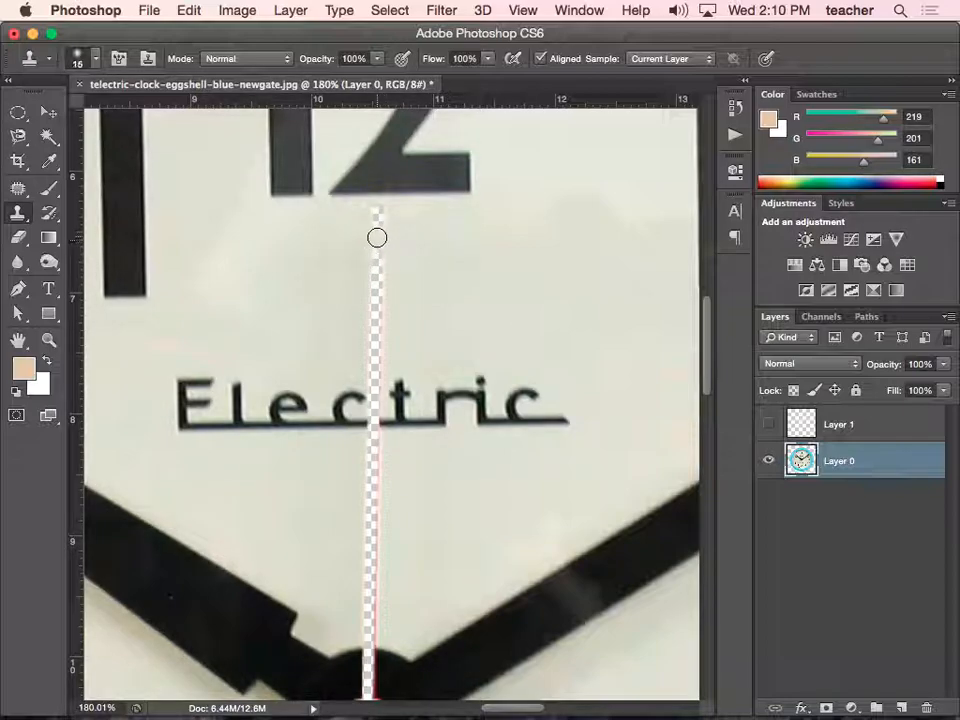
key(bracketright)
key(bracketright)
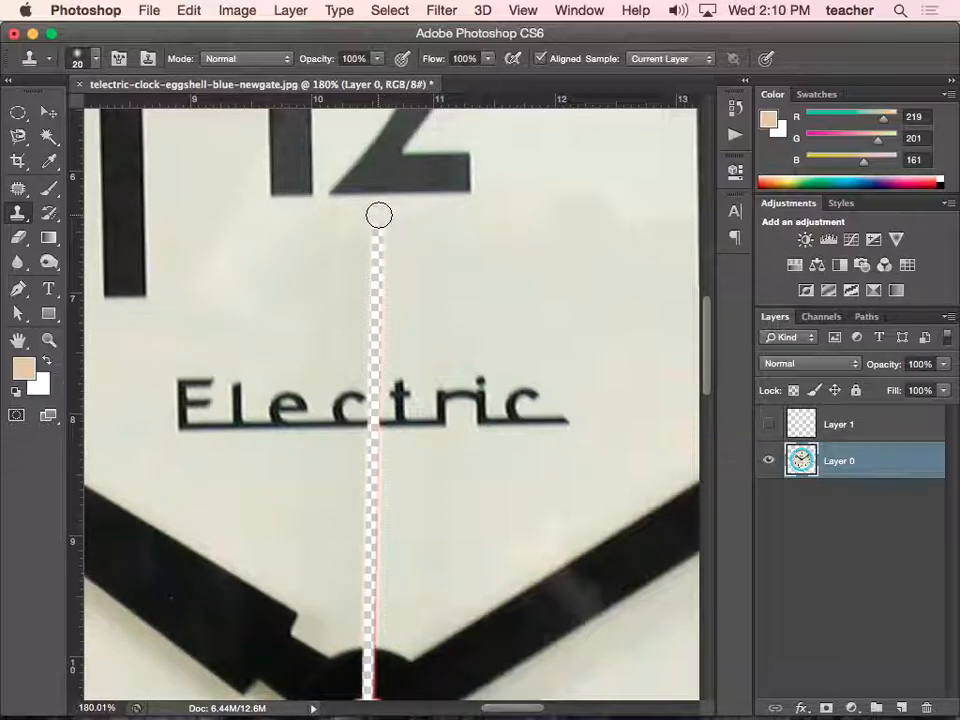
drag(377, 216, 372, 357)
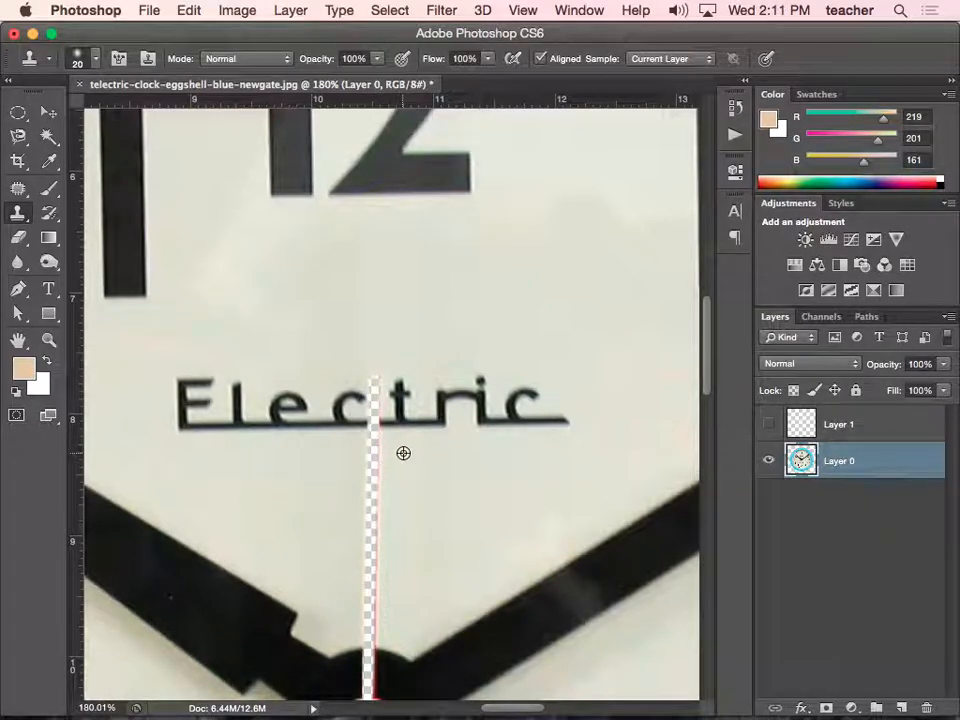
drag(374, 447, 365, 626)
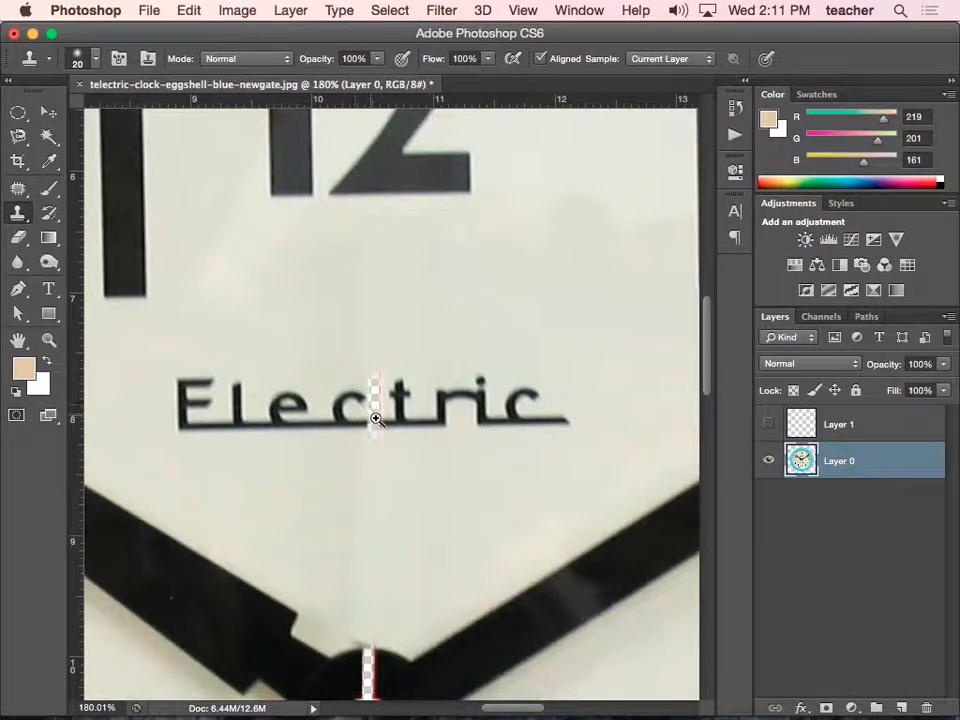
Rebuild the missing piece of the "Electric" underline between the c and t by cloning the adjacent line with a smaller brush
scroll(377, 420, up, 4)
scroll(409, 466, up, 5)
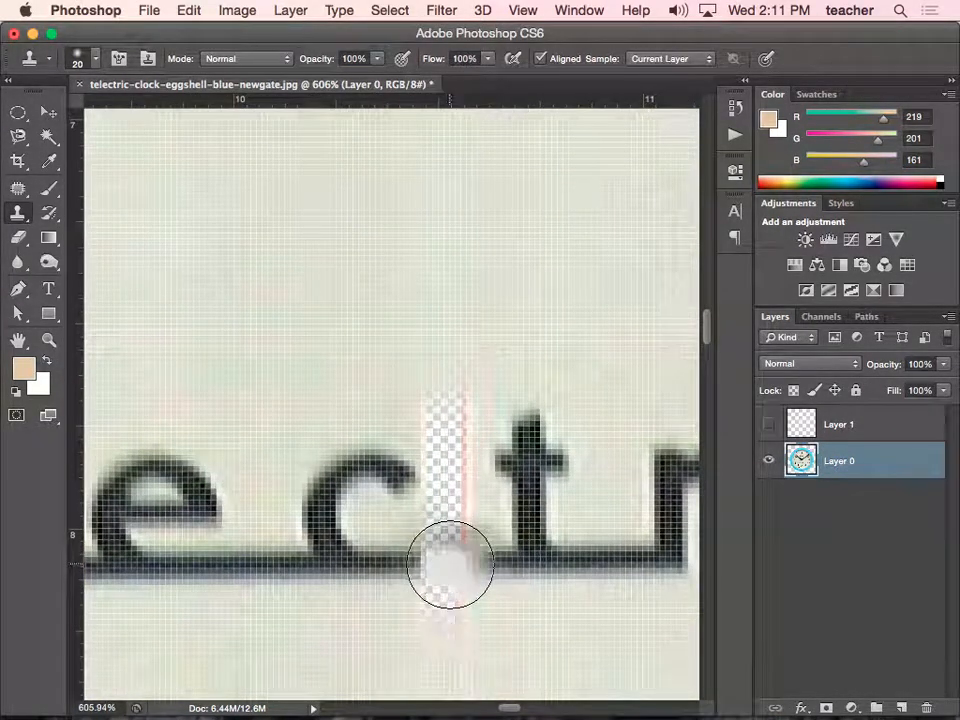
key(bracketleft)
key(bracketleft)
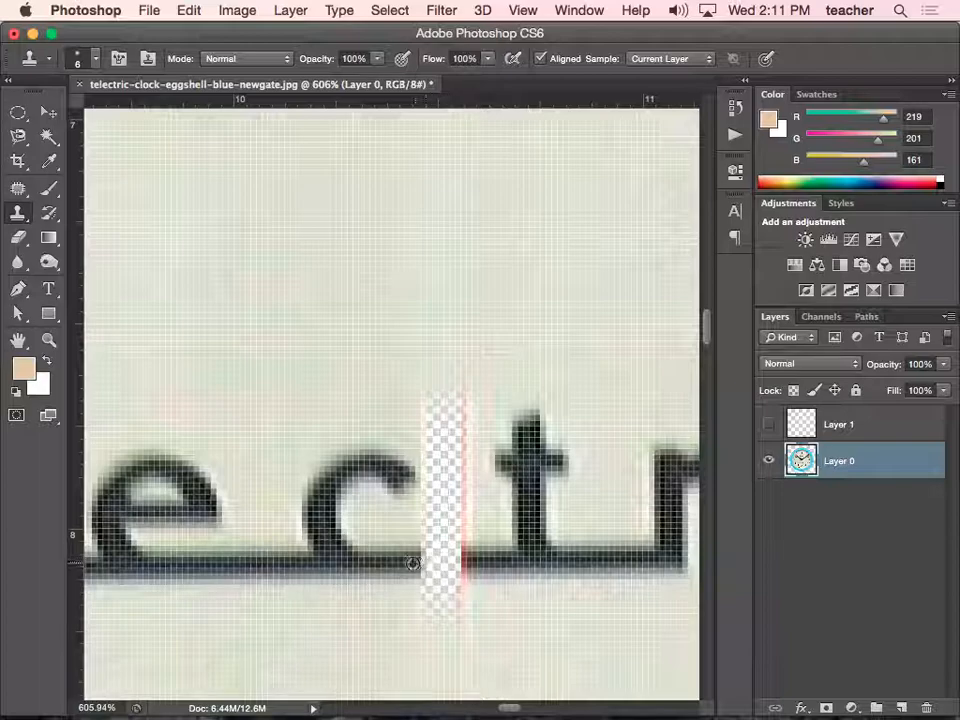
mouse_move(419, 565)
mouse_down()
mouse_move(499, 563)
mouse_move(437, 563)
mouse_up()
alt+click(499, 564)
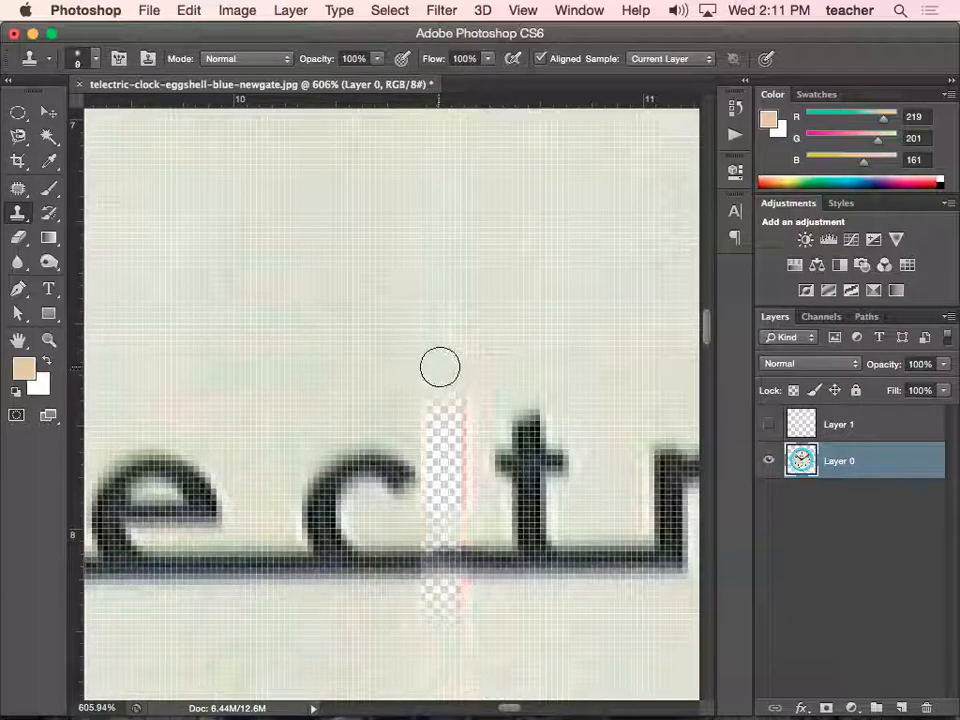
Clone clean face over the gap between the c and t above the underline, using a 15 px brush
key(bracketright)
key(bracketright)
key(bracketright)
drag(443, 377, 450, 507)
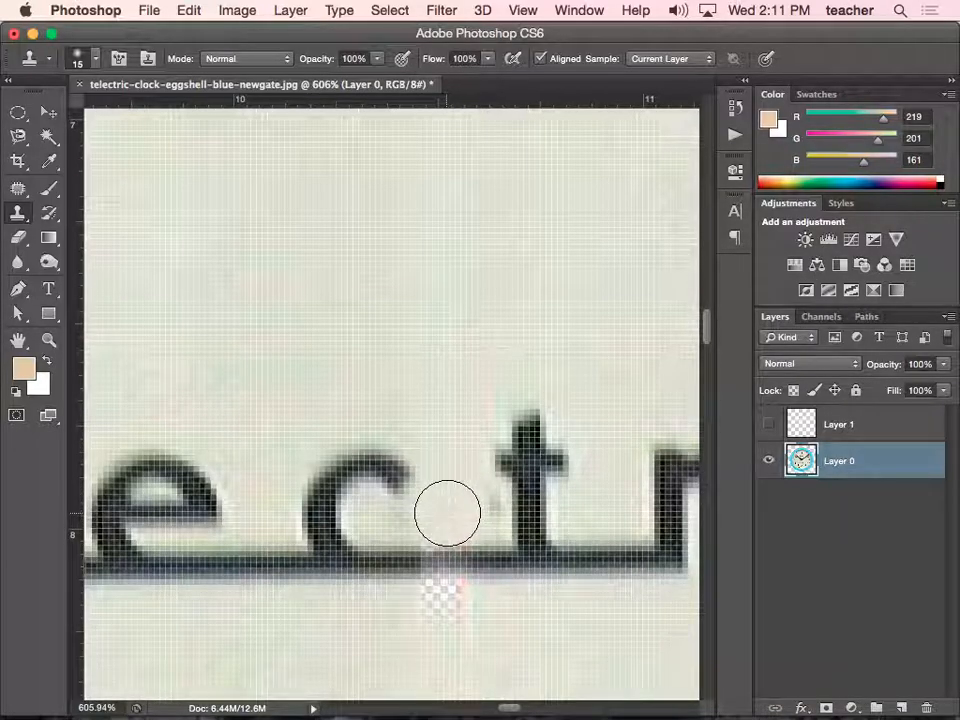
Try a bristle brush tip for the Clone Stamp Tool in place of the soft round one
click(80, 56)
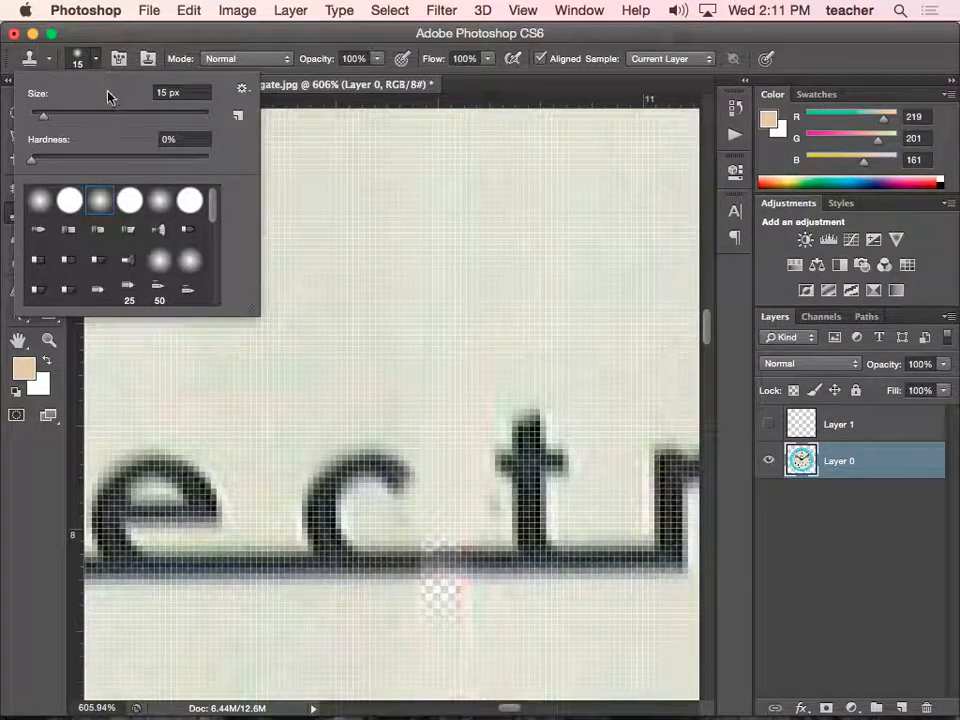
mouse_move(213, 212)
mouse_down()
mouse_move(213, 300)
mouse_move(215, 209)
mouse_up()
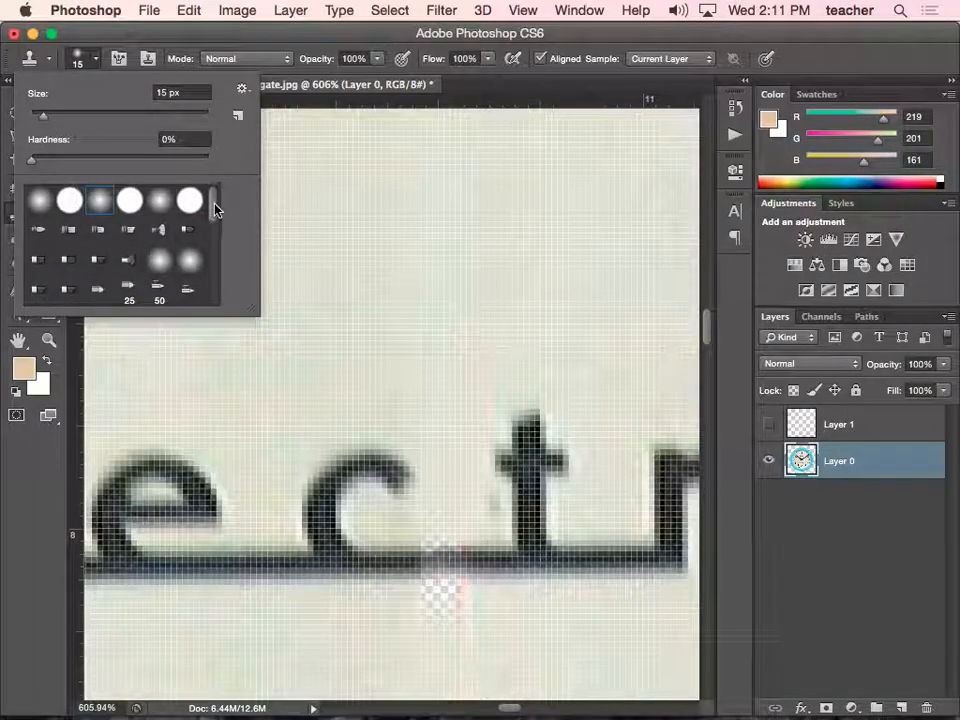
click(220, 59)
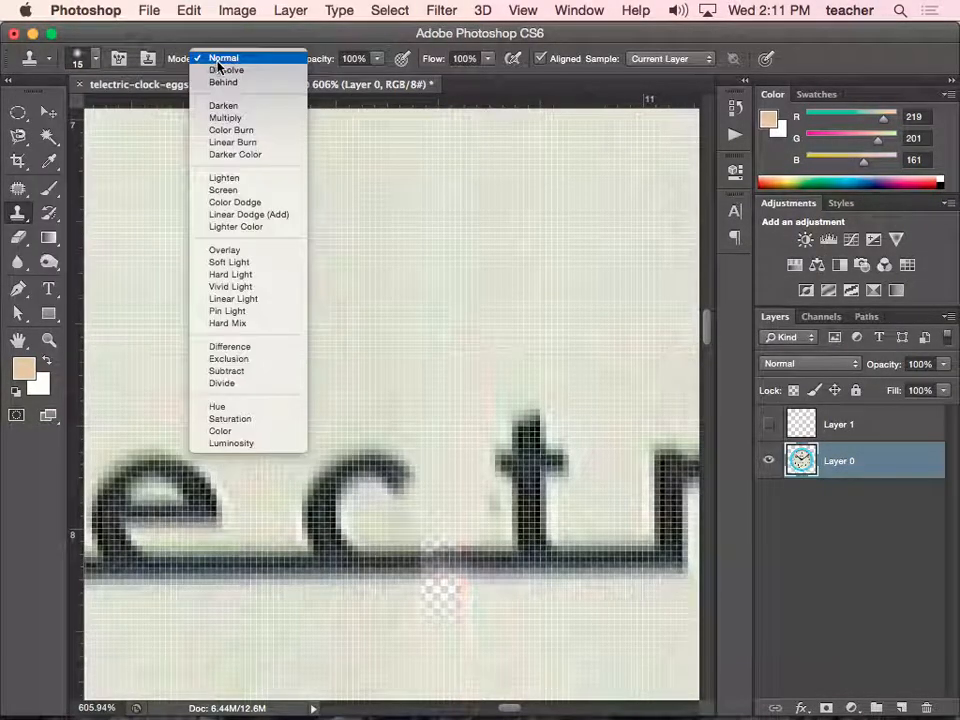
click(222, 58)
click(80, 58)
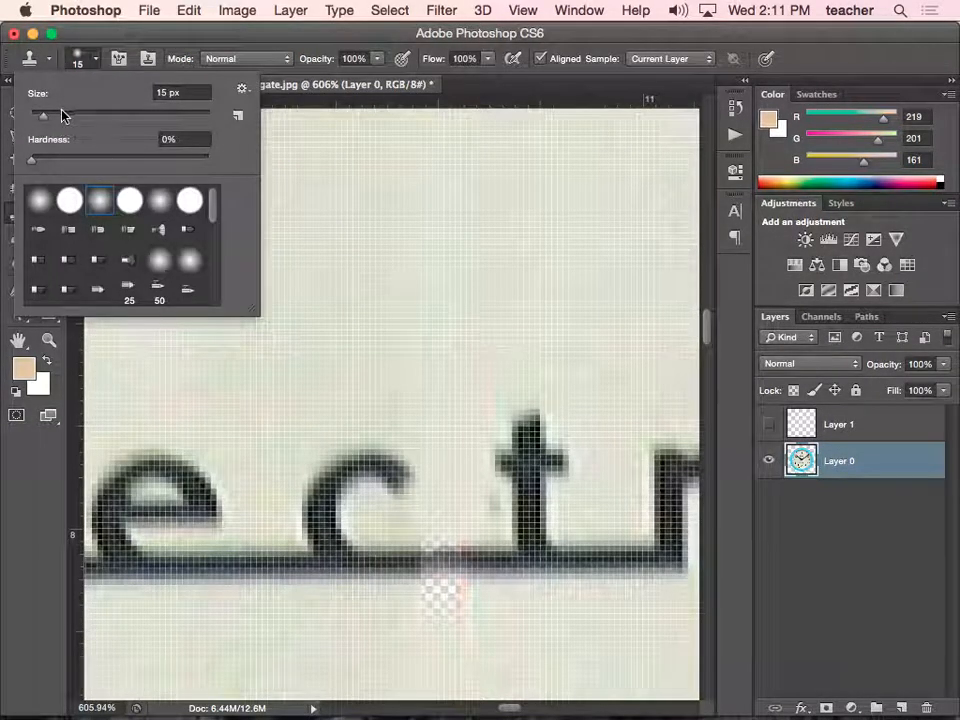
mouse_move(211, 200)
mouse_down()
mouse_move(218, 236)
mouse_move(220, 220)
mouse_up()
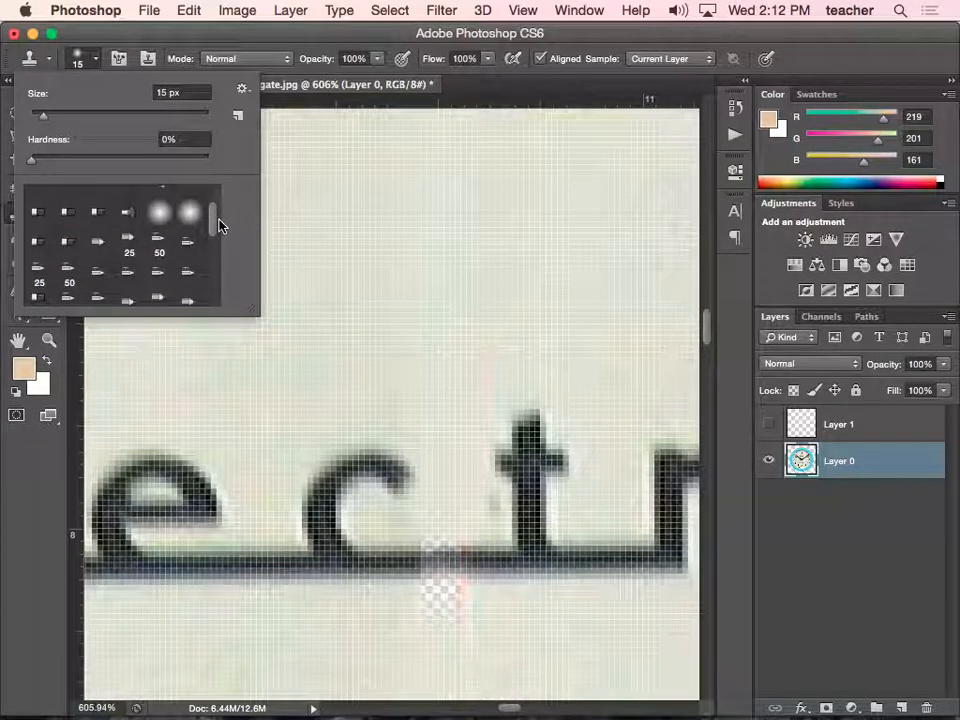
click(68, 243)
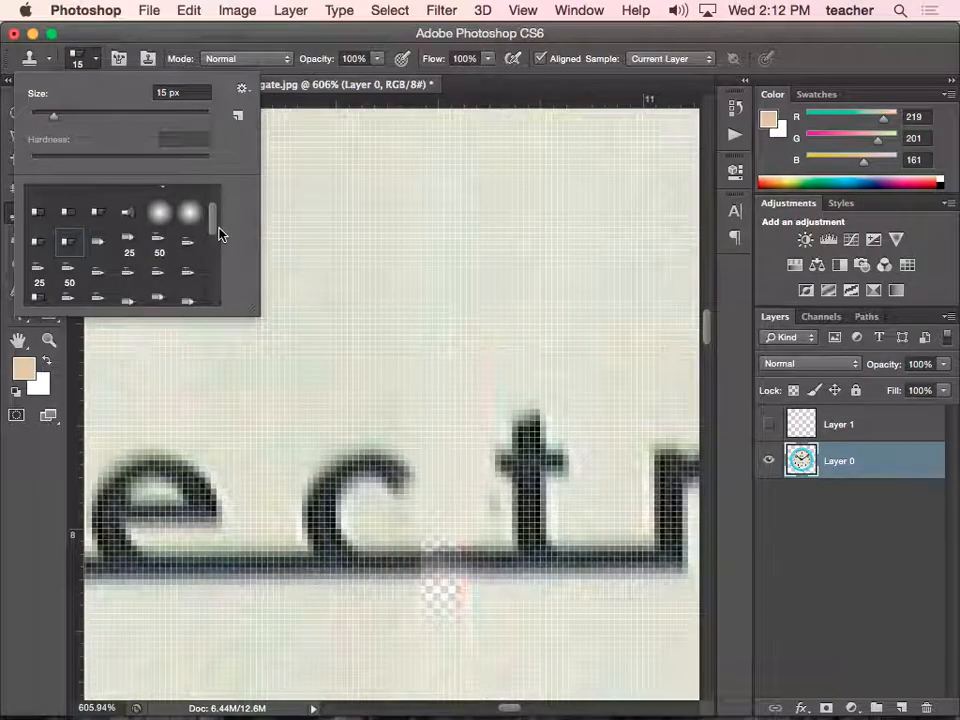
drag(220, 235, 216, 197)
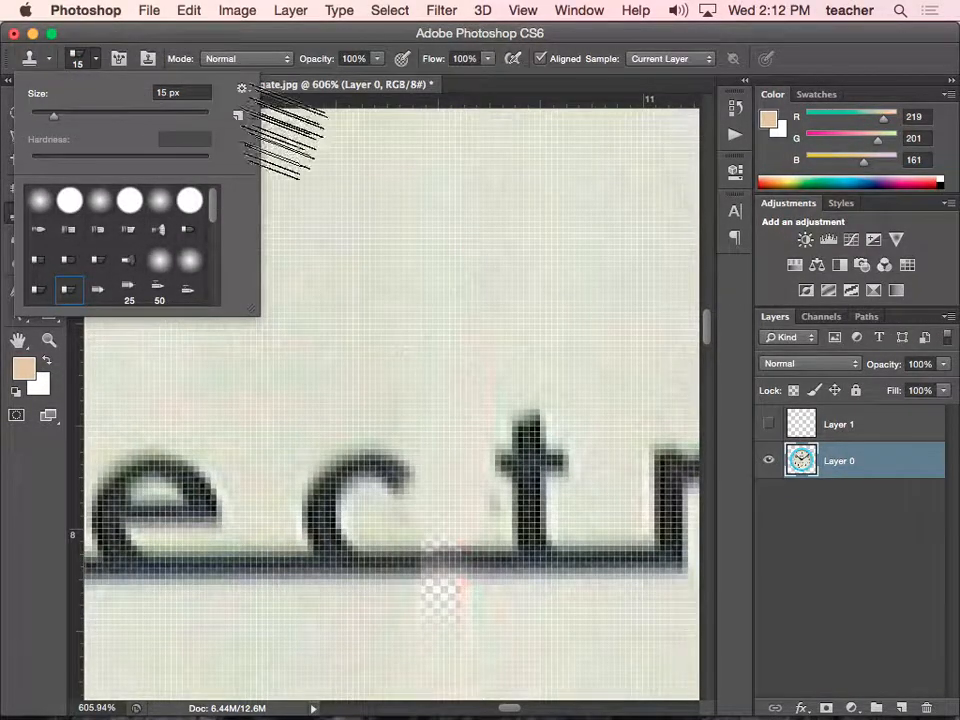
click(350, 185)
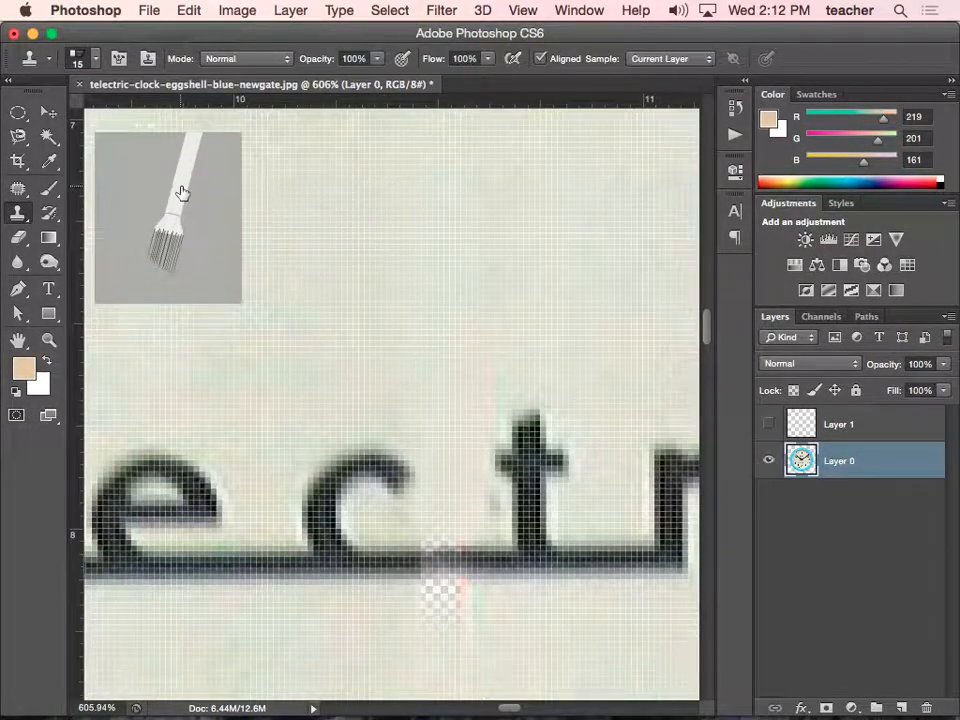
click(46, 116)
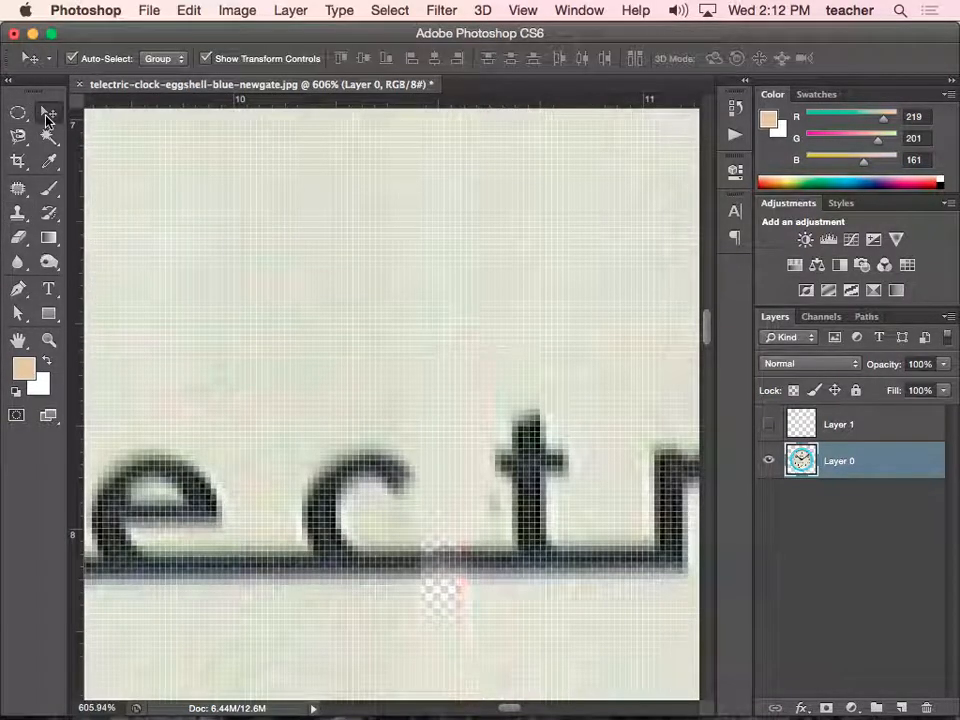
drag(514, 557, 477, 300)
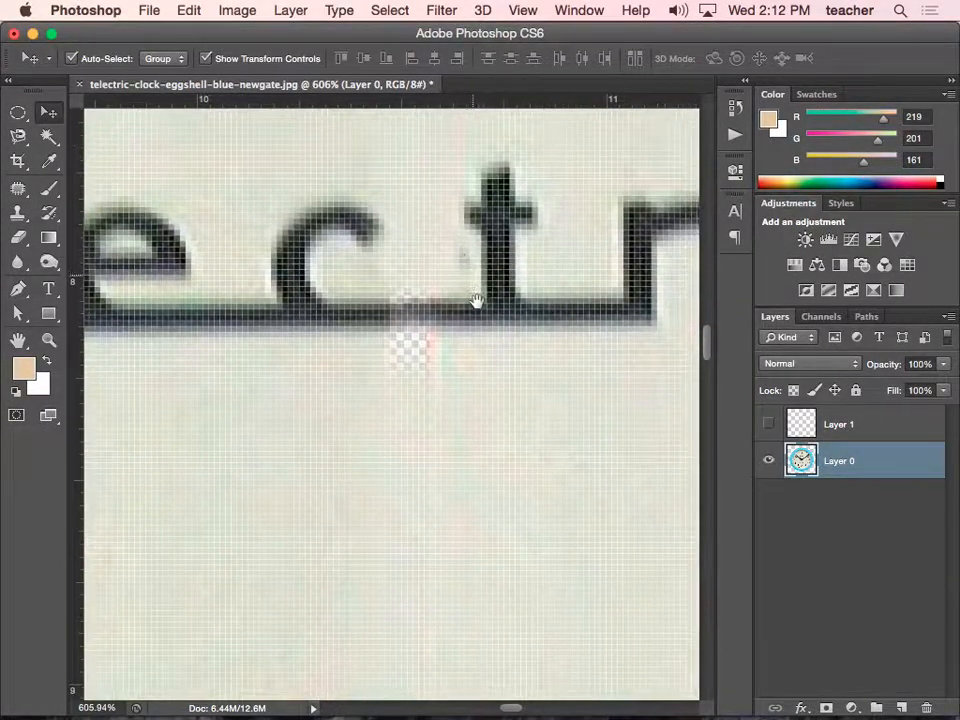
click(16, 192)
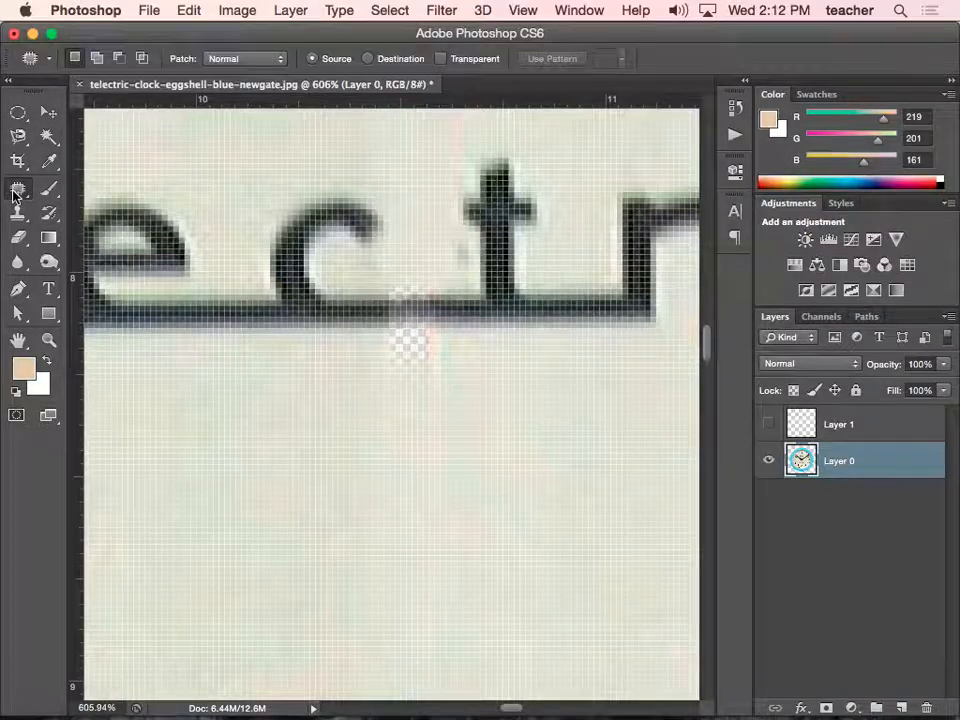
click(13, 194)
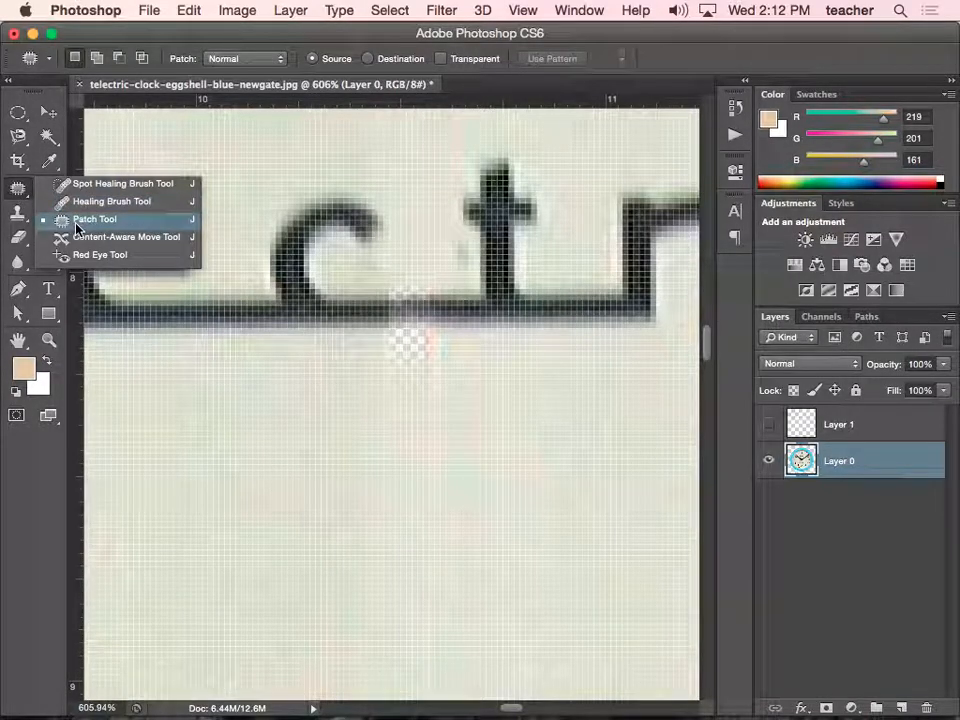
click(76, 223)
Clone clean clock face over the gap just below the "Electric" underline, using the soft round 15 px brush with the Clone Stamp Tool
click(17, 212)
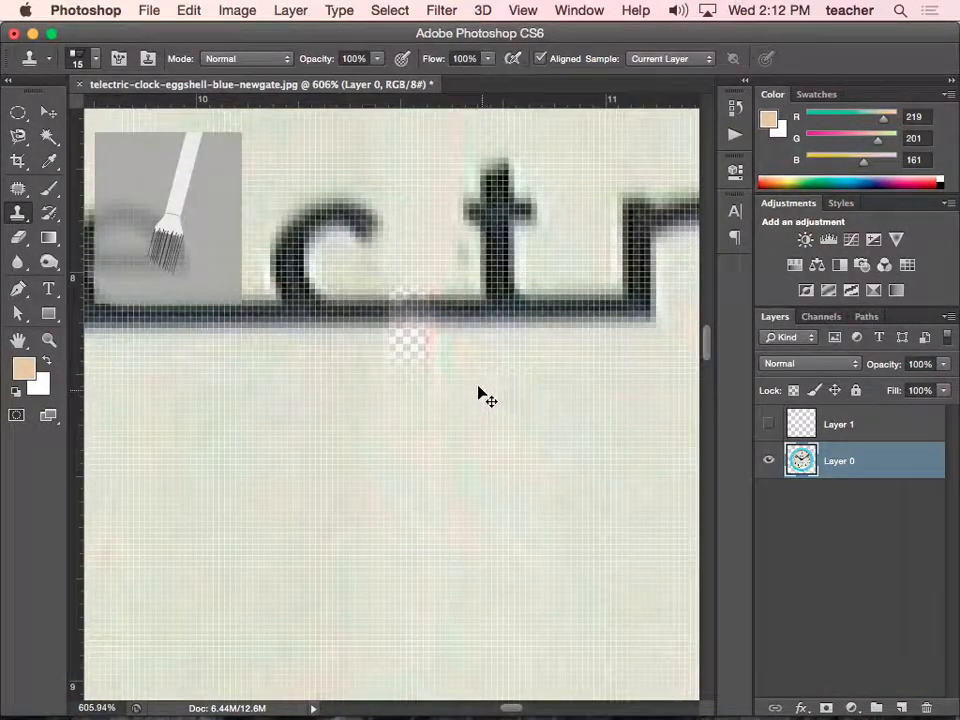
click(95, 62)
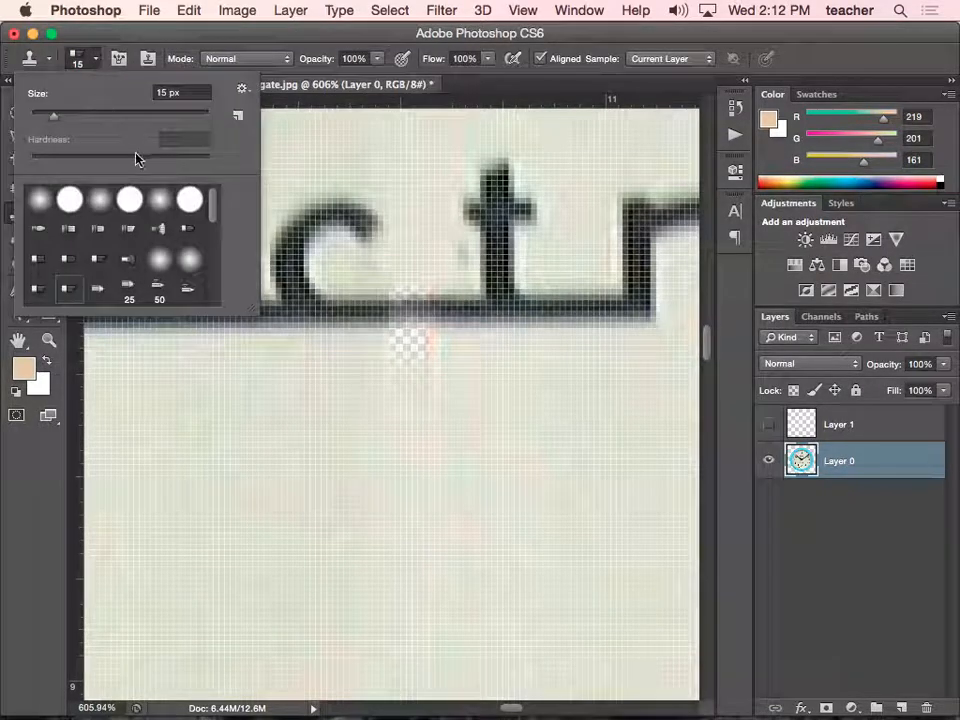
click(99, 202)
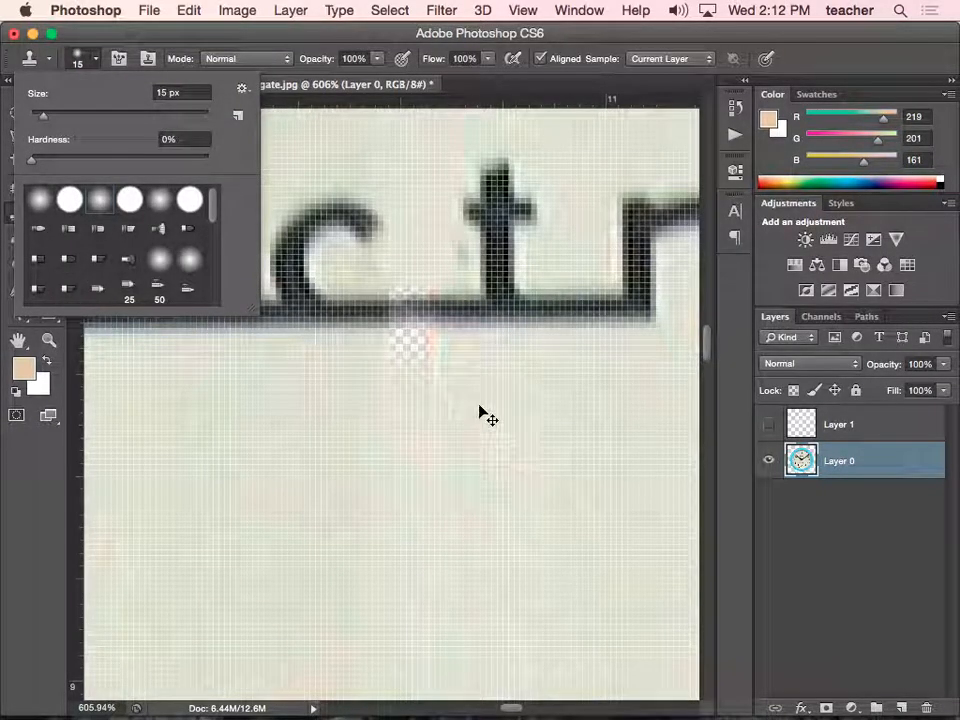
click(476, 392)
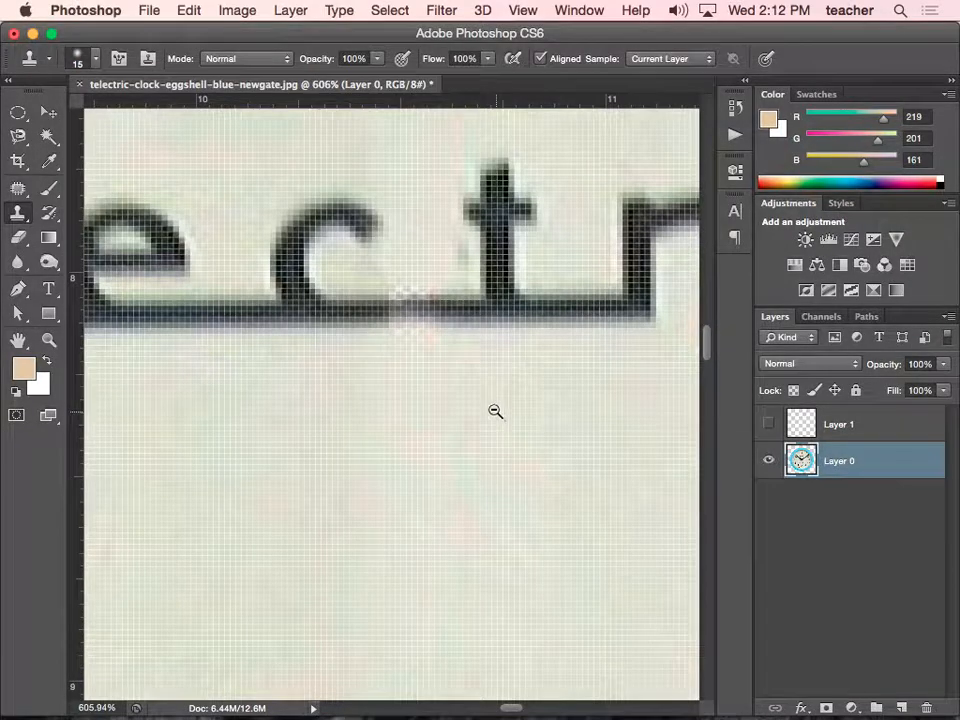
Show Layer 1 again and check the second hand over the retouched clock face
alt+click(486, 384)
alt+click(486, 384)
alt+click(500, 378)
alt+click(505, 390)
alt+click(509, 400)
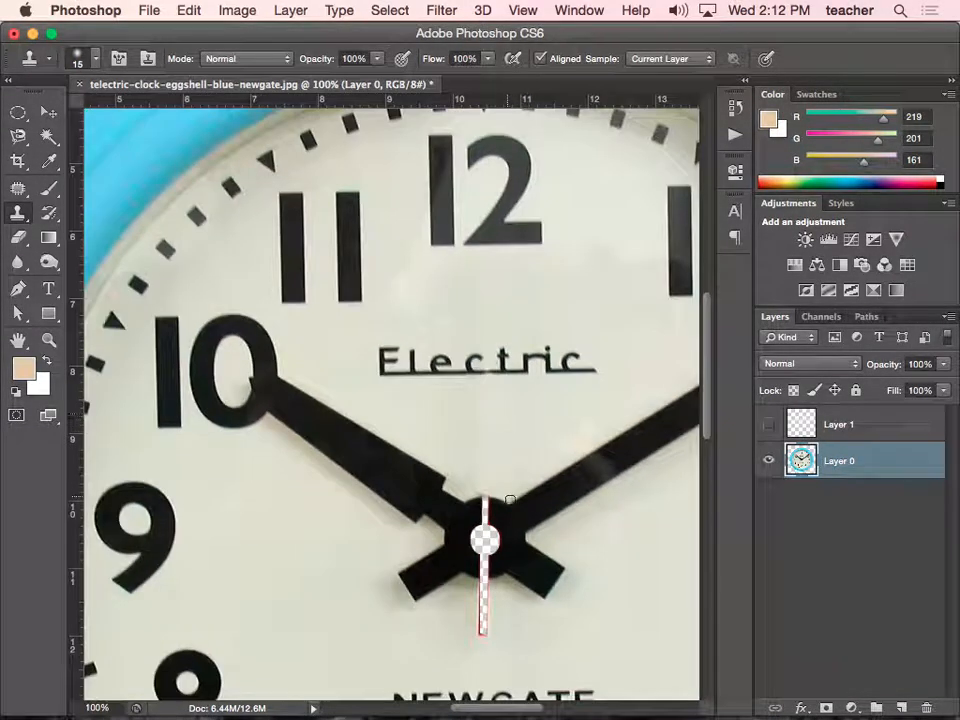
drag(492, 397, 482, 366)
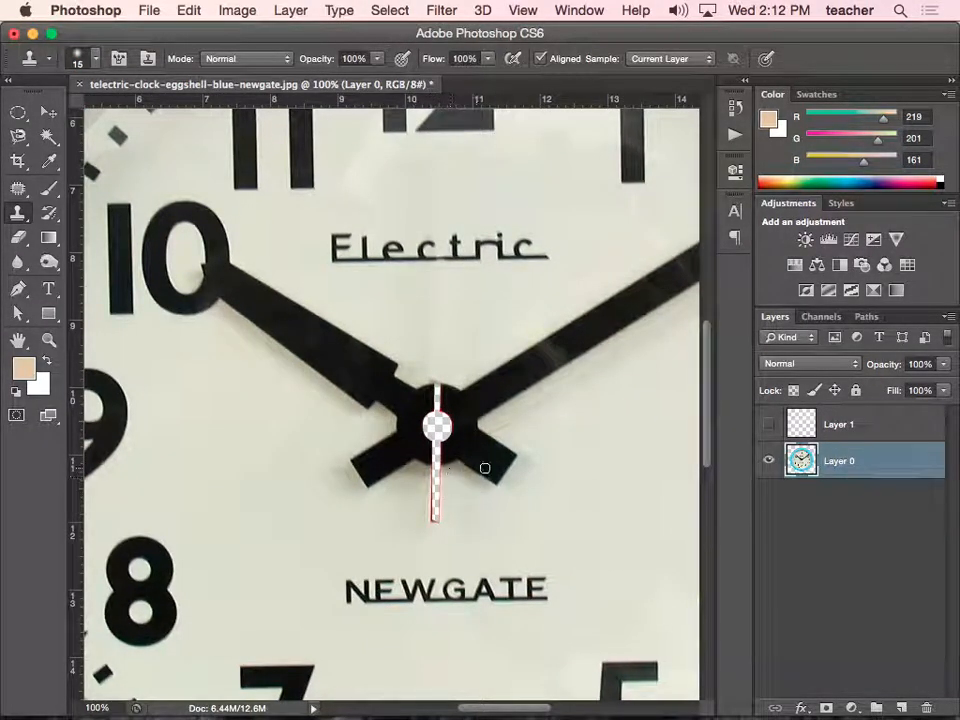
click(769, 425)
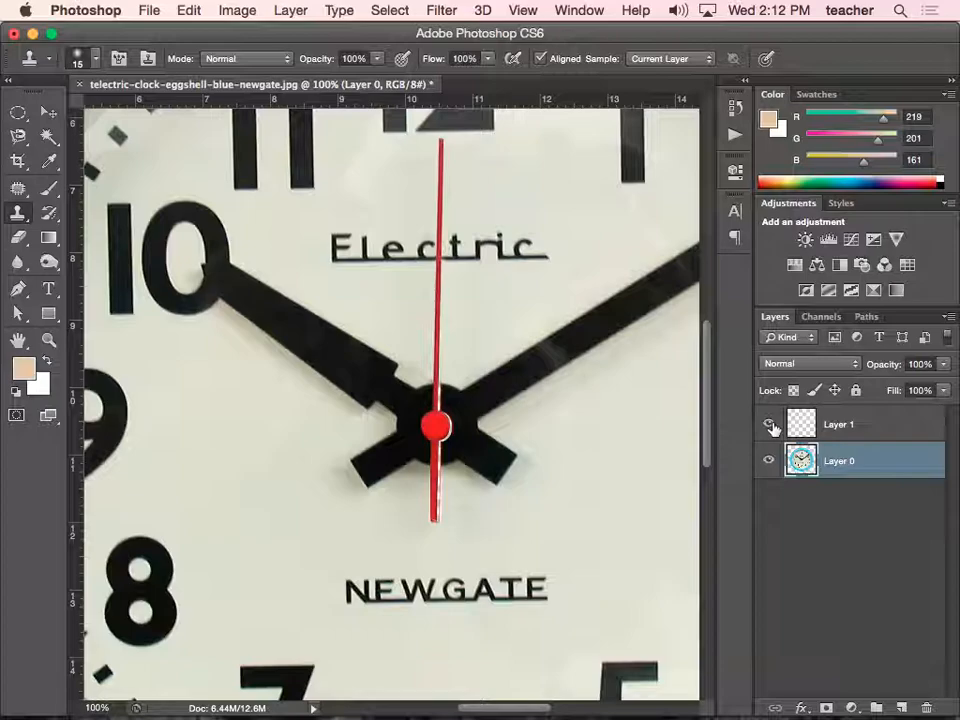
scroll(615, 416, down, 1)
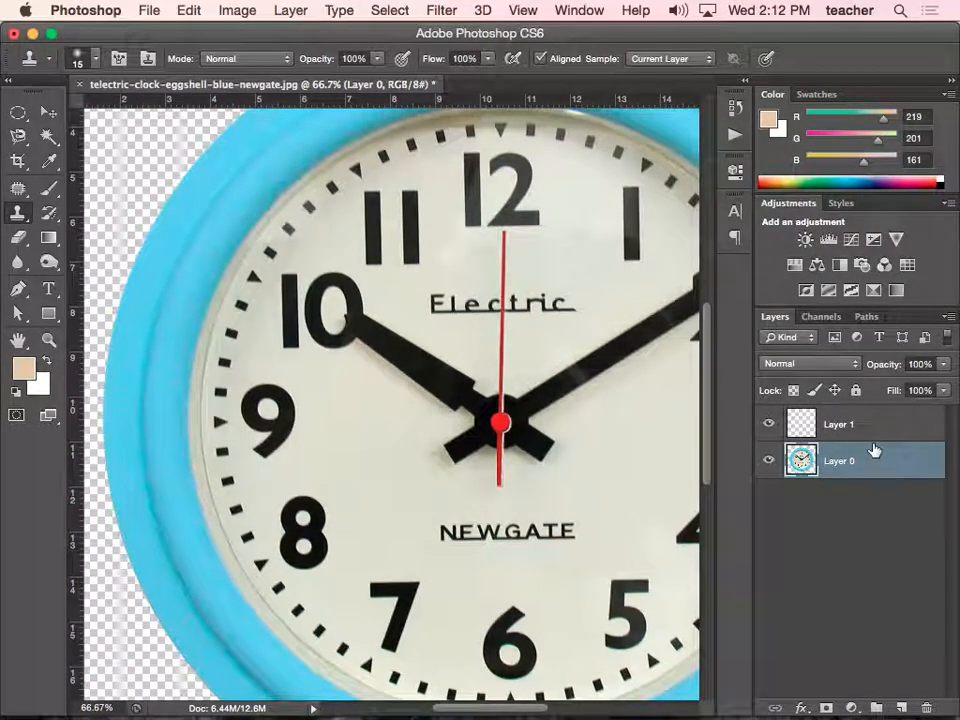
click(768, 461)
click(768, 461)
Rename Layer 1 as "second hand"
double_click(841, 425)
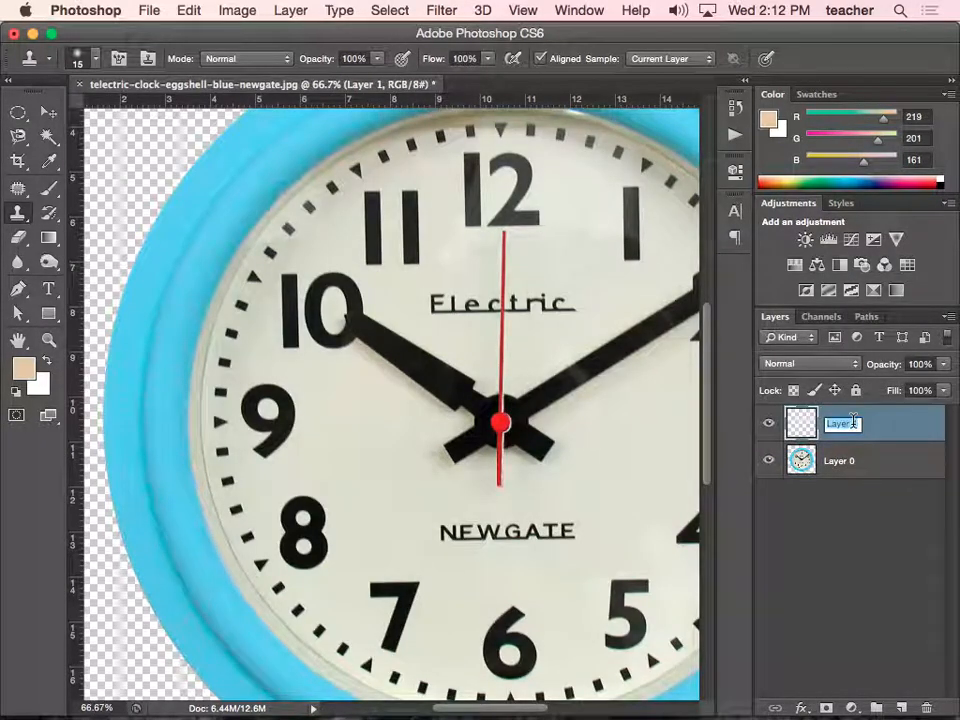
text(second hand)
key(Return)
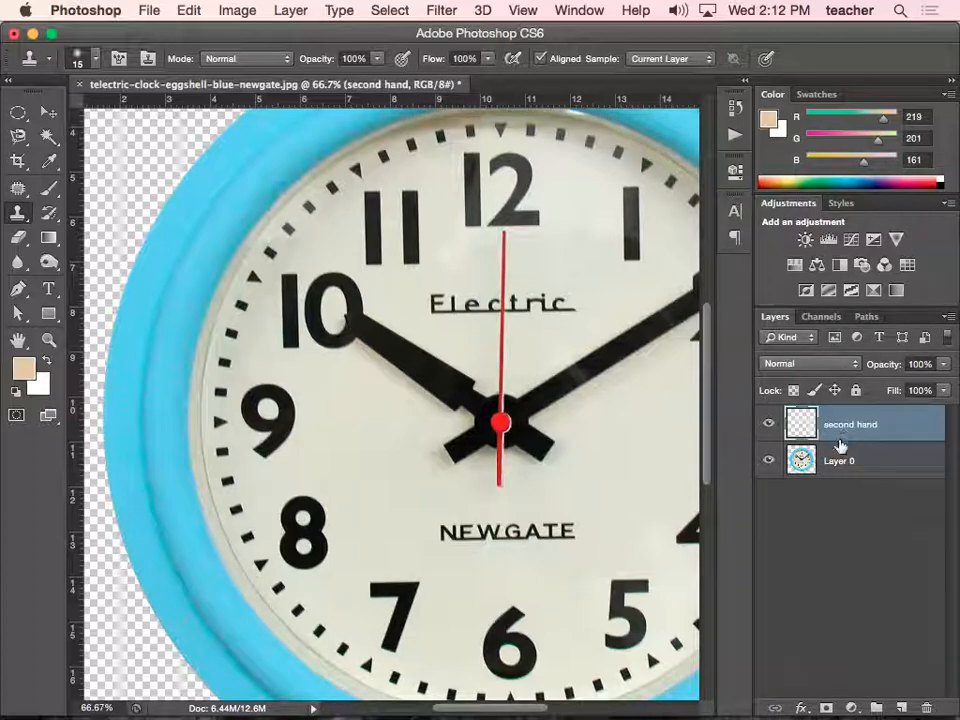
Save the layered document on the Desktop in Photoshop format as clock.psd
key(super+shift+s)
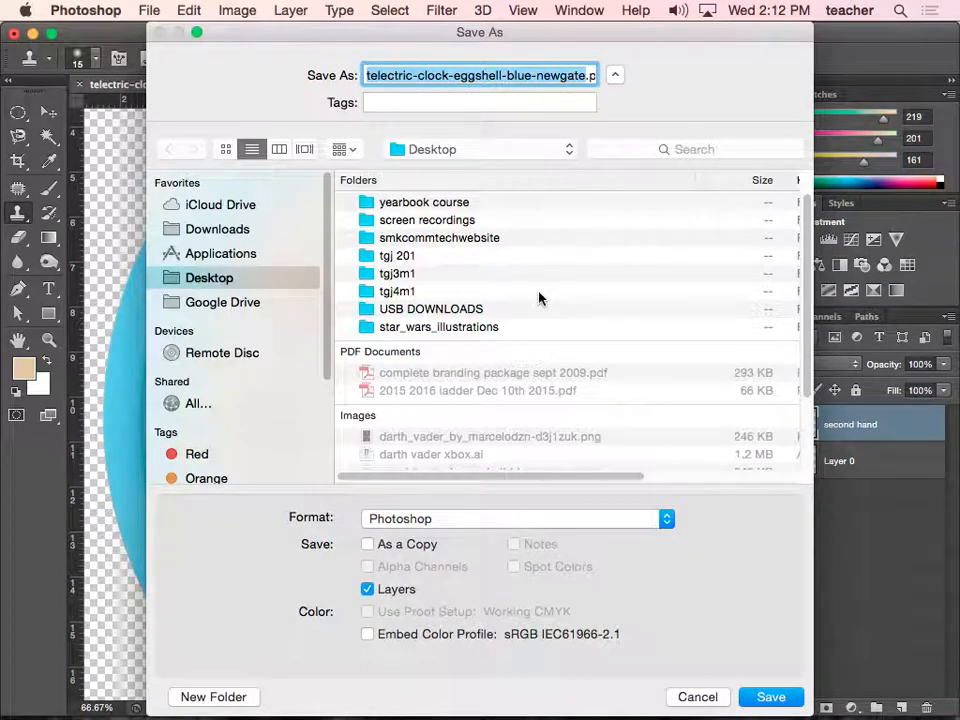
text(t)
text(clock.psd)
key(Return)
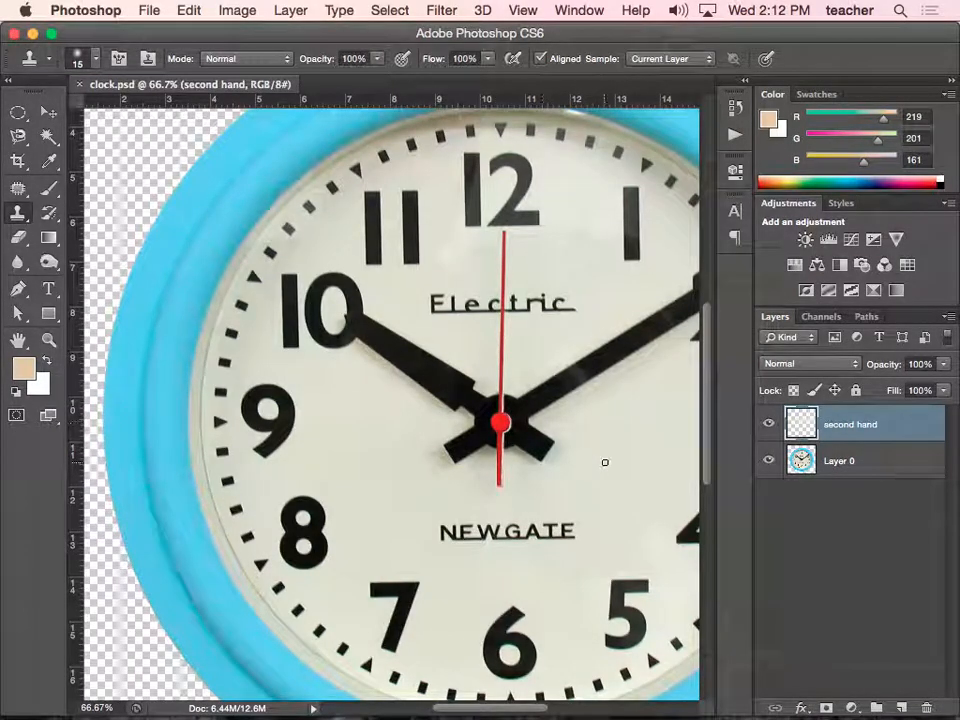
Switch to After Effects, open the line1 composition from the verse1 folder and set the current time to 0;00;01;21
mouse_move(557, 710)
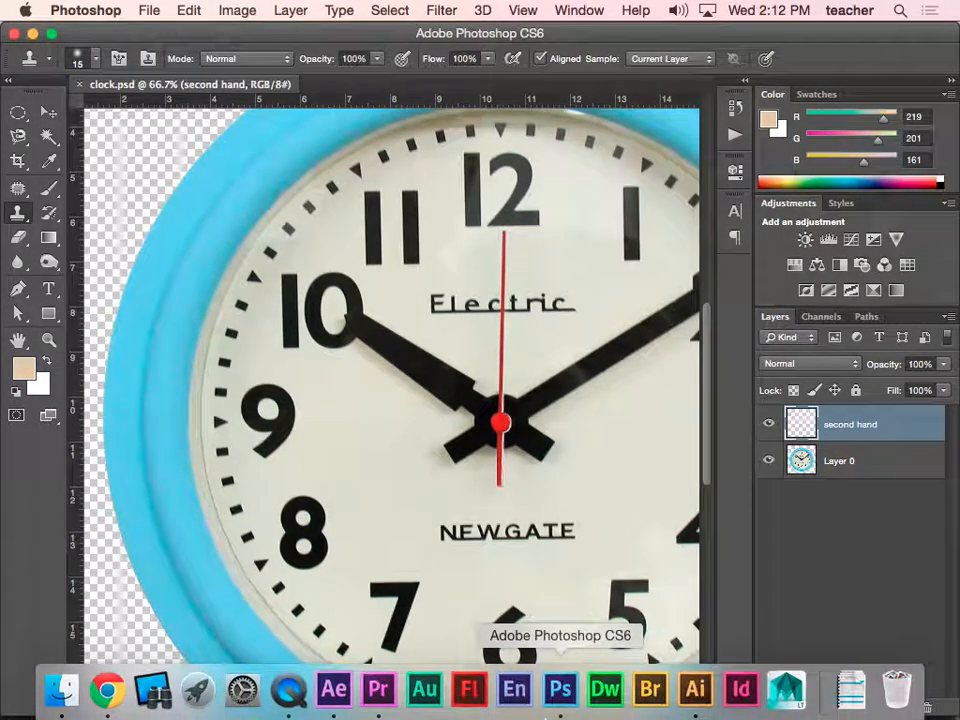
click(347, 699)
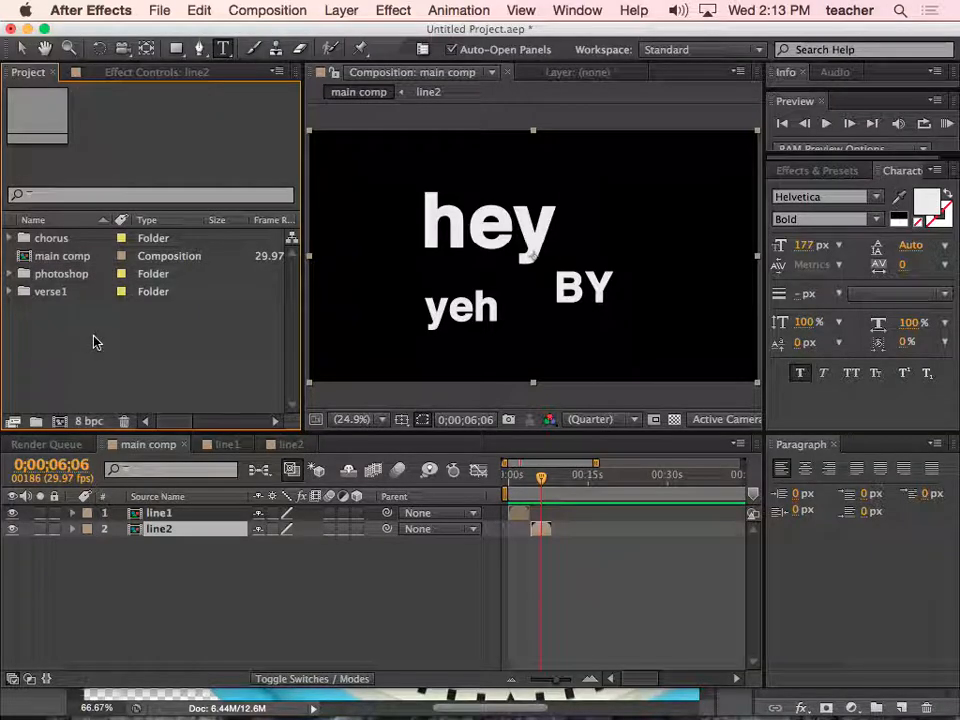
click(256, 11)
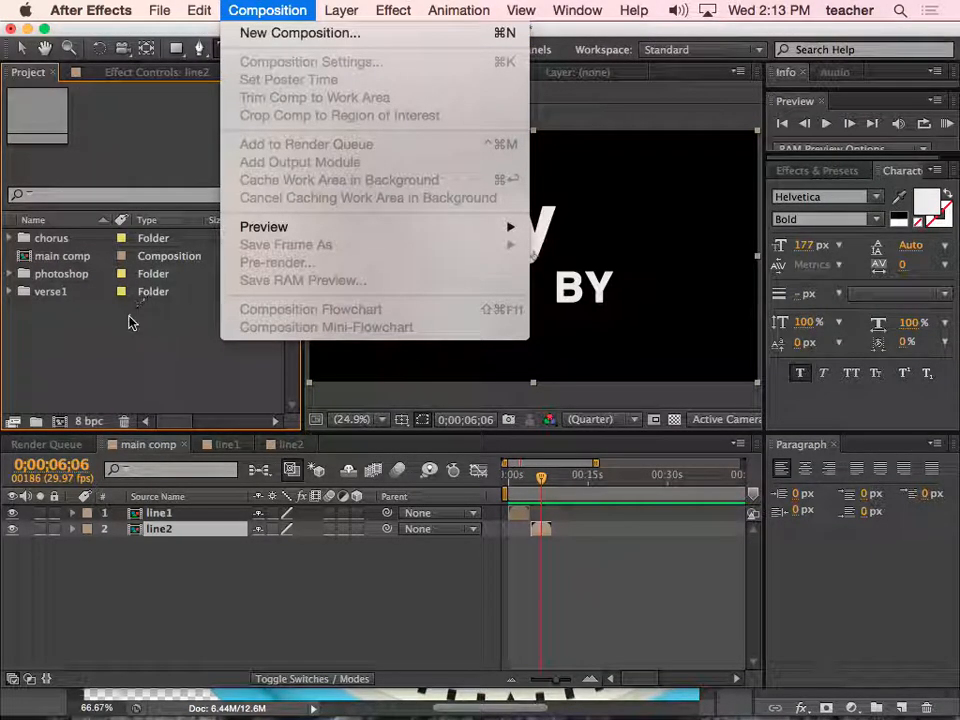
click(69, 306)
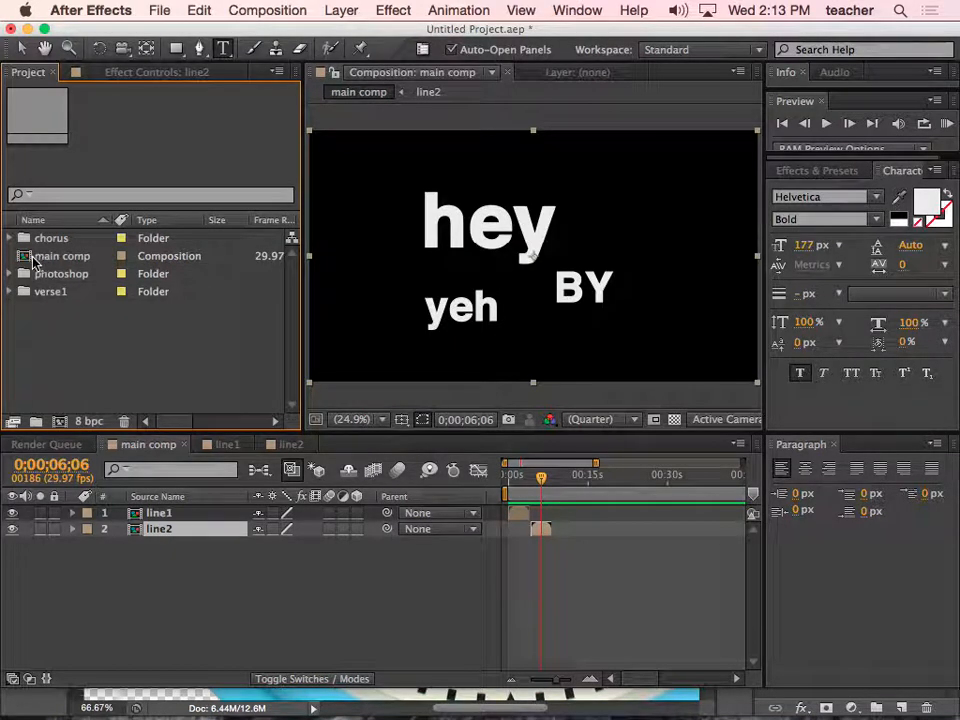
click(14, 292)
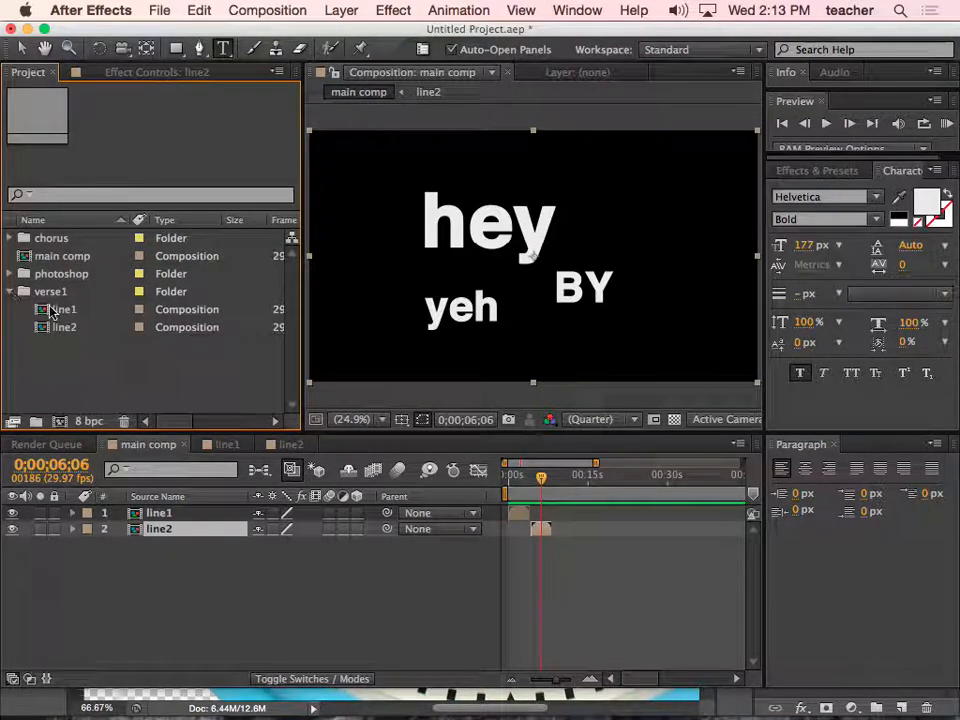
double_click(62, 310)
click(550, 477)
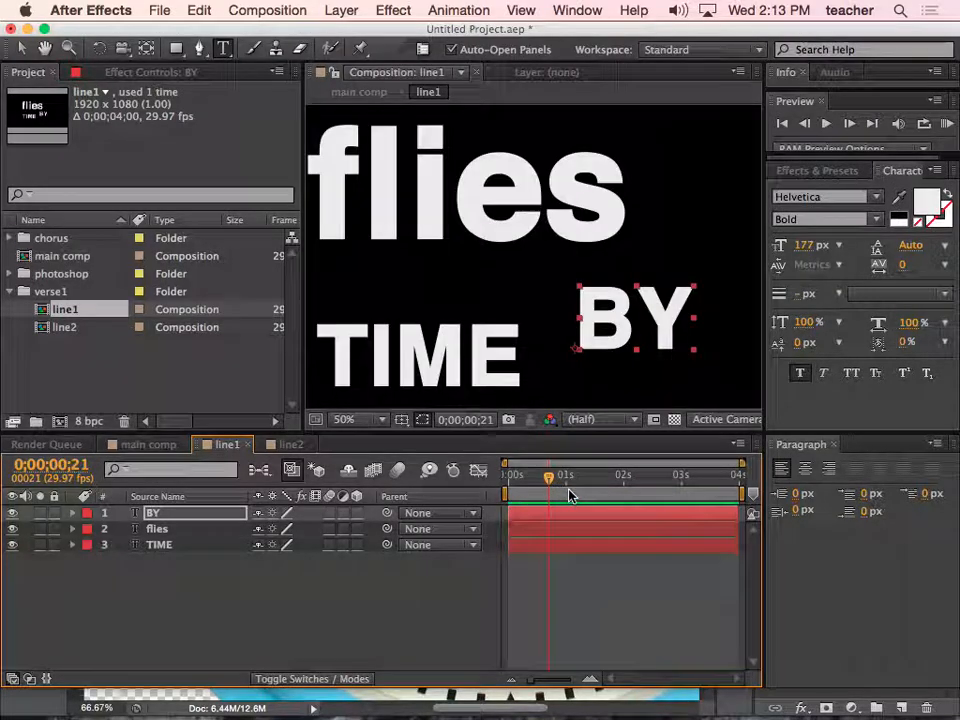
drag(550, 477, 612, 487)
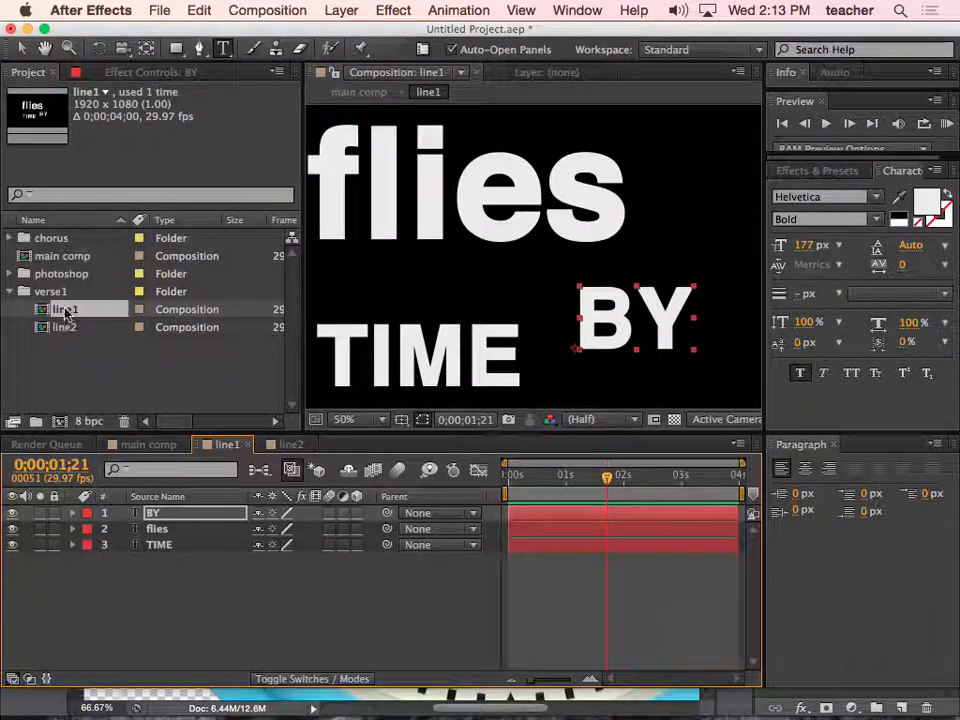
Start a file import into the project and browse to the Desktop folder
click(79, 366)
right_click(80, 368)
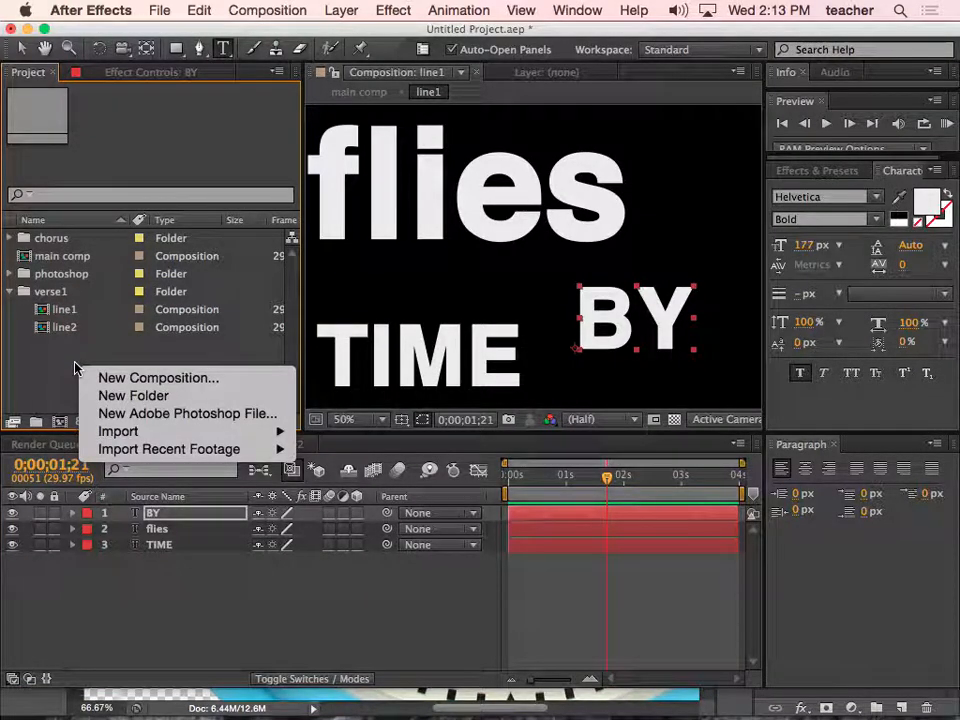
mouse_move(184, 432)
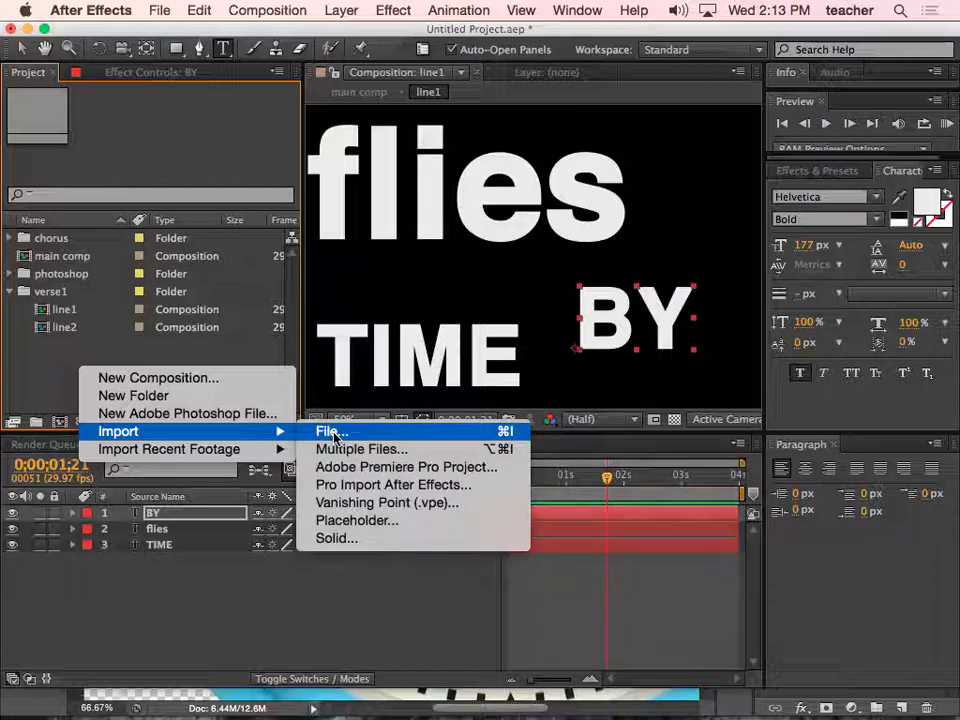
click(333, 434)
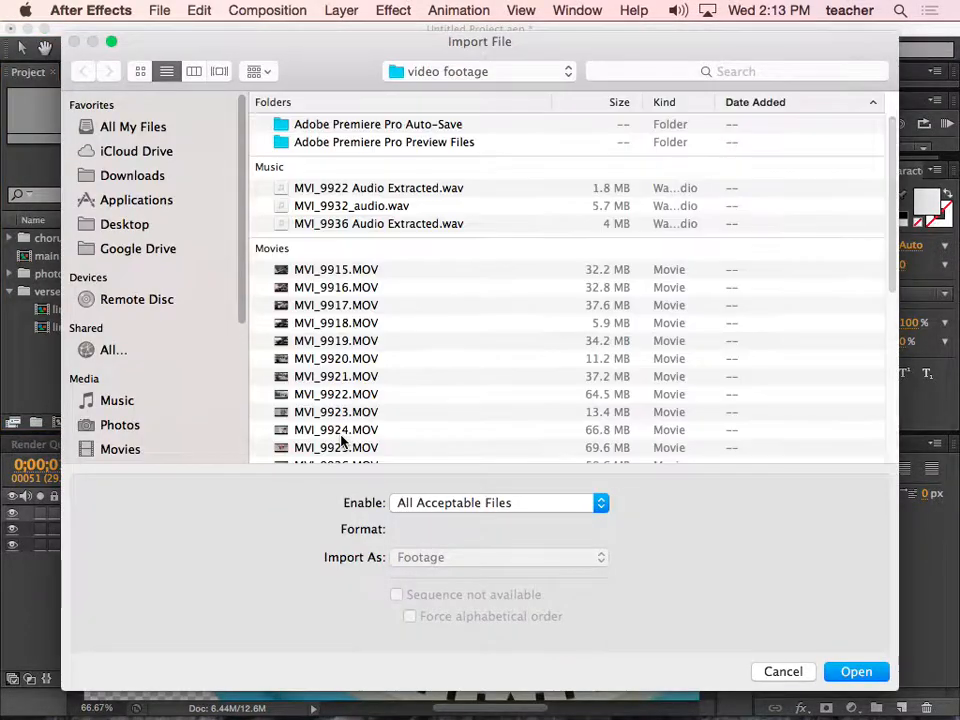
click(136, 226)
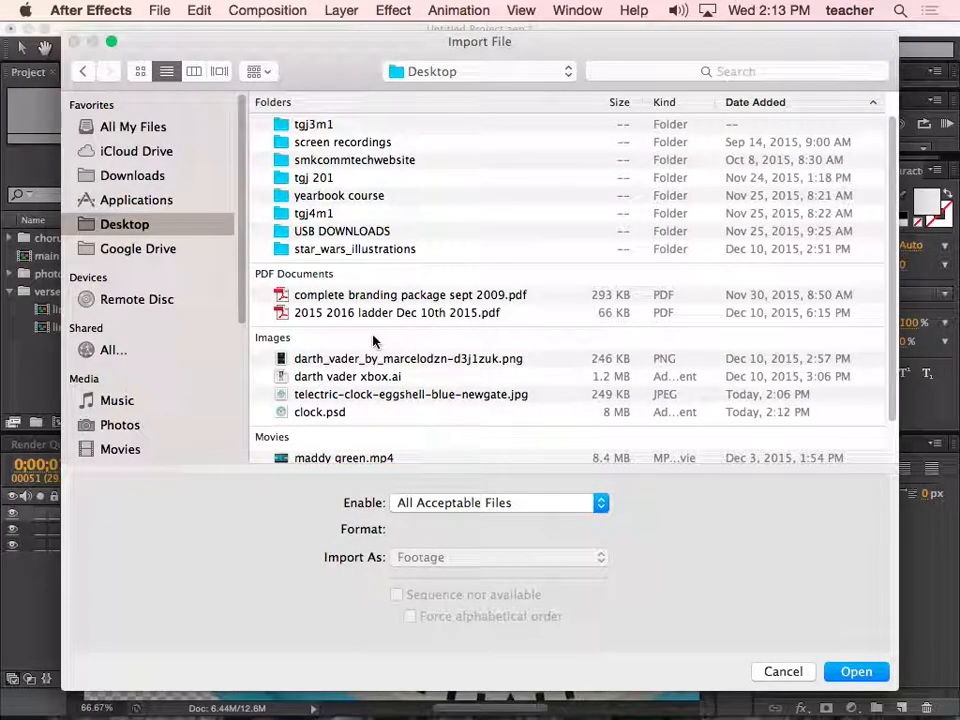
scroll(409, 364, down, 3)
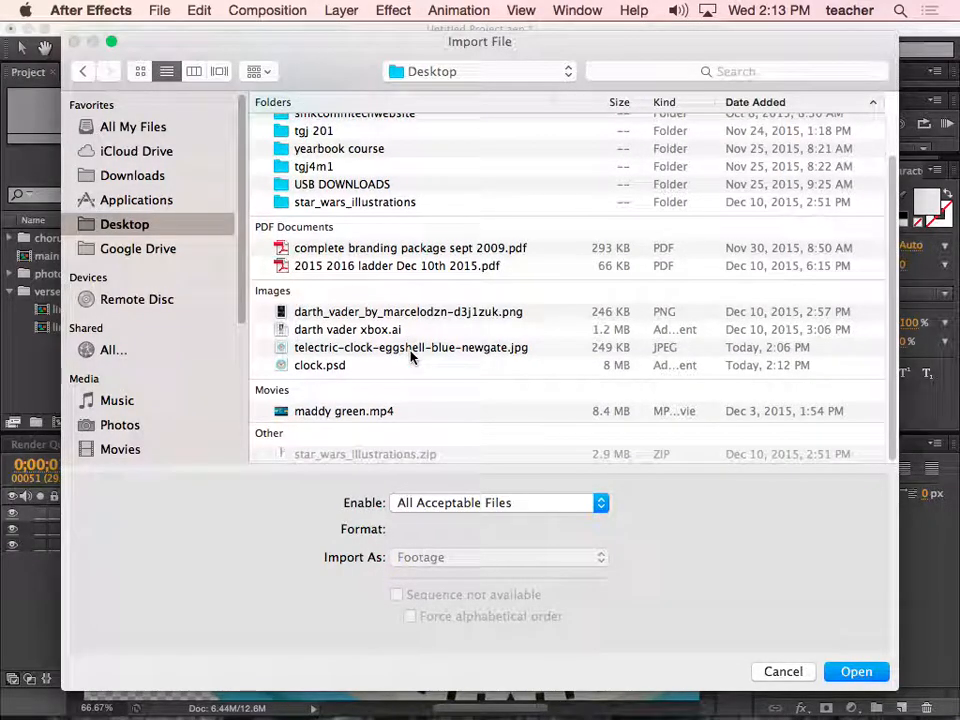
scroll(410, 358, up, 3)
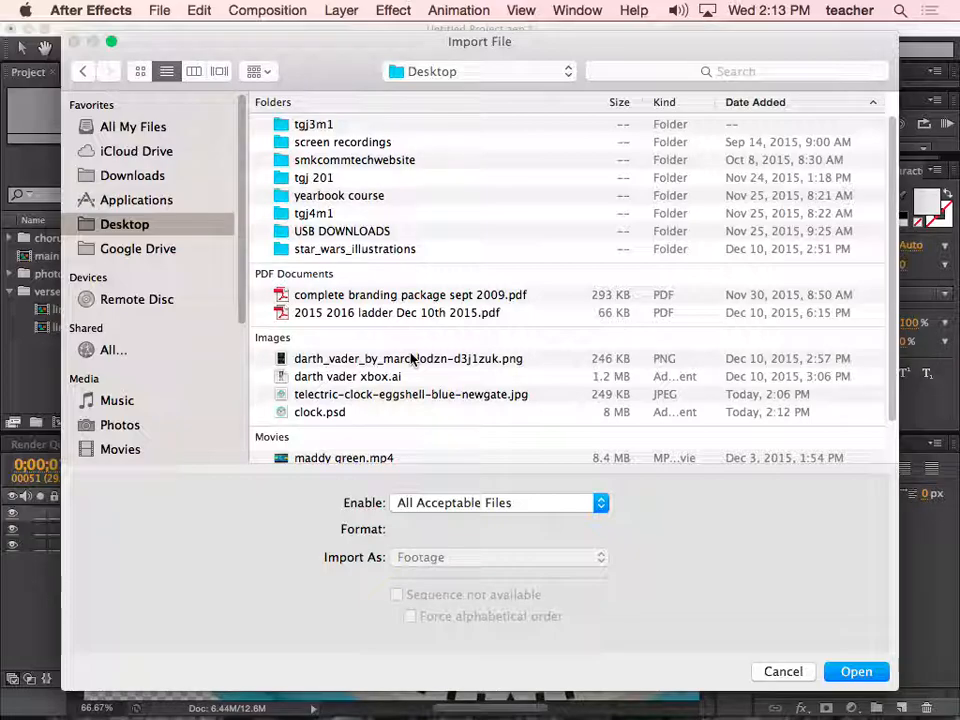
Switch to Photoshop and check the save location, format and layer options of clock.psd without saving it again
mouse_move(381, 716)
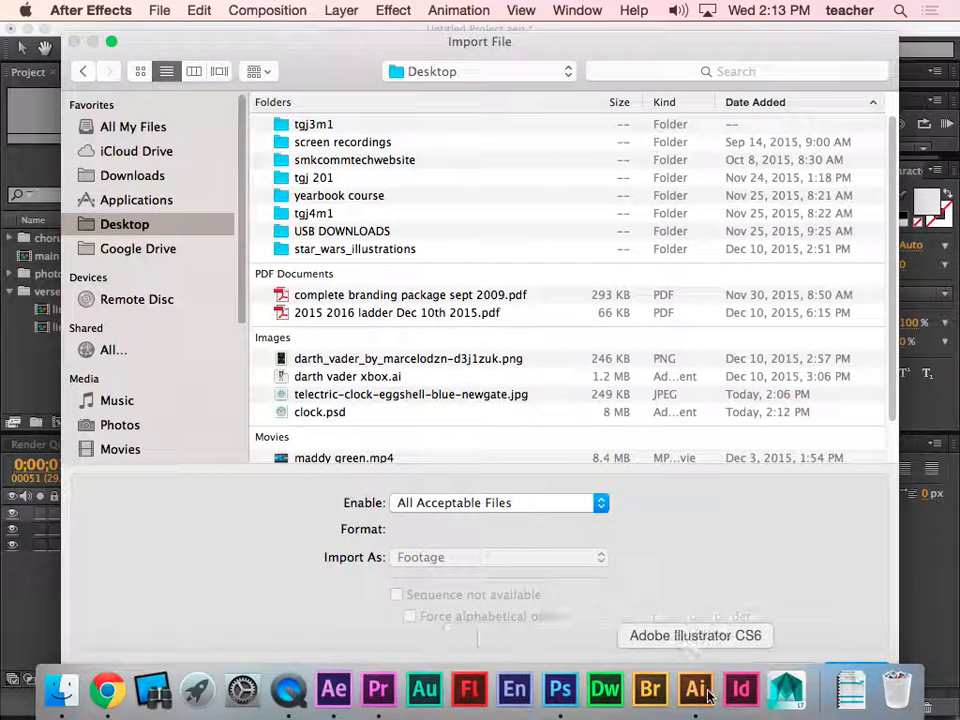
click(560, 690)
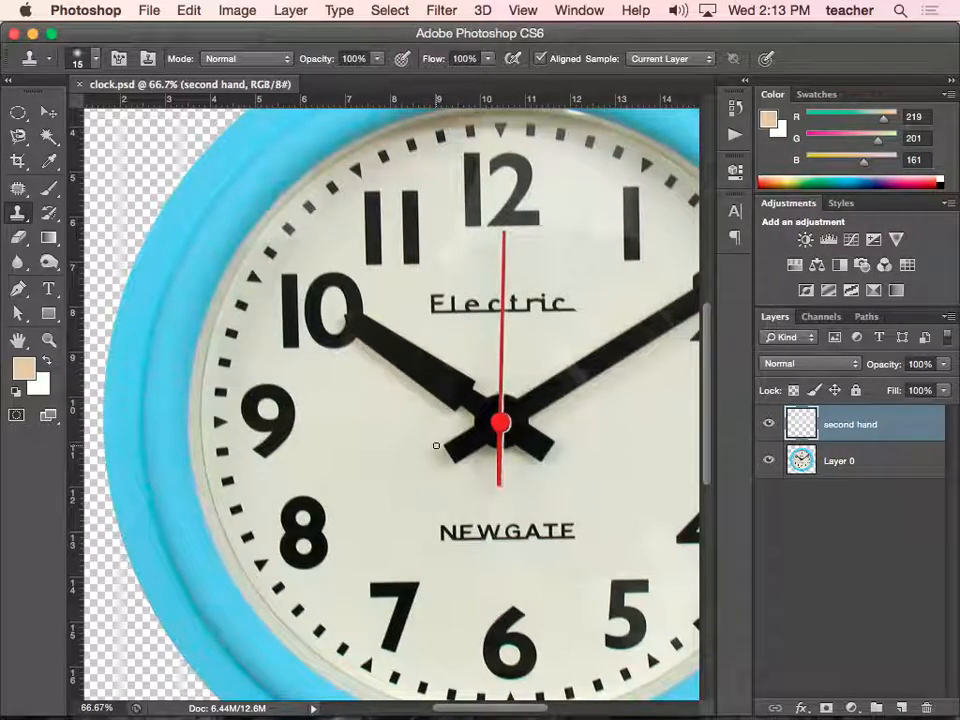
key(super+shift+s)
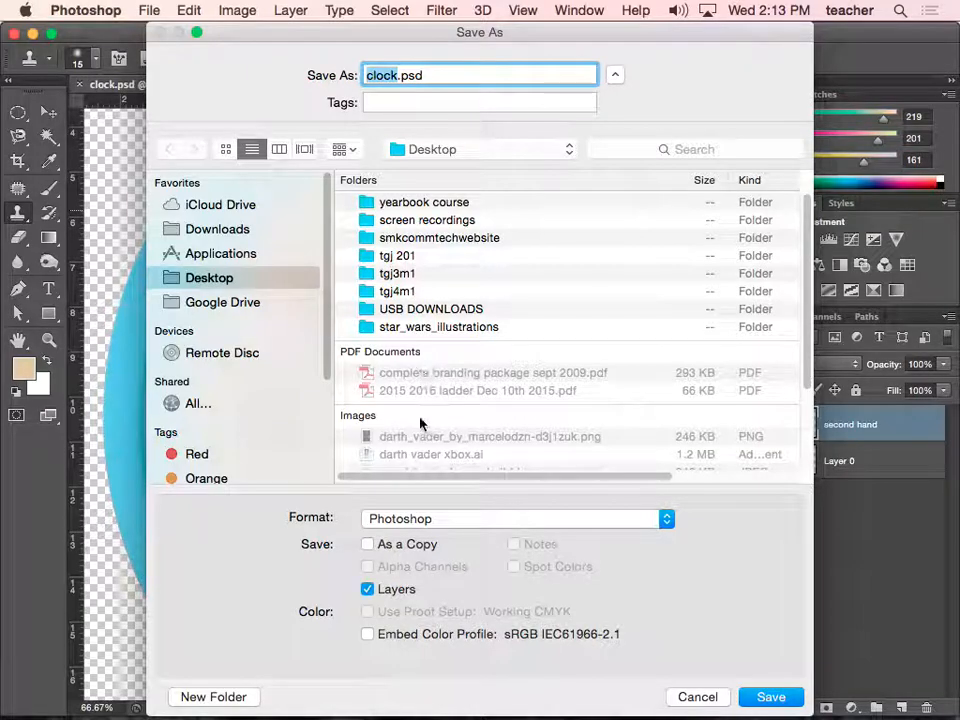
click(700, 697)
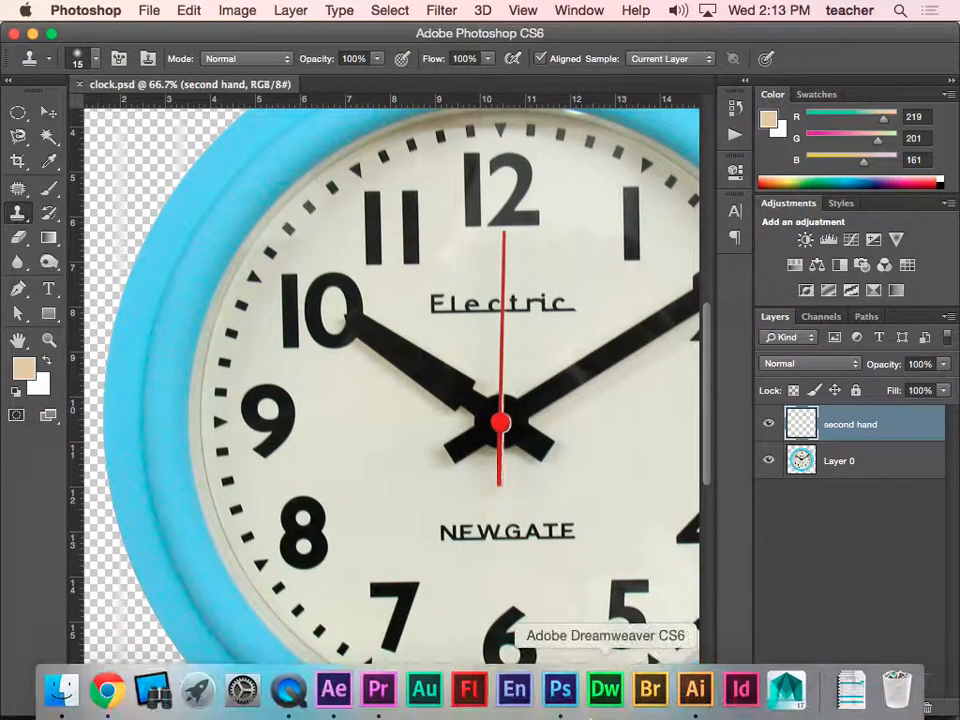
Return to After Effects and import clock.psd from the Desktop as a Composition with Editable Layer Styles
click(334, 690)
scroll(519, 401, down, 2)
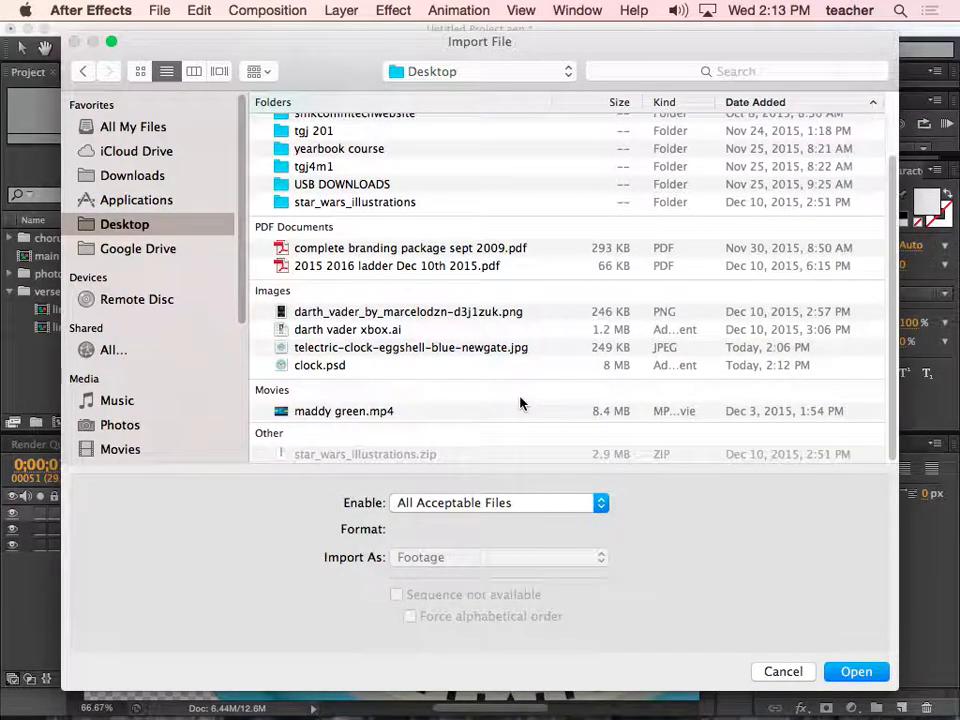
click(323, 366)
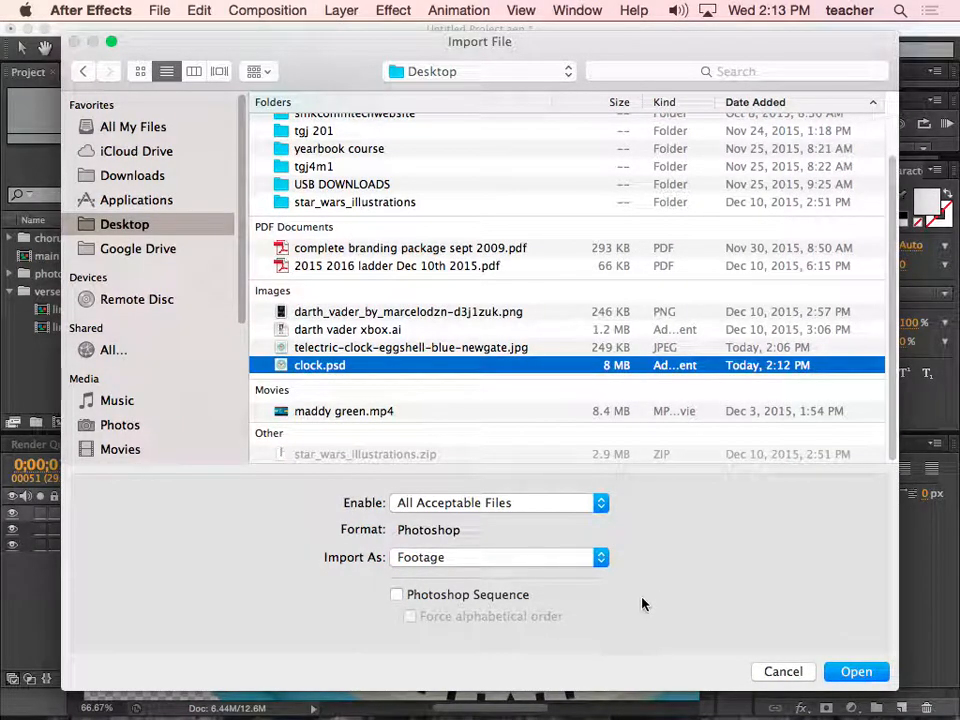
click(450, 558)
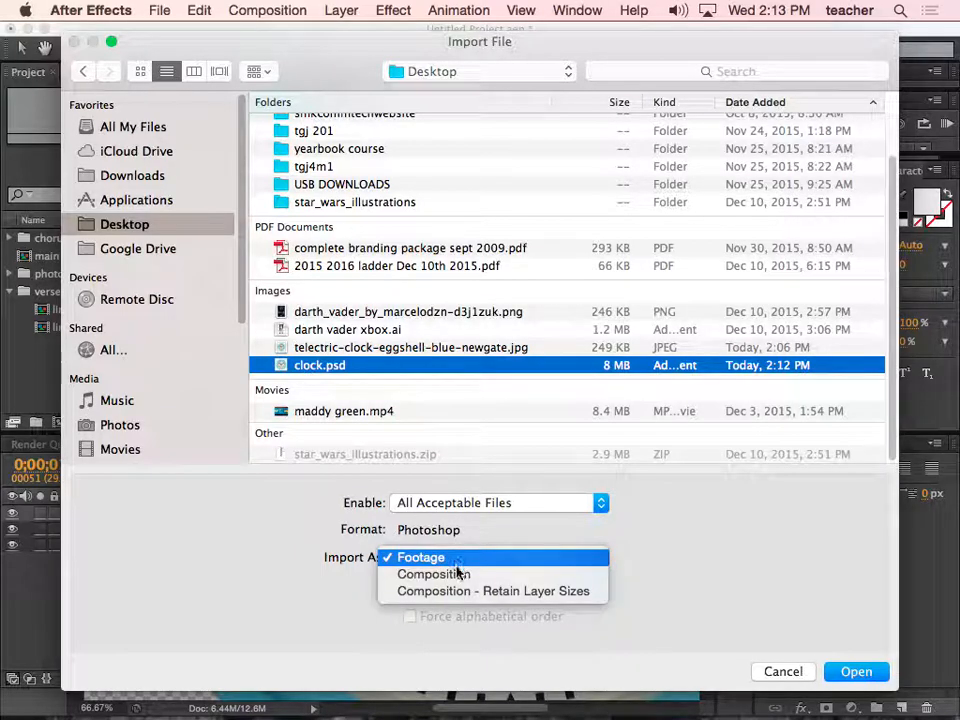
click(458, 576)
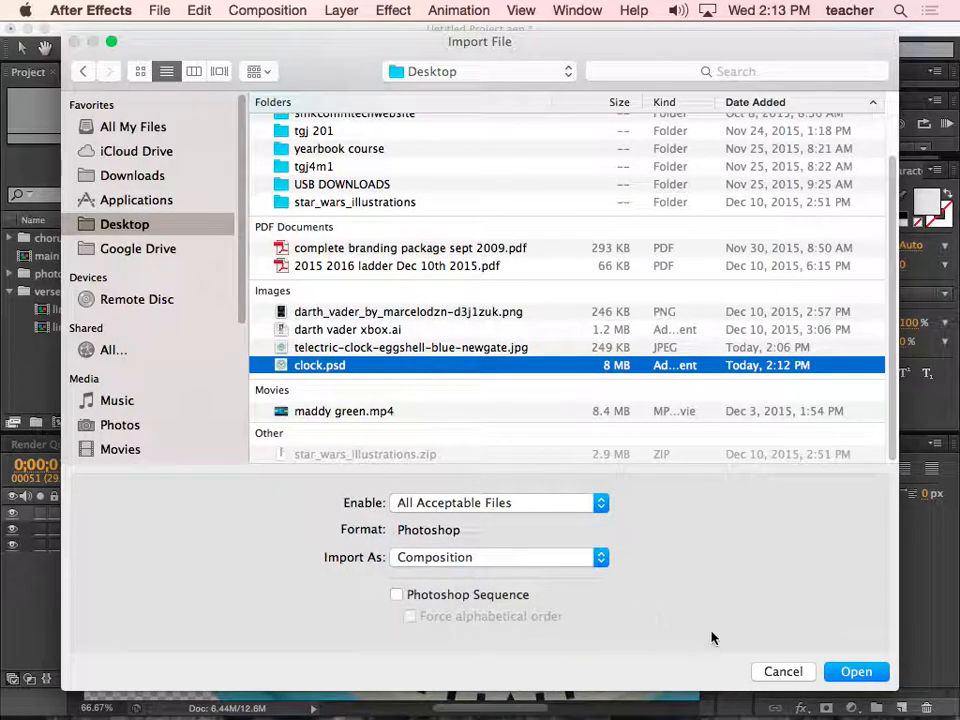
click(841, 673)
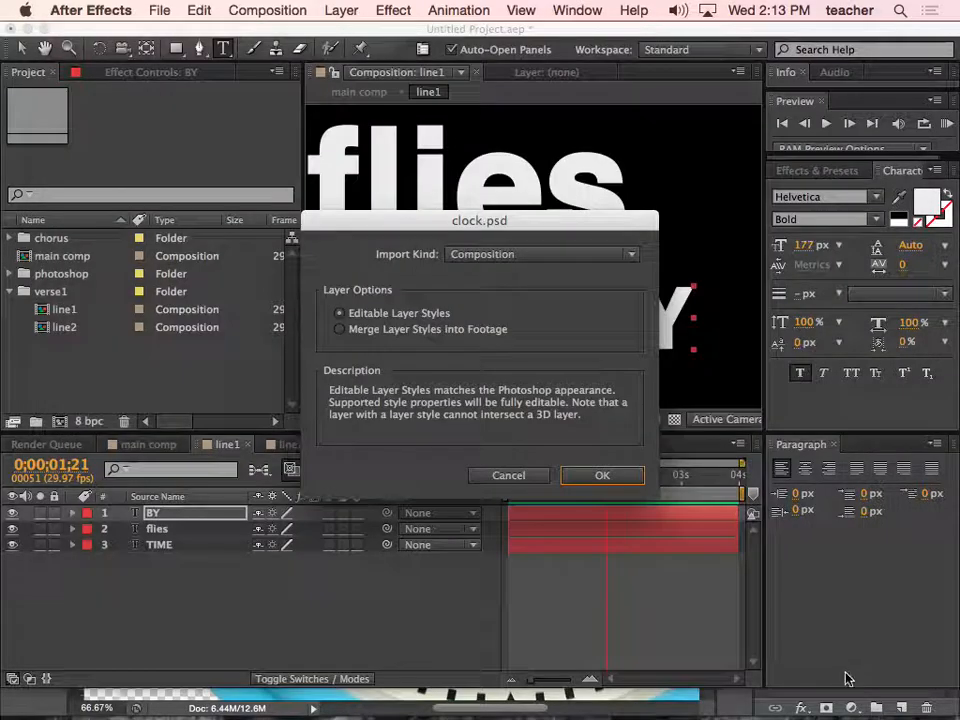
click(538, 257)
click(538, 257)
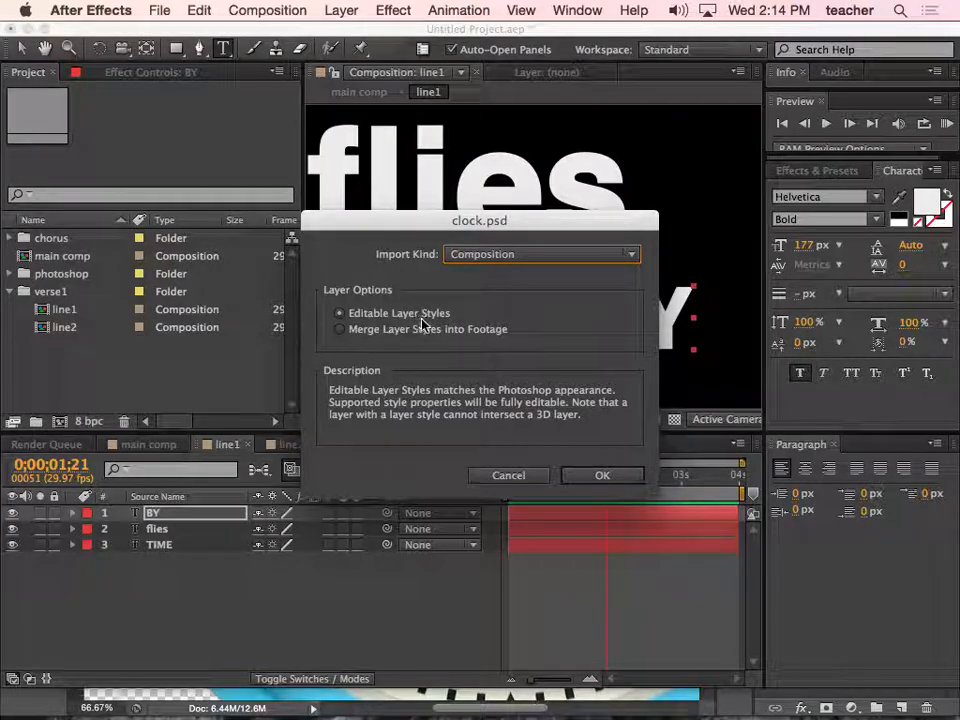
click(595, 478)
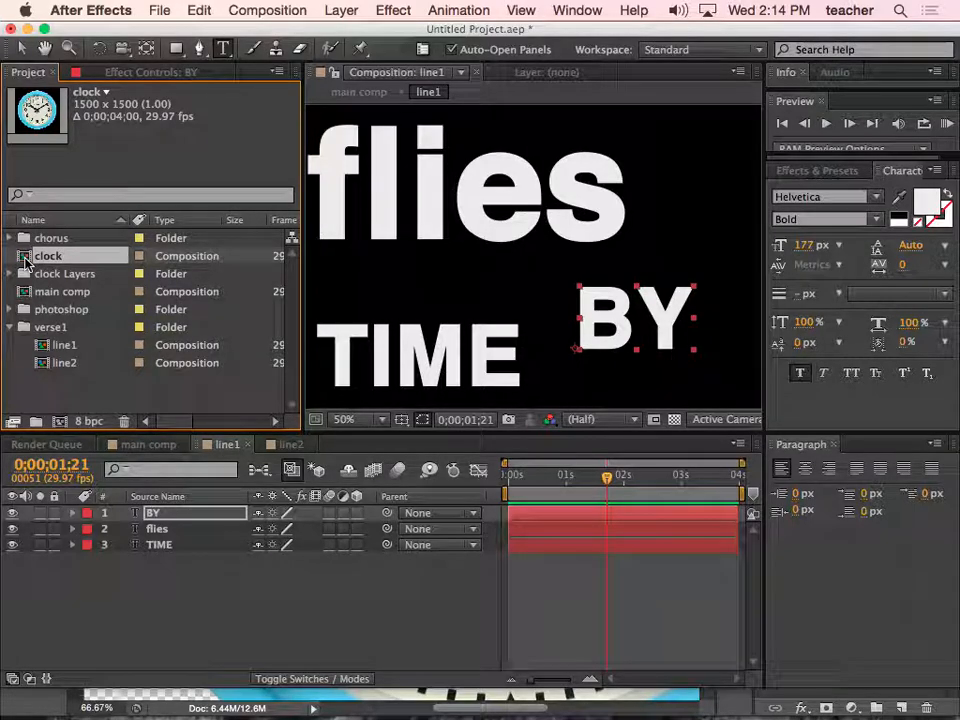
Expand the clock Layers folder, open the clock composition and reveal the second hand layer's Transform properties
click(11, 274)
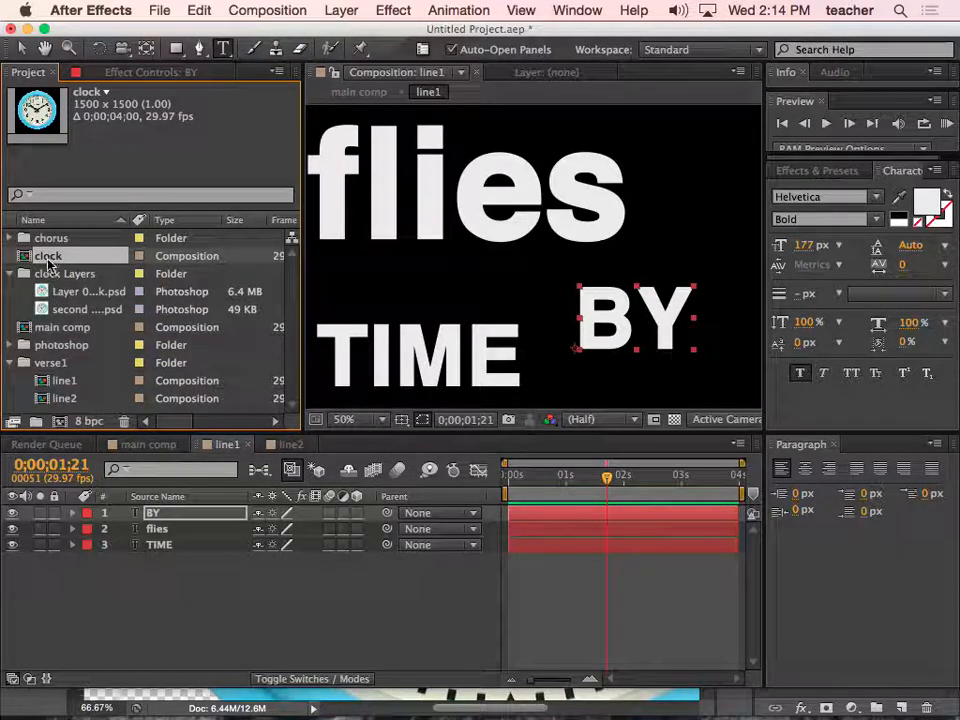
double_click(30, 259)
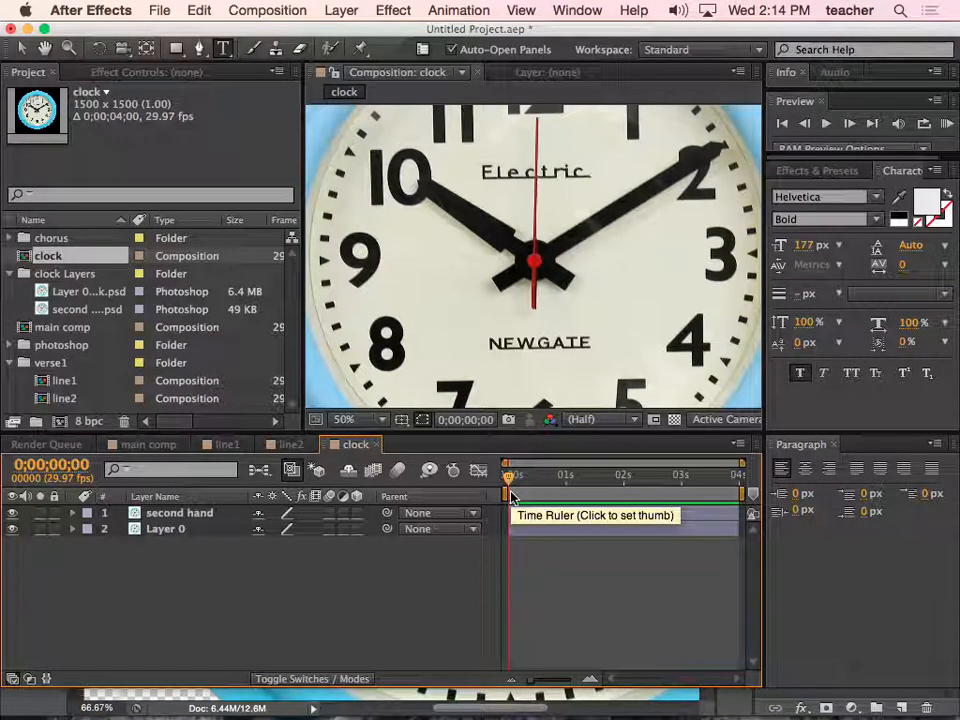
click(165, 512)
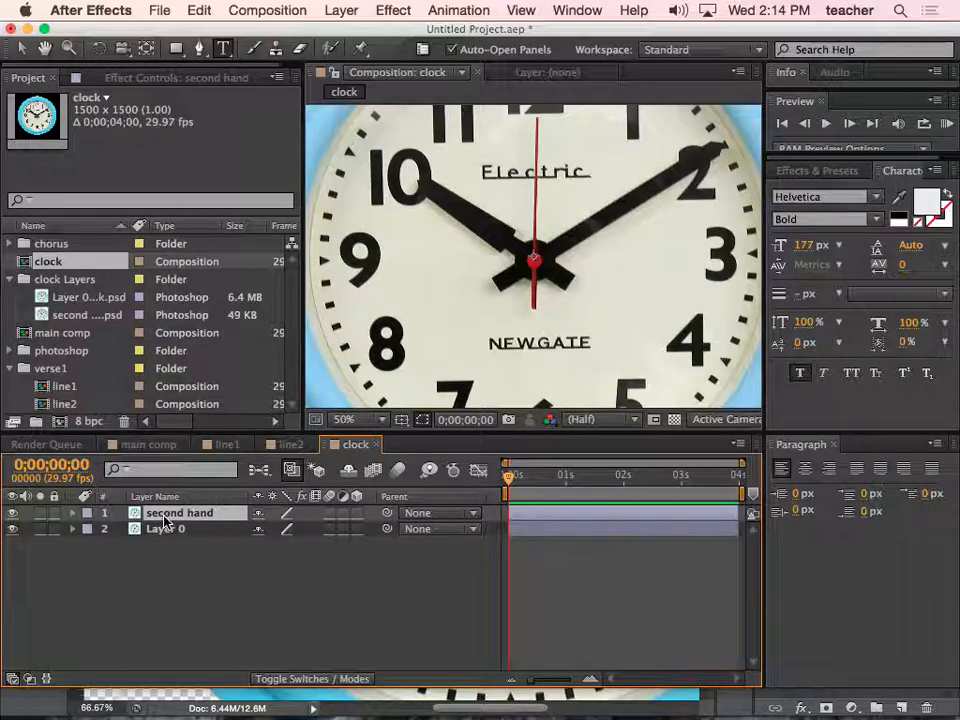
click(72, 513)
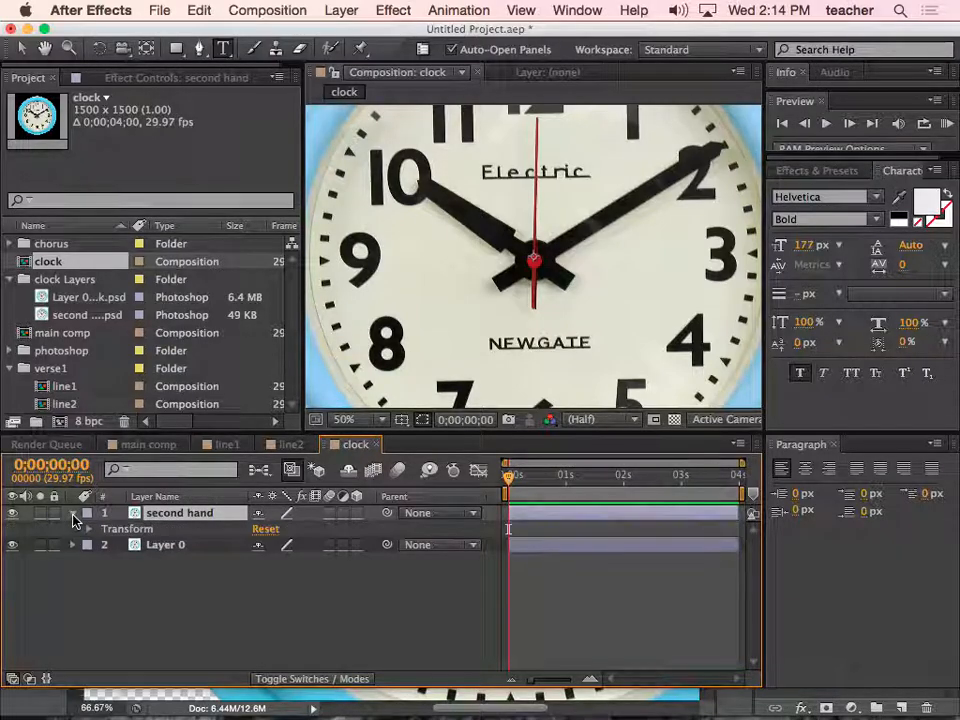
click(90, 529)
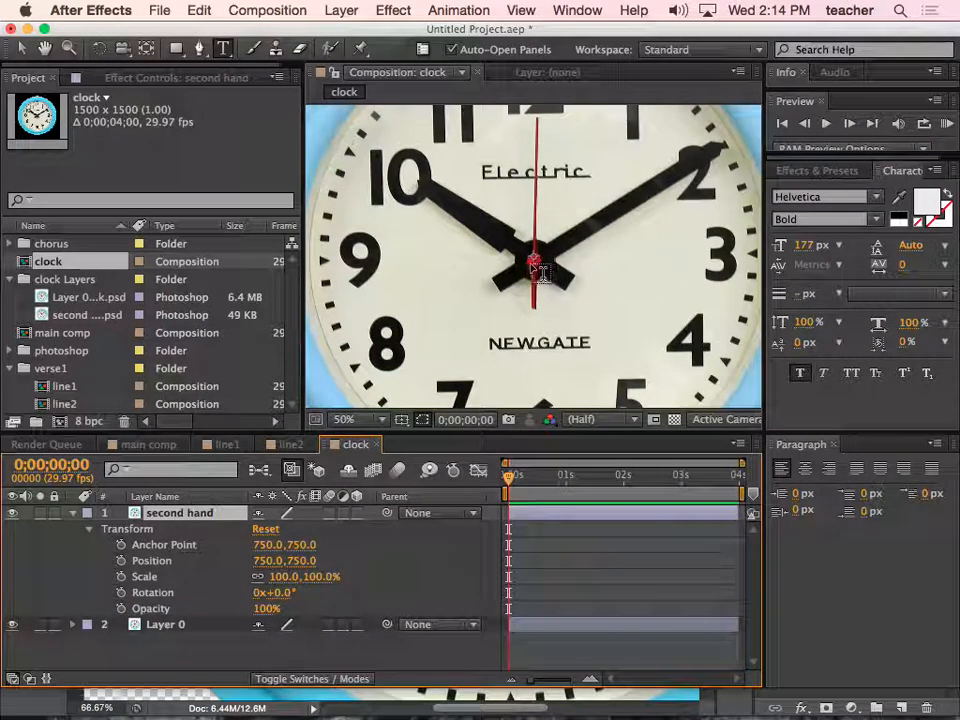
Keyframe the second hand's Rotation at 0;00;00;00, and set it to 35° at 0;00;01;01
click(121, 593)
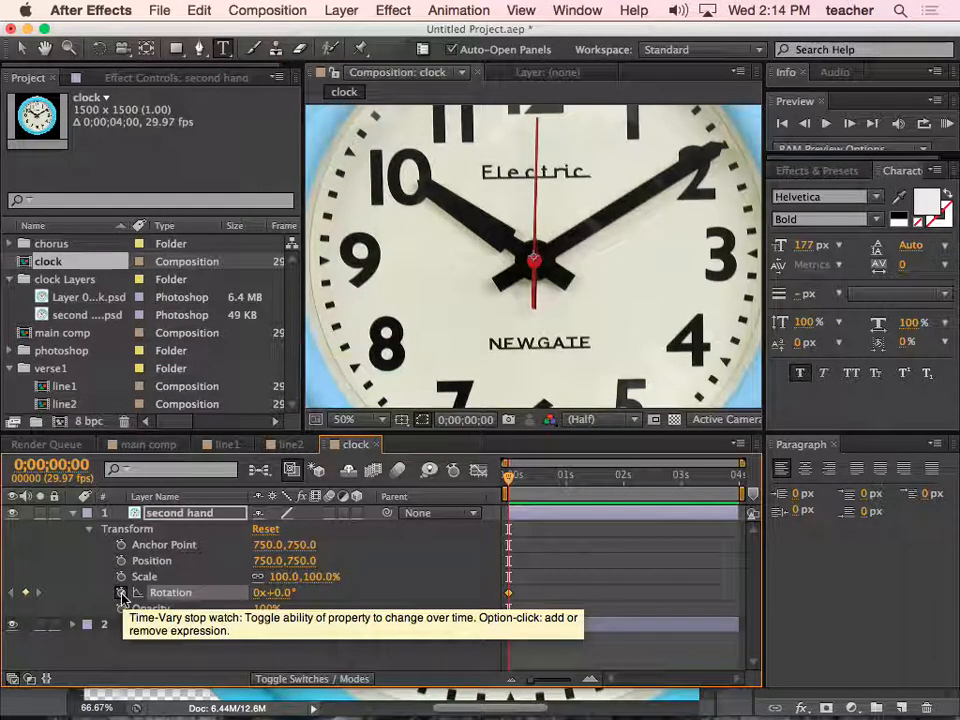
drag(509, 479, 568, 478)
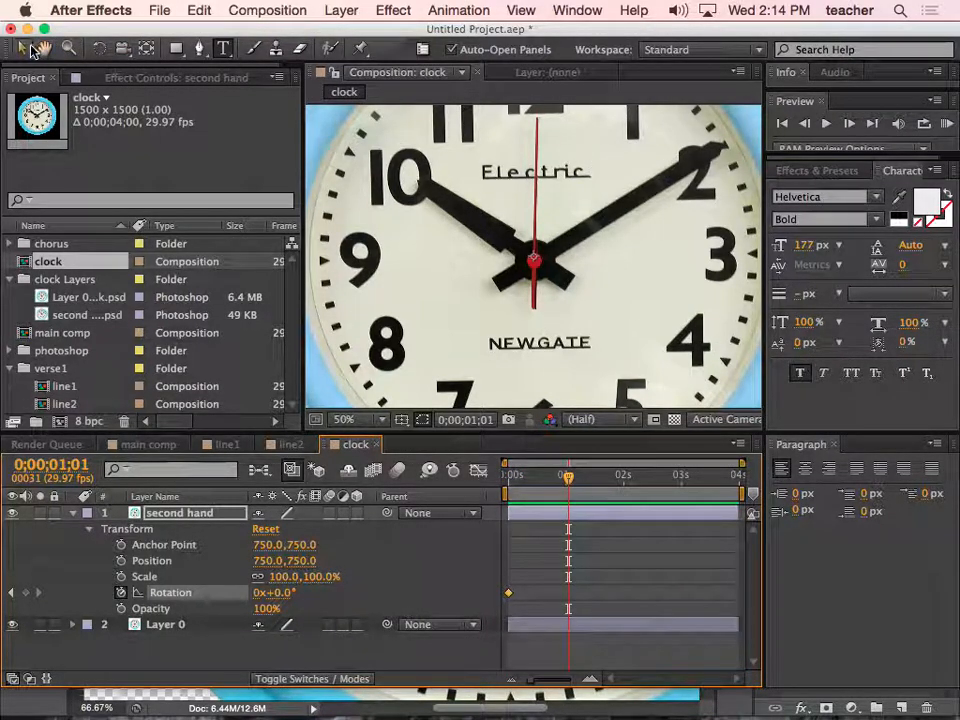
click(21, 48)
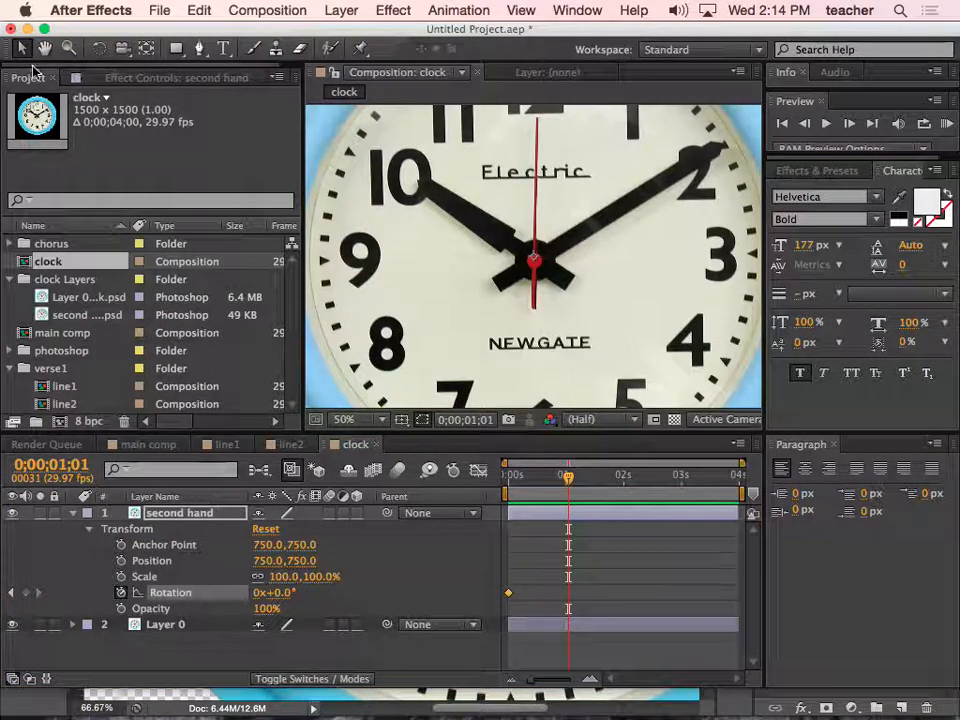
click(537, 243)
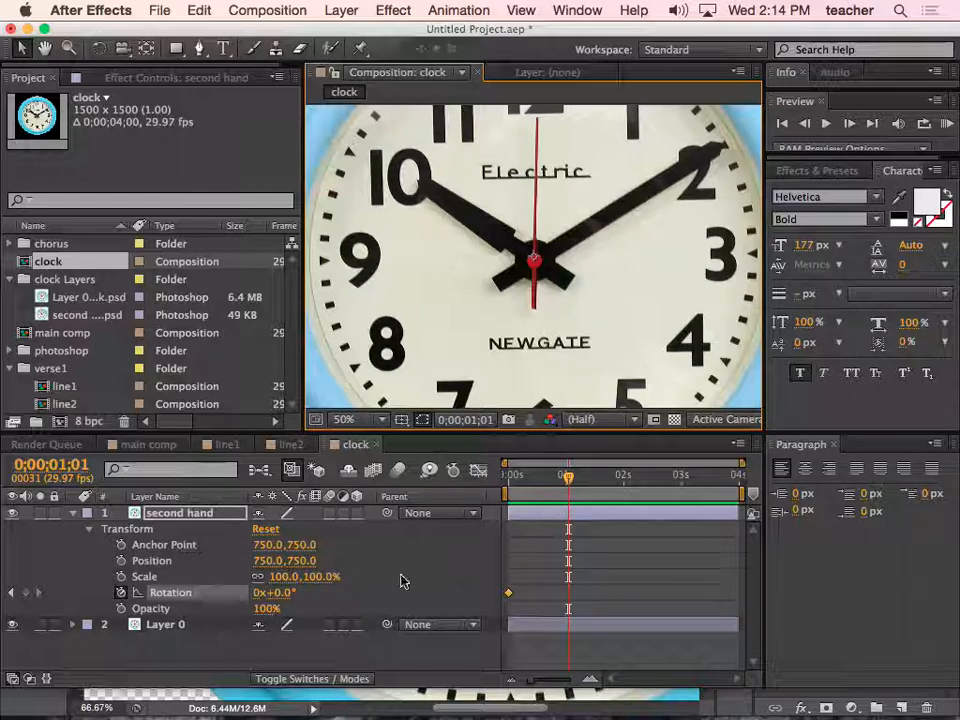
drag(280, 593, 321, 594)
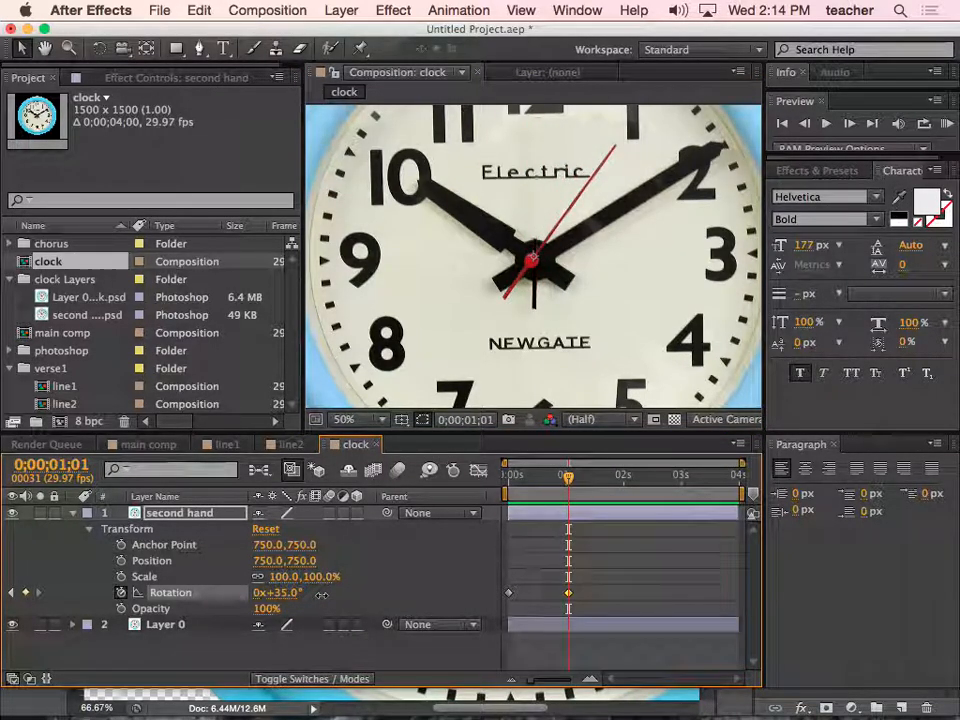
Add Rotation keyframes to the second hand of 60° at 0;00;02;00 and 89° at 0;00;03;00
drag(570, 497, 617, 510)
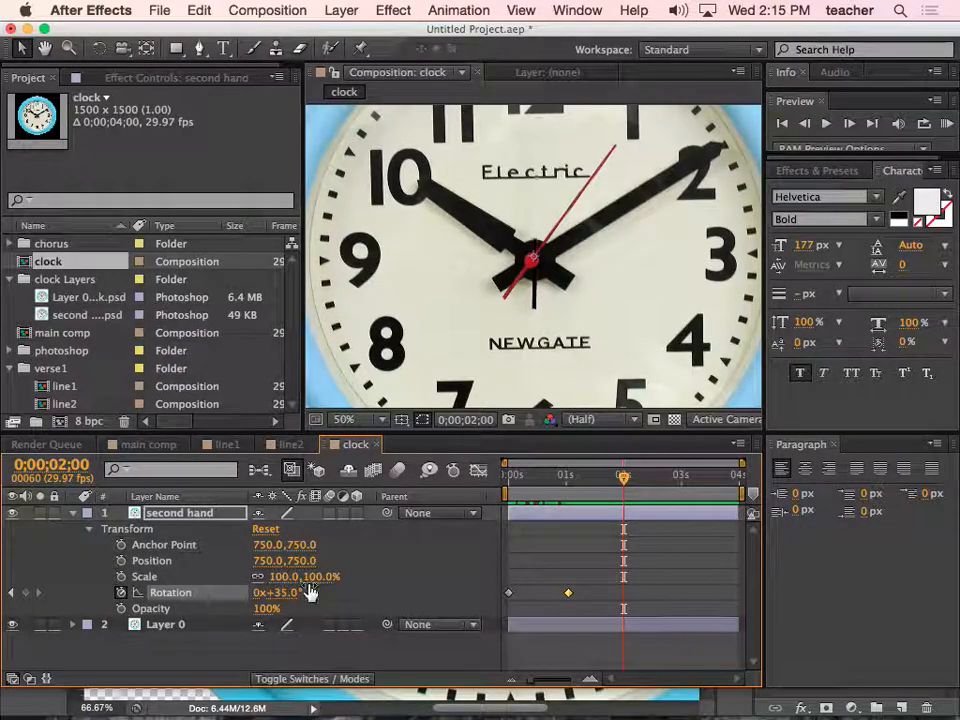
drag(285, 597, 311, 598)
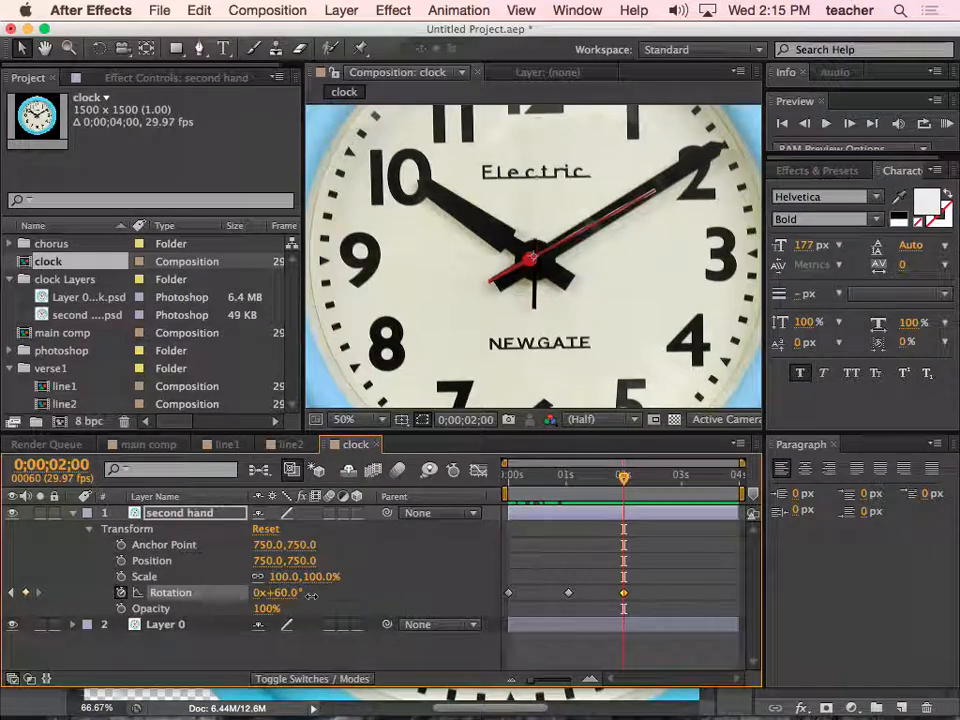
drag(622, 484, 684, 480)
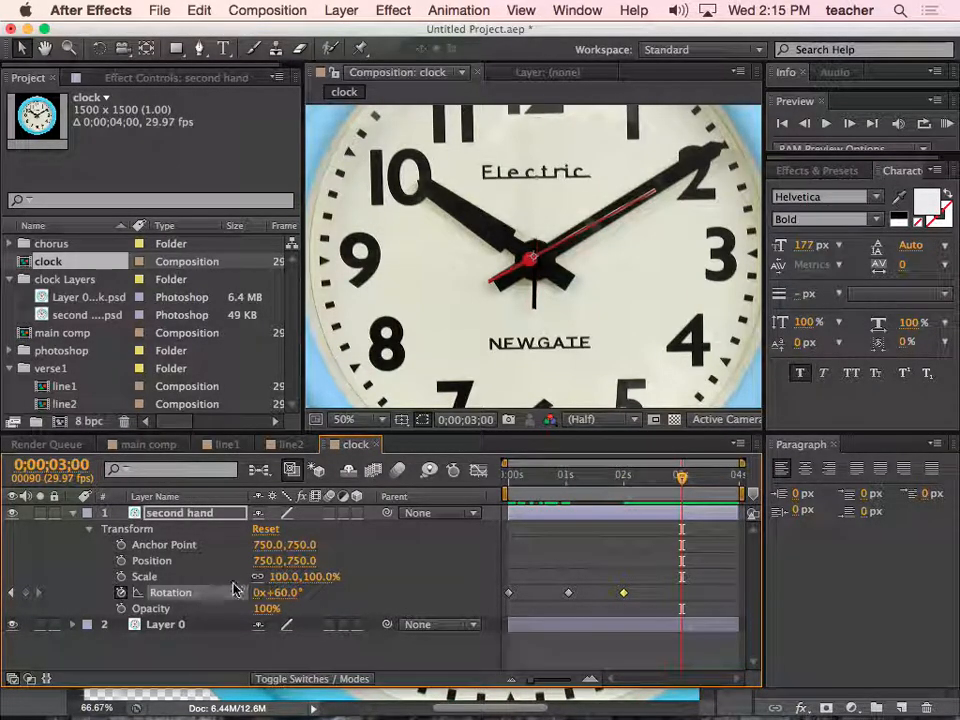
drag(283, 597, 313, 594)
Move the 35°, 60° and 89° Rotation keyframes earlier, packing the first three closely together within the first second
drag(681, 480, 649, 514)
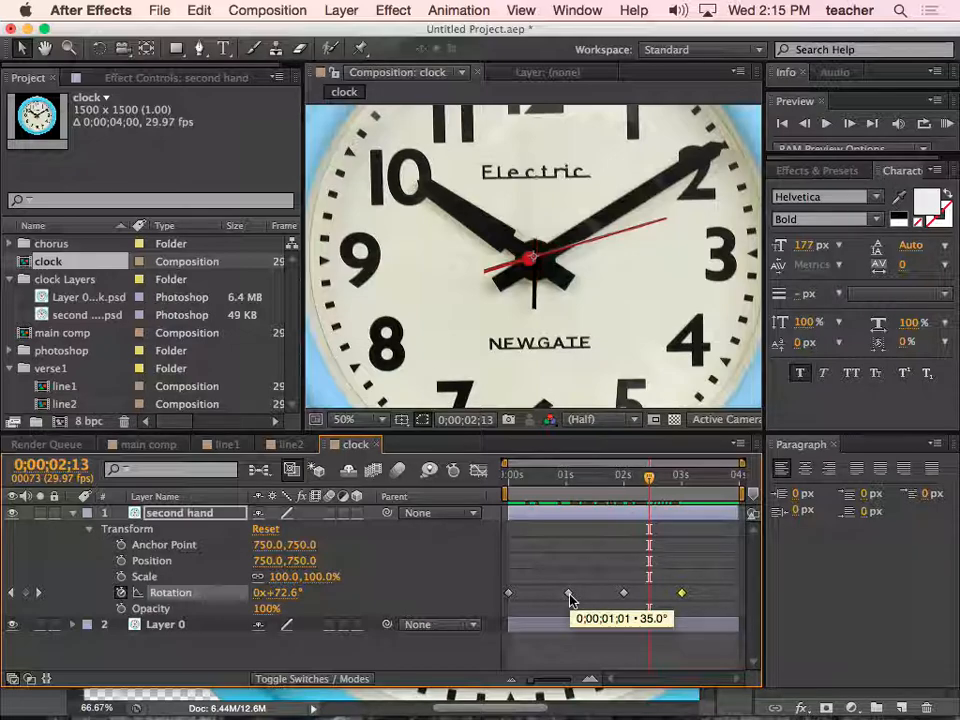
click(681, 593)
shift+click(625, 593)
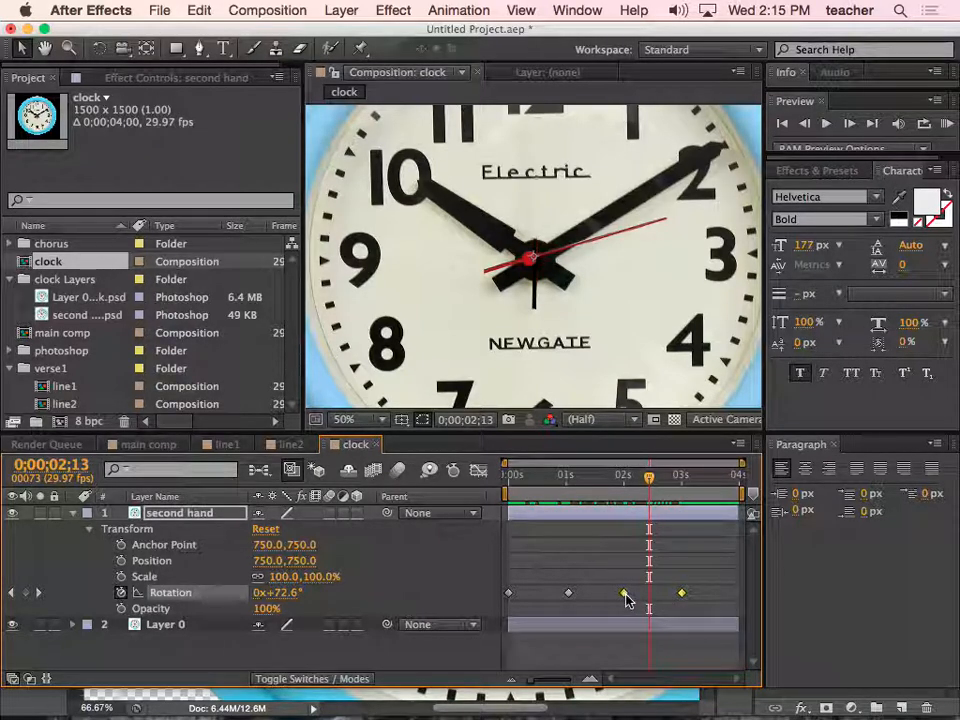
drag(684, 598, 636, 600)
click(593, 598)
click(581, 595)
shift+click(637, 596)
drag(632, 598, 600, 600)
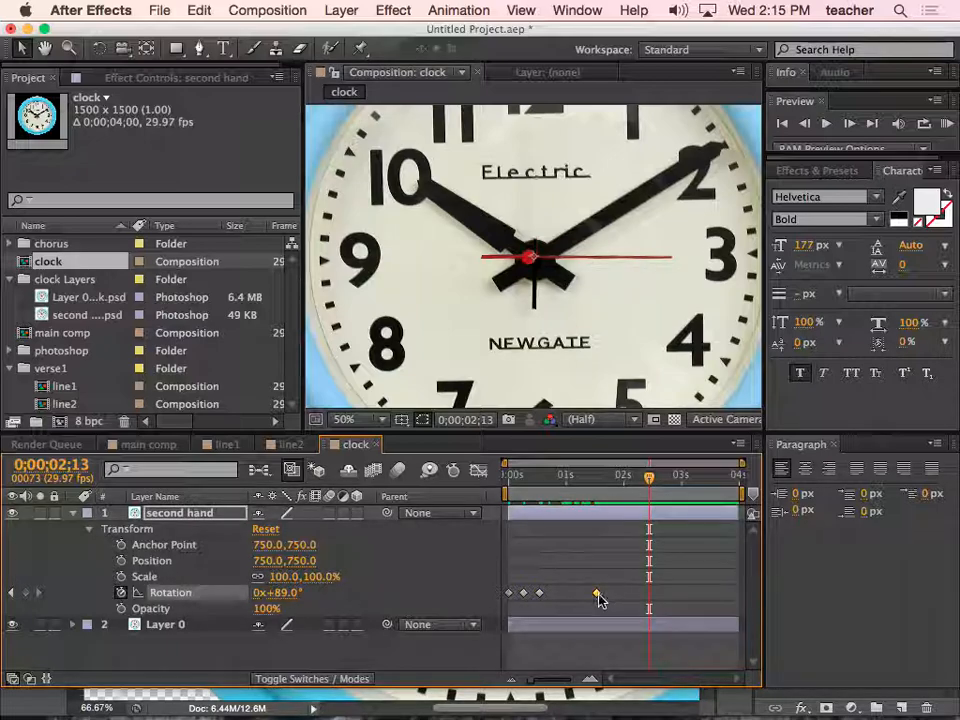
Move the 89° Rotation keyframe earlier to just before the 1-second mark, near the other keyframes
double_click(597, 595)
click(499, 413)
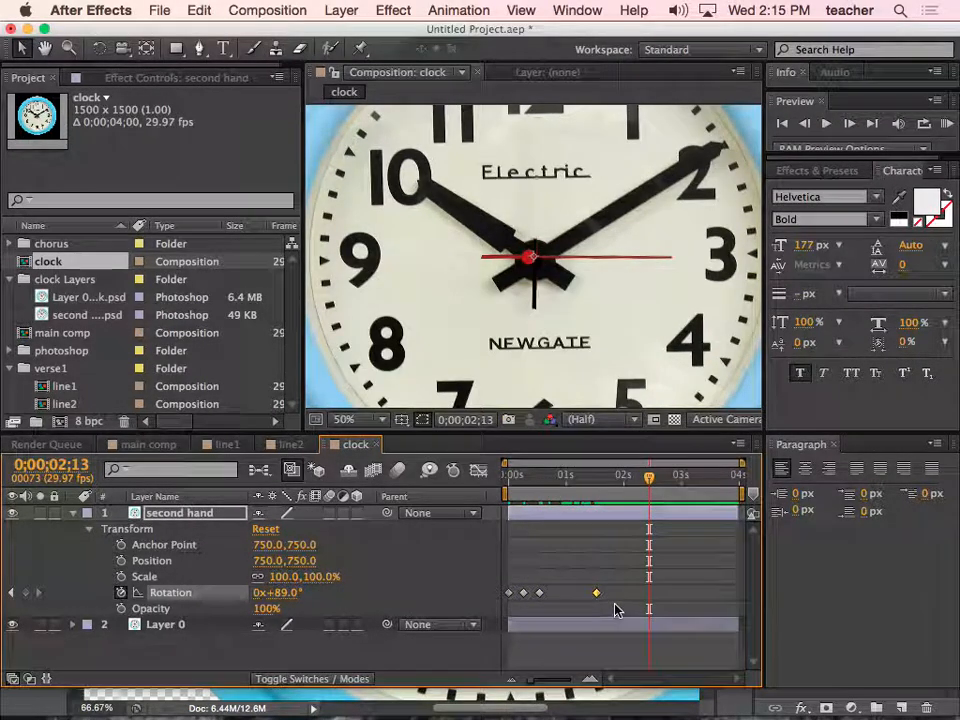
drag(596, 595, 582, 598)
click(560, 598)
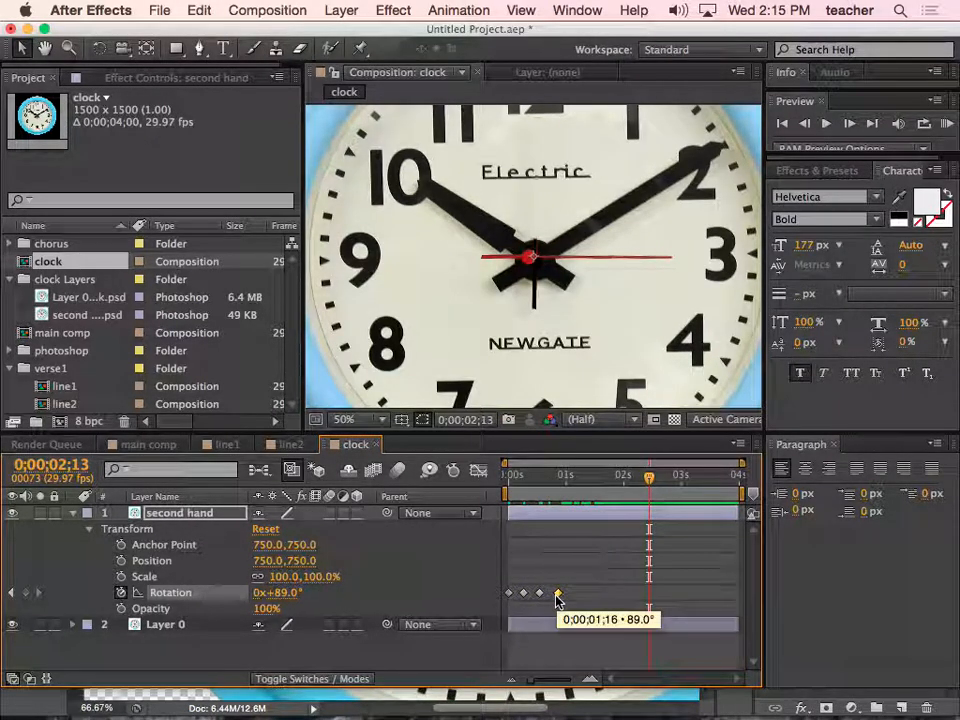
Scrub through the first second of the clock composition to preview the second hand's ticking rotation
drag(649, 476, 512, 497)
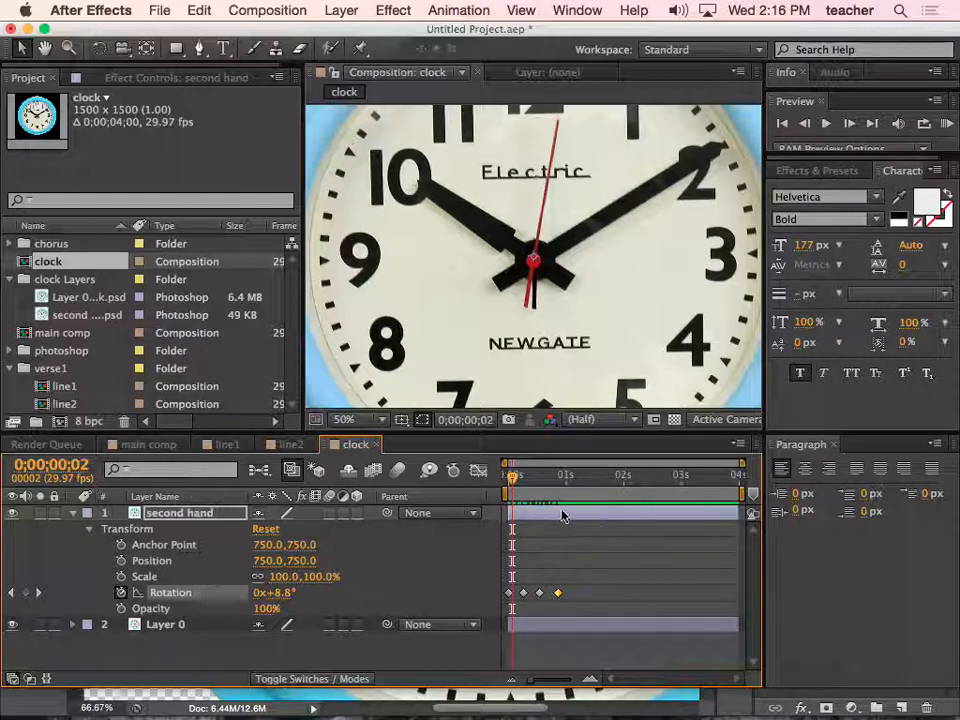
drag(514, 476, 583, 493)
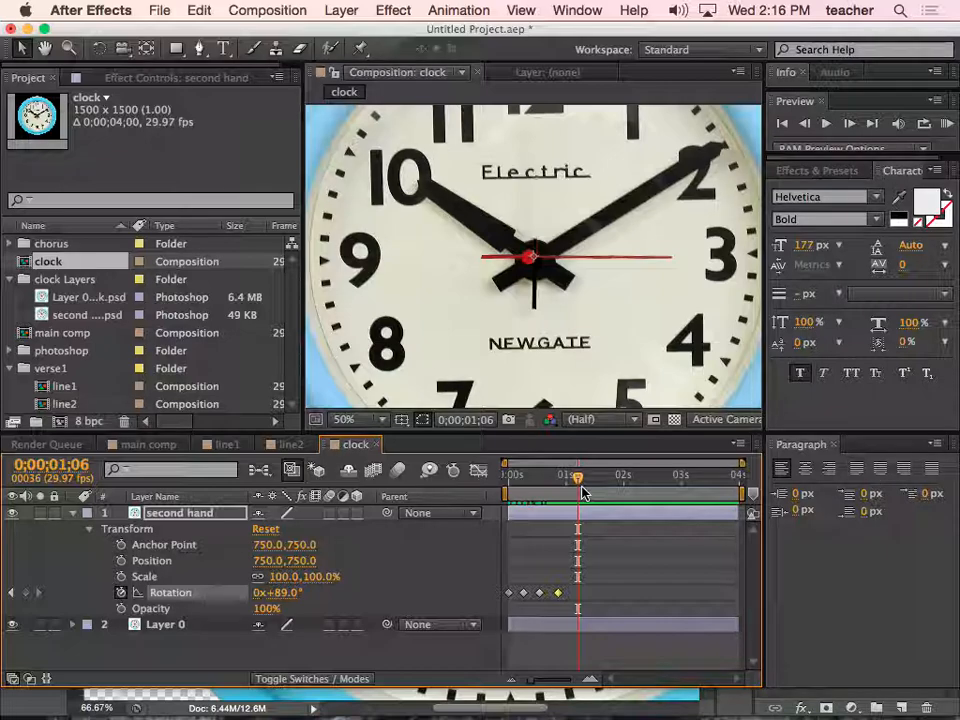
Switch to Illustrator and create a new document with the Video and Film profile and the DVCPRO HD 1080 size
mouse_move(561, 705)
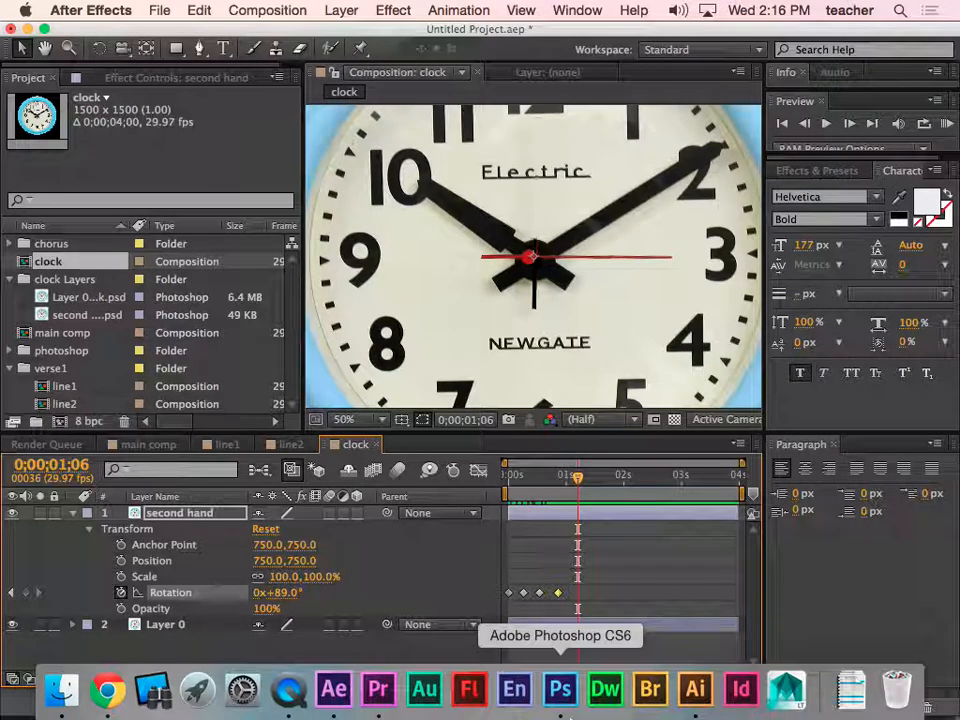
click(694, 692)
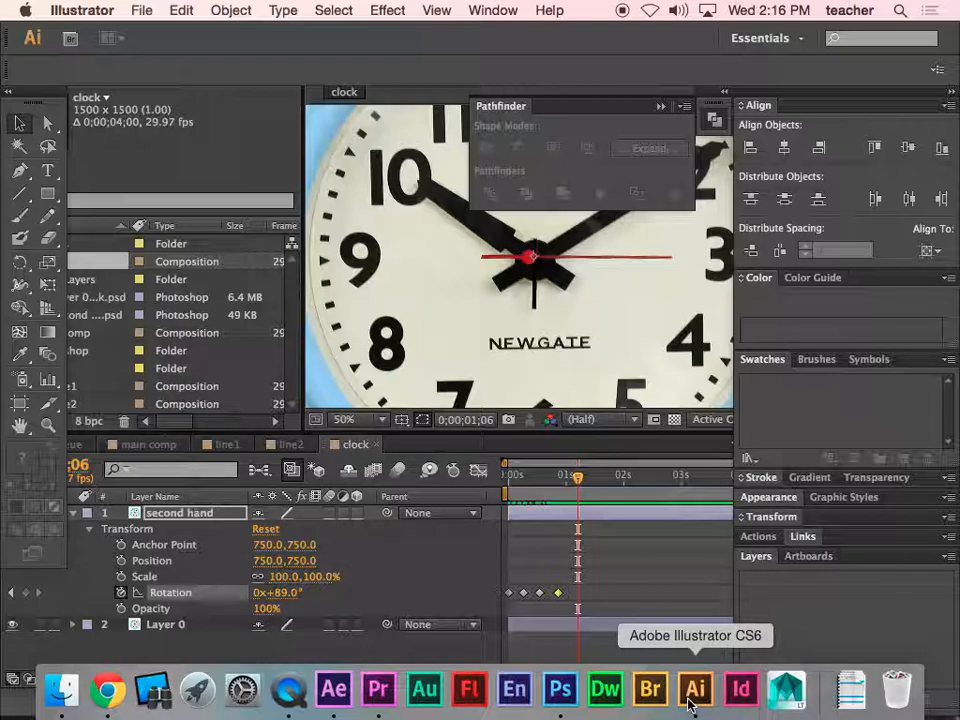
click(141, 10)
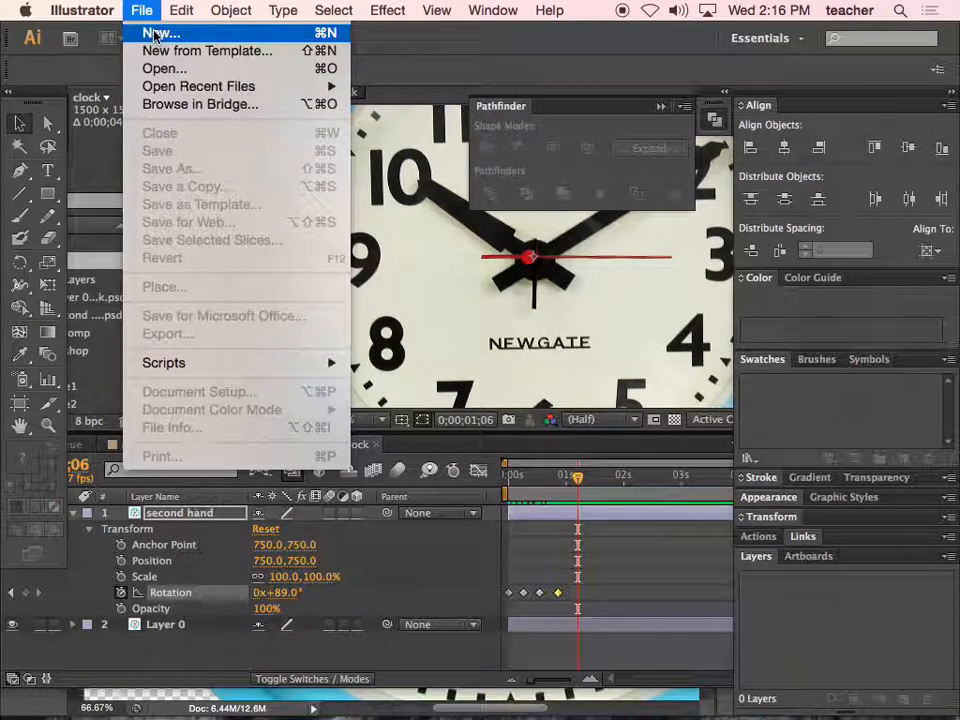
click(155, 35)
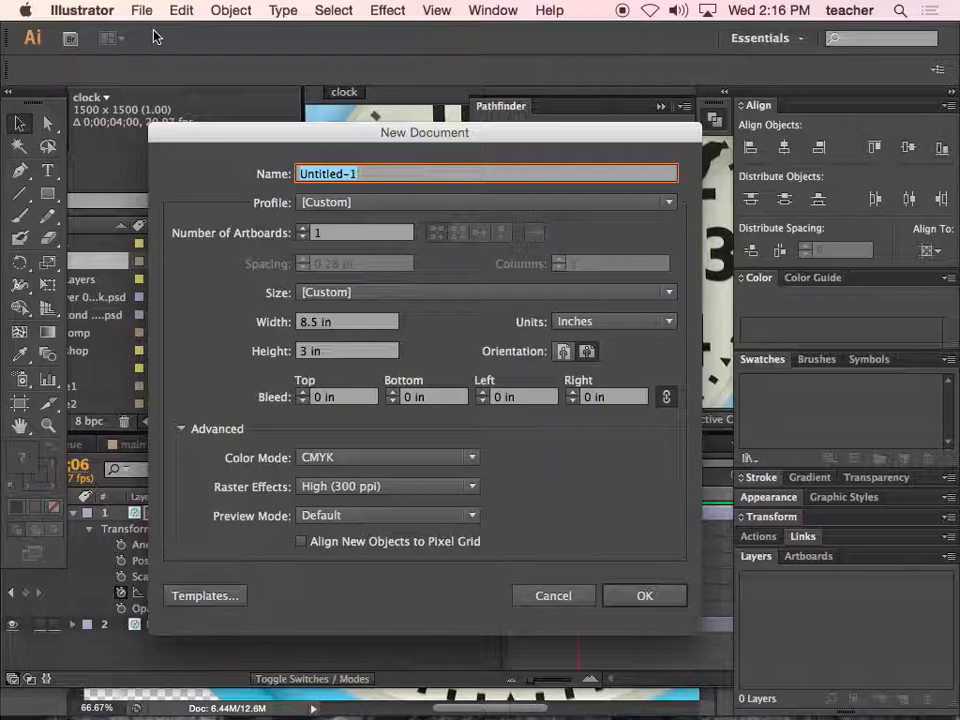
click(405, 203)
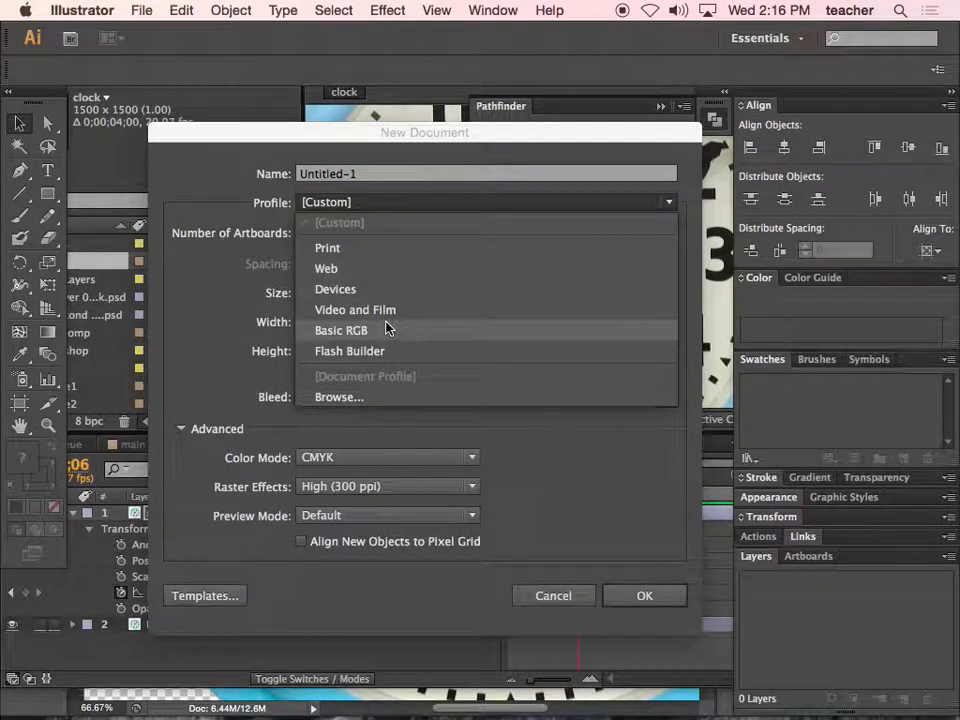
click(388, 312)
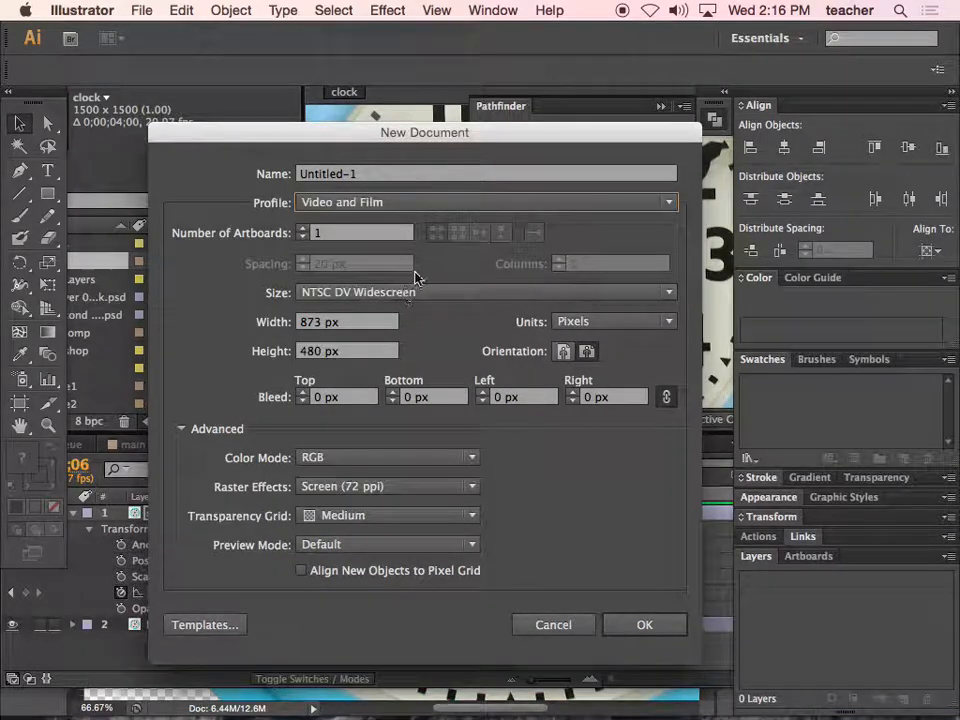
click(415, 292)
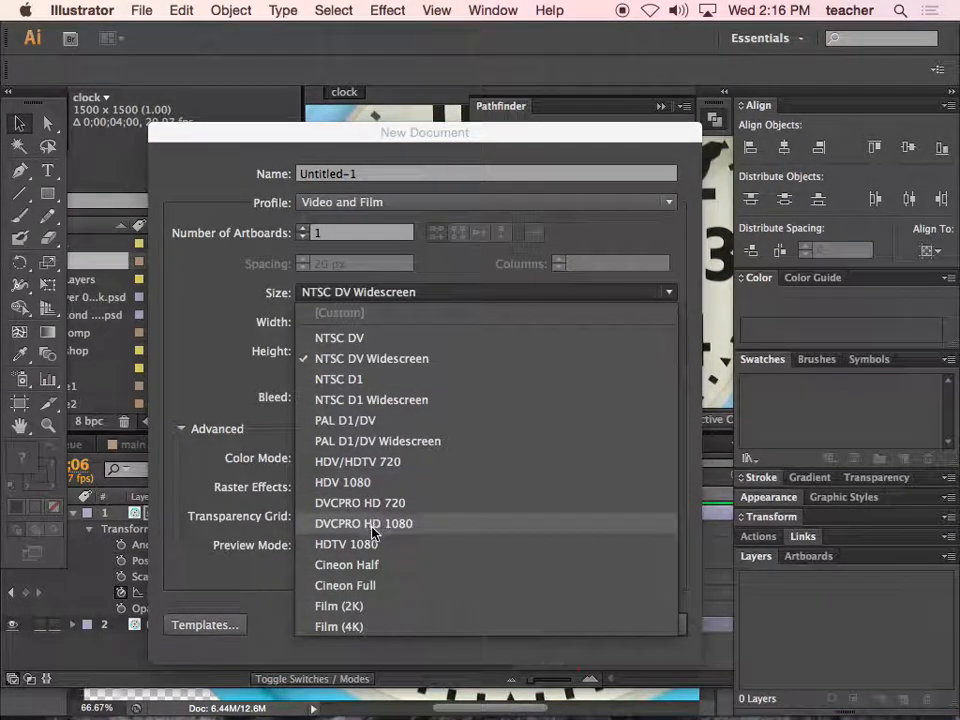
click(350, 523)
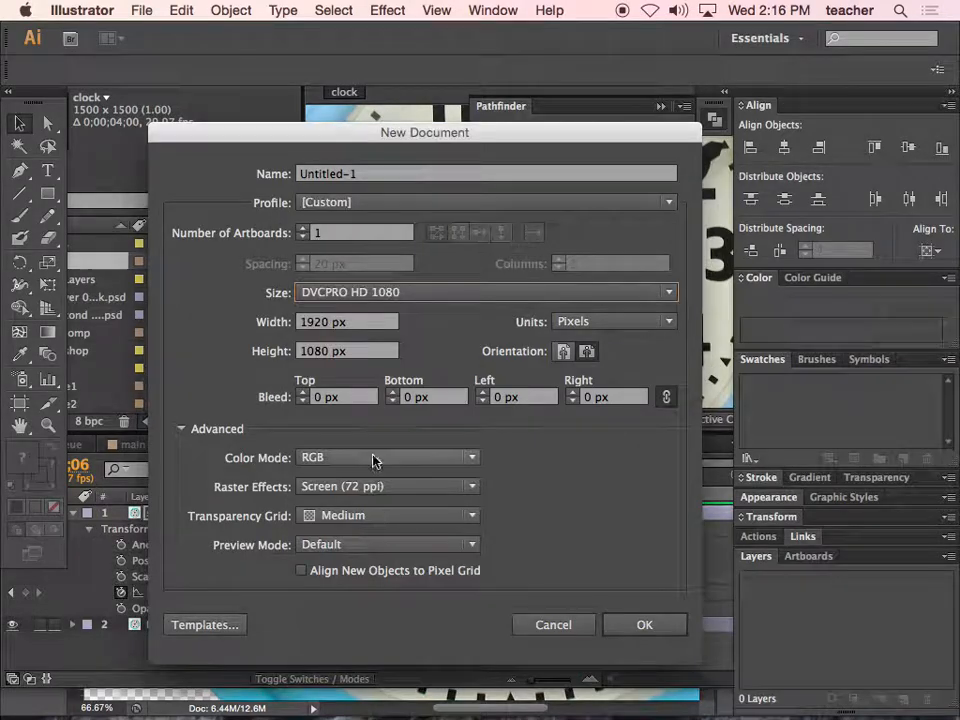
click(634, 624)
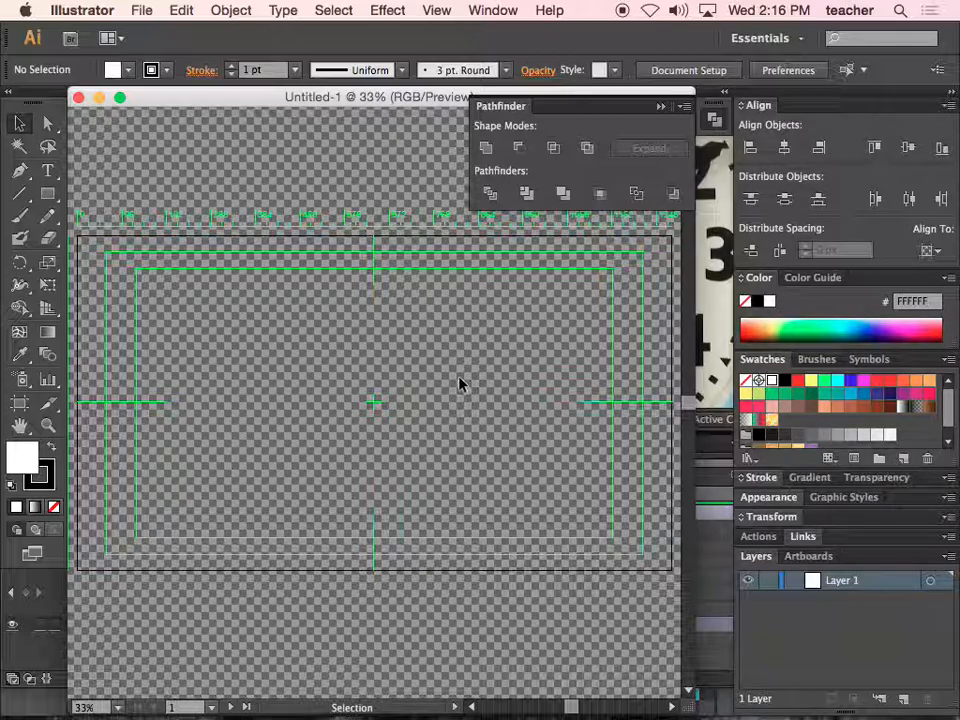
Draw a white circle with the Ellipse tool and move it near the centre of the artboard
click(47, 193)
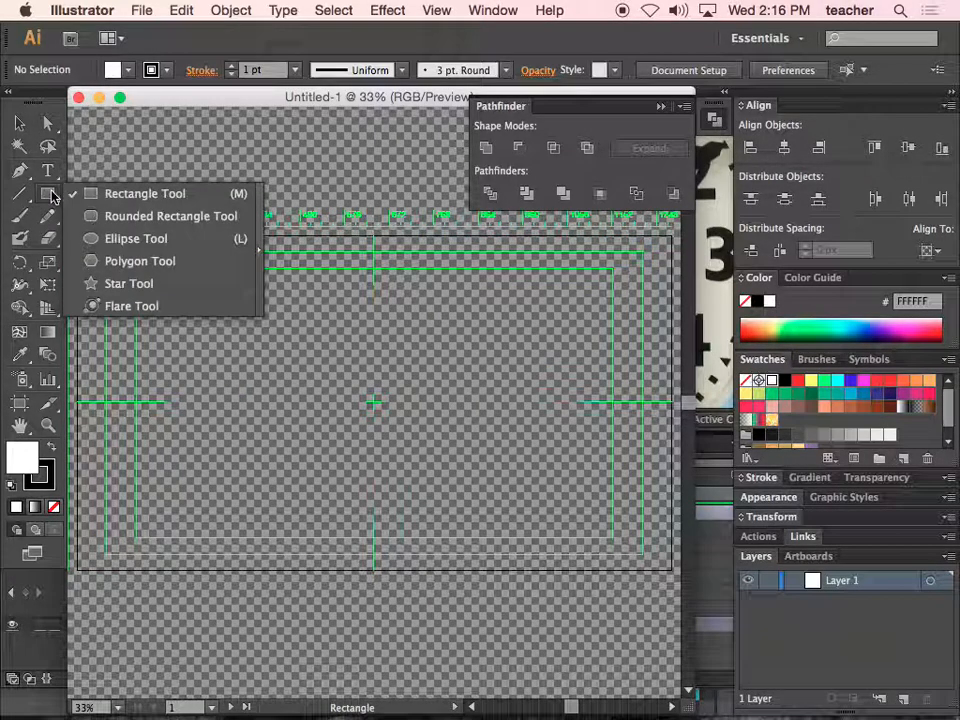
click(128, 238)
mouse_move(250, 322)
mouse_down()
mouse_move(452, 521)
mouse_move(440, 519)
mouse_up()
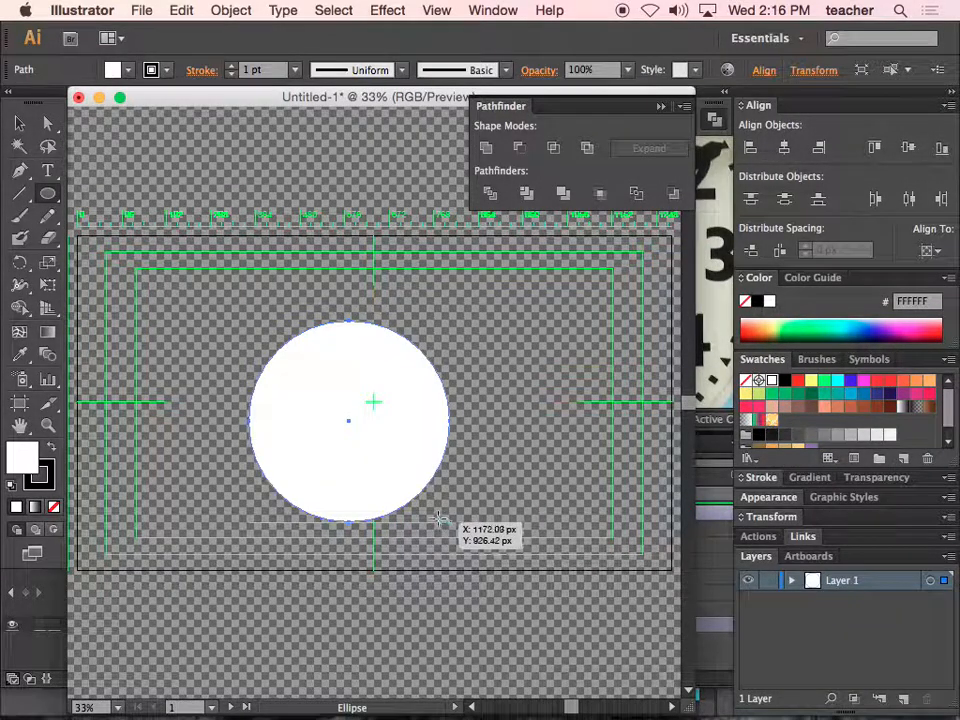
click(19, 122)
drag(364, 370, 368, 355)
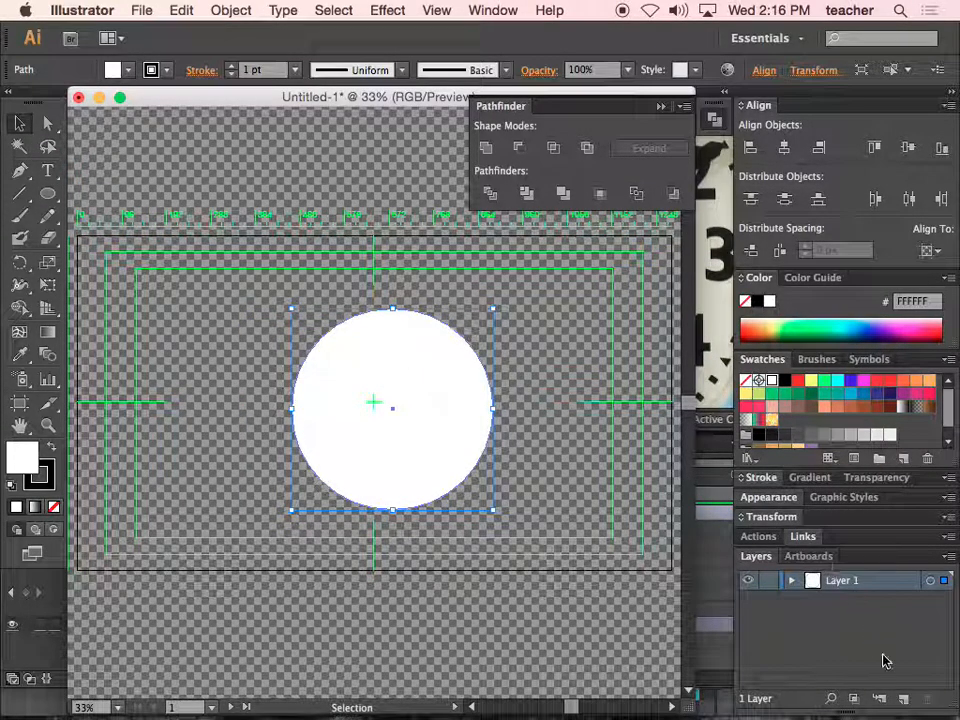
Add a new layer above the circle's layer and draw a five-pointed star on it, up and left of the circle
click(904, 700)
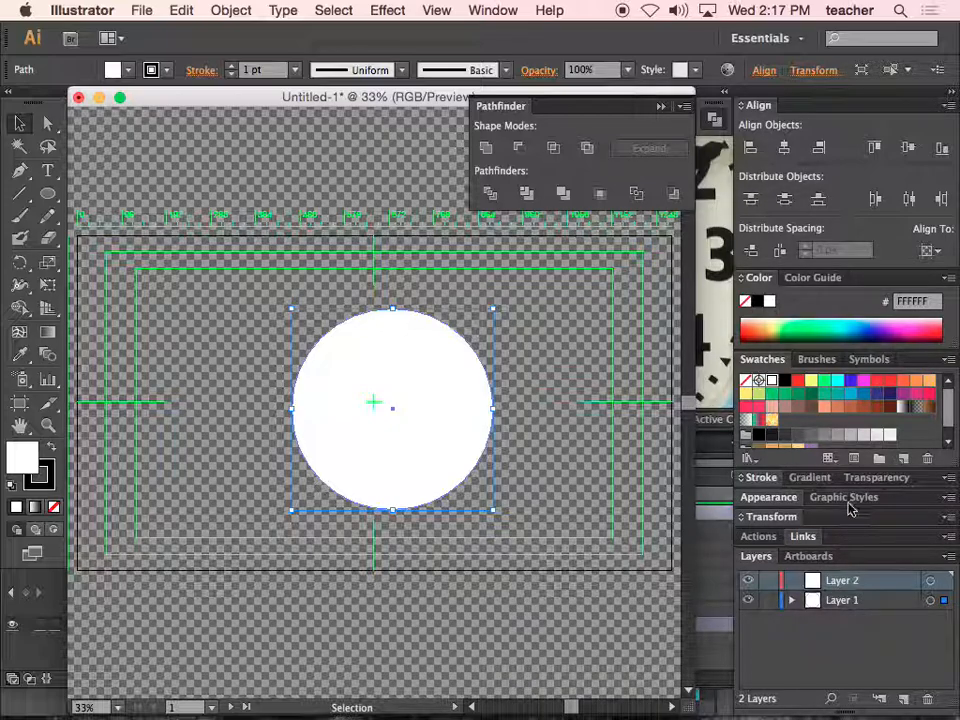
click(863, 383)
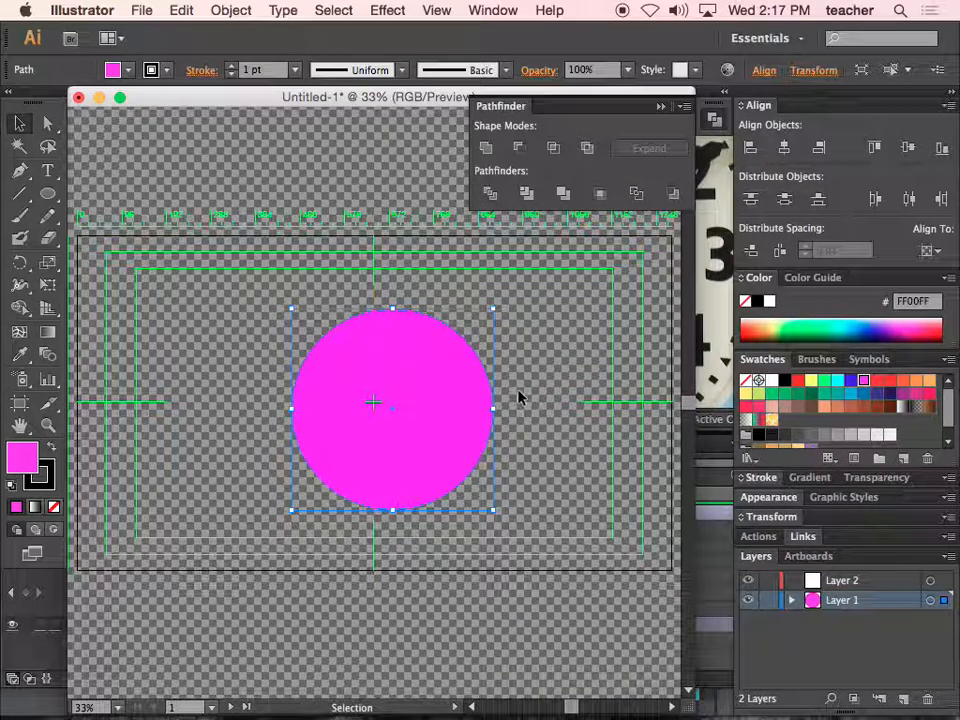
key(super+z)
click(852, 580)
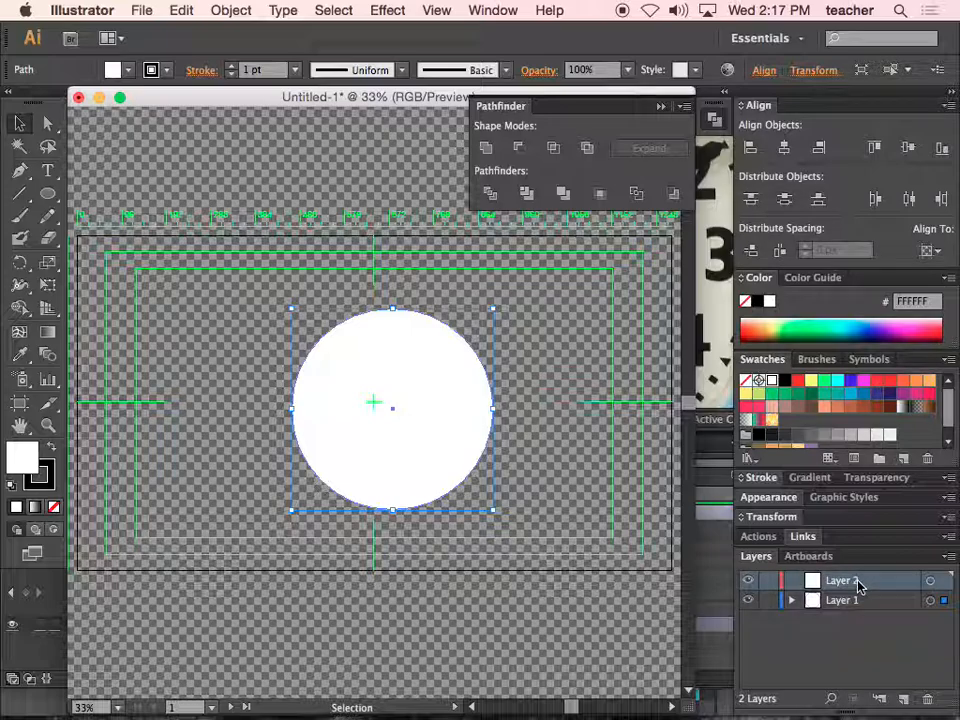
drag(47, 193, 105, 283)
mouse_move(222, 317)
mouse_down()
mouse_move(255, 322)
mouse_move(295, 388)
mouse_up()
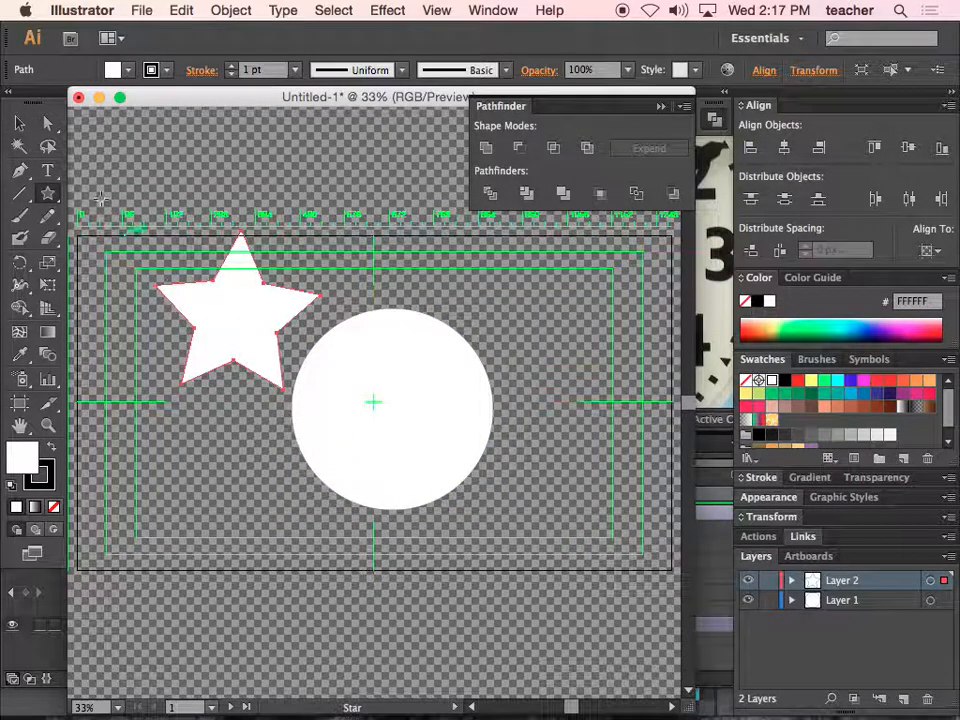
Fill the star with yellow (FFFF00) and move it to overlap the circle's upper-left part
click(24, 125)
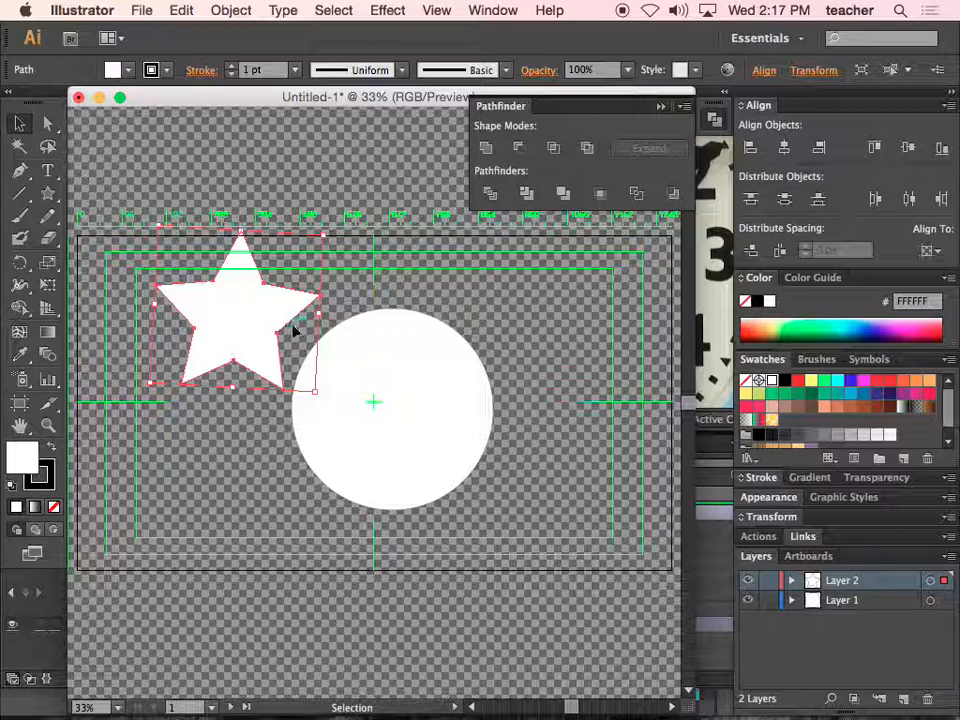
click(811, 383)
drag(244, 326, 336, 377)
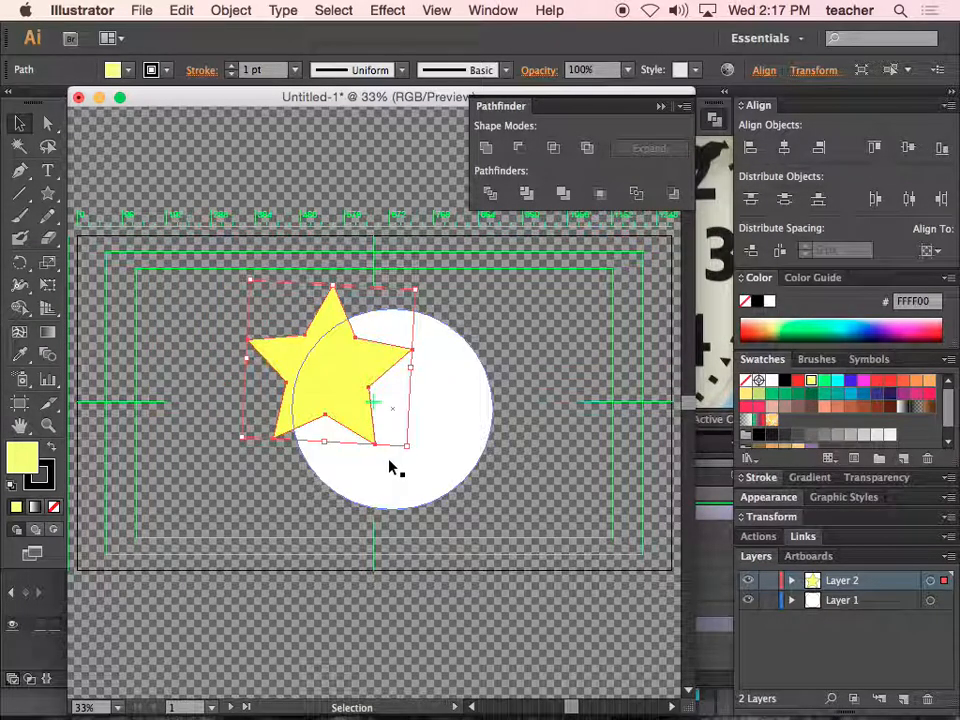
click(456, 516)
Save the document to the Desktop as whatever.ai in Adobe Illustrator format, accepting the Illustrator CS6 options
key(super+s)
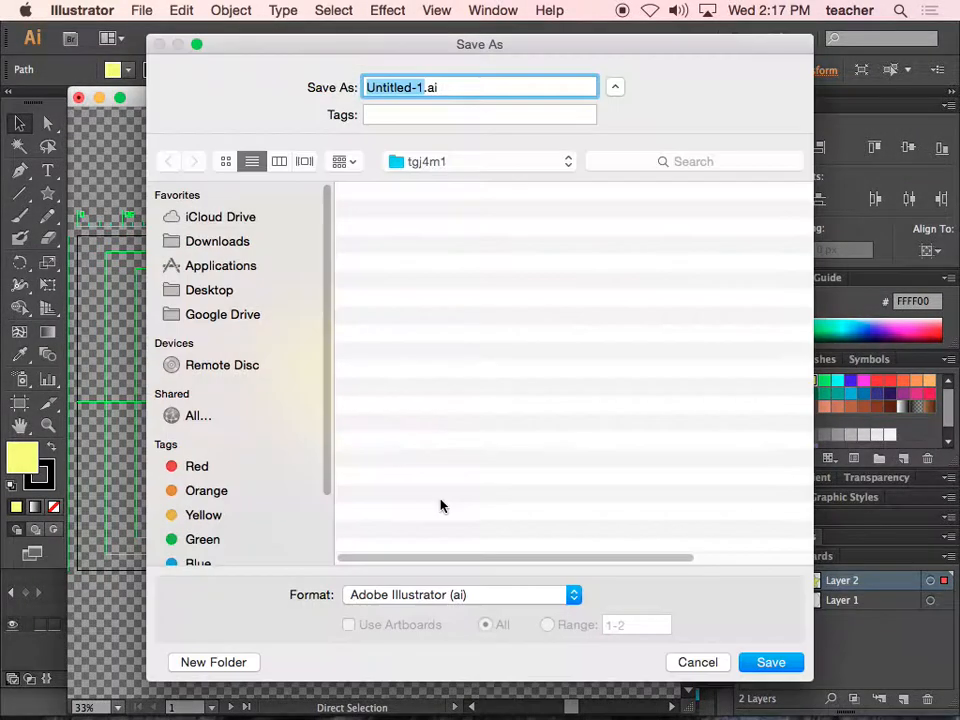
click(218, 289)
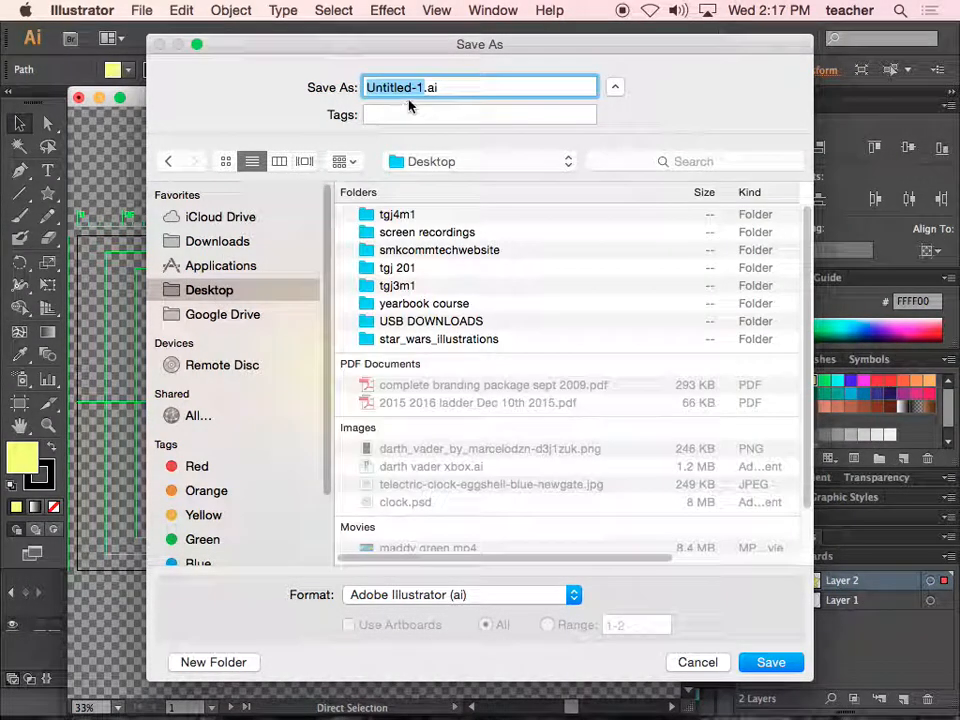
text(whatever)
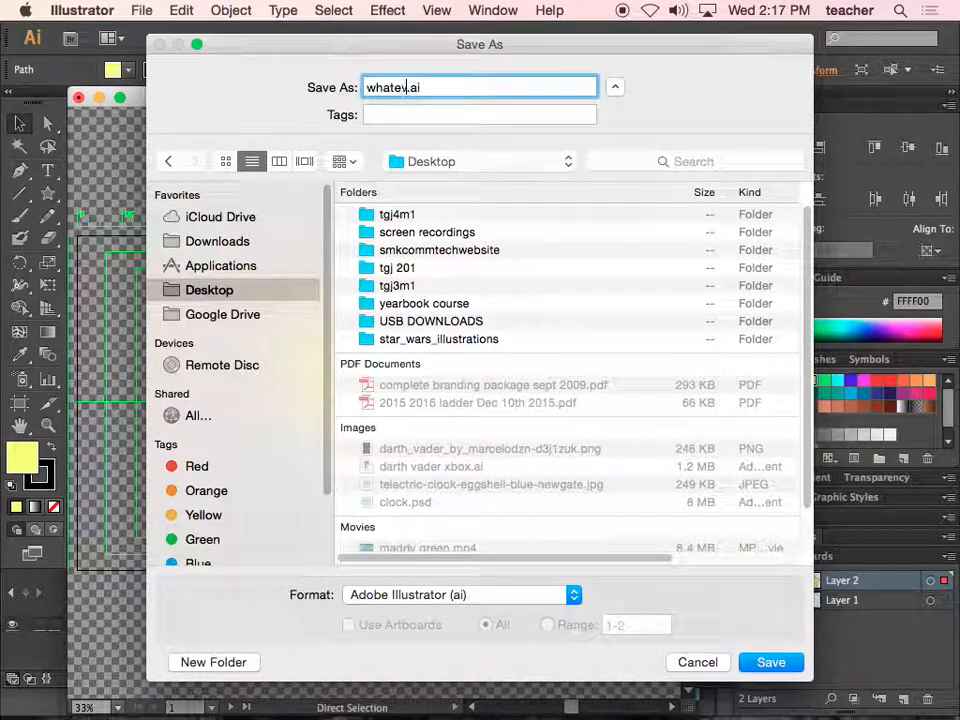
key(Return)
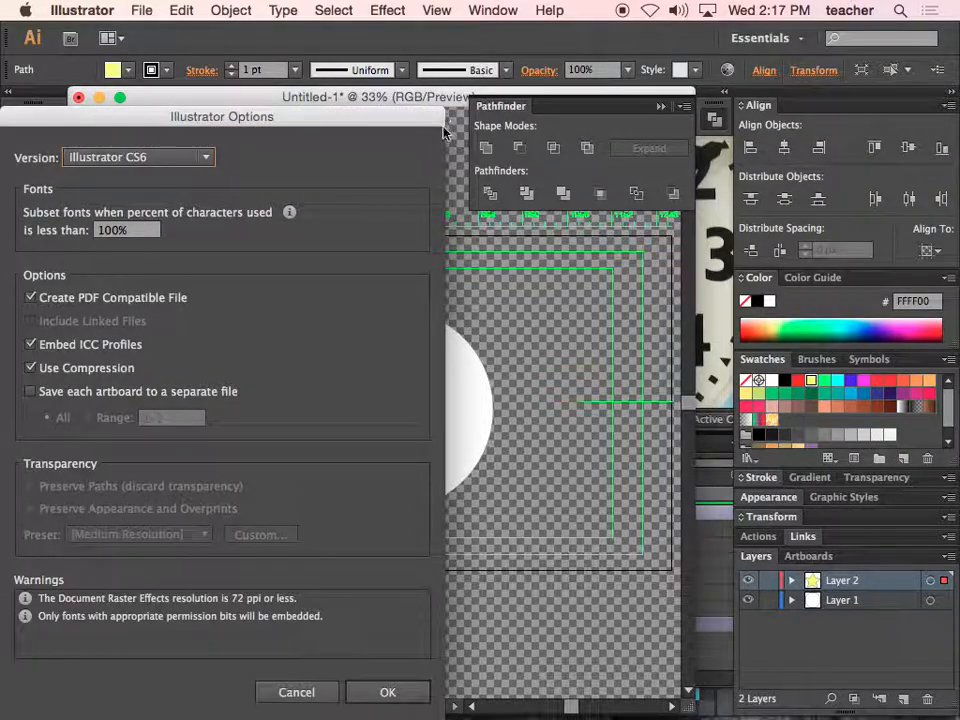
click(388, 692)
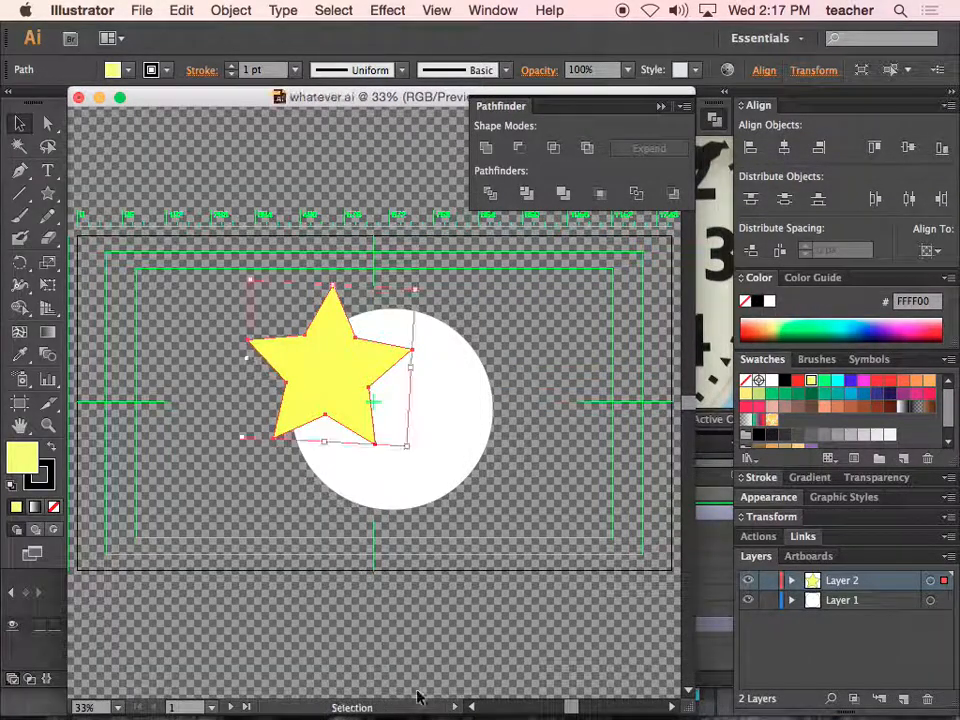
Switch to After Effects and start importing whatever.ai from the Desktop
mouse_move(386, 690)
click(334, 690)
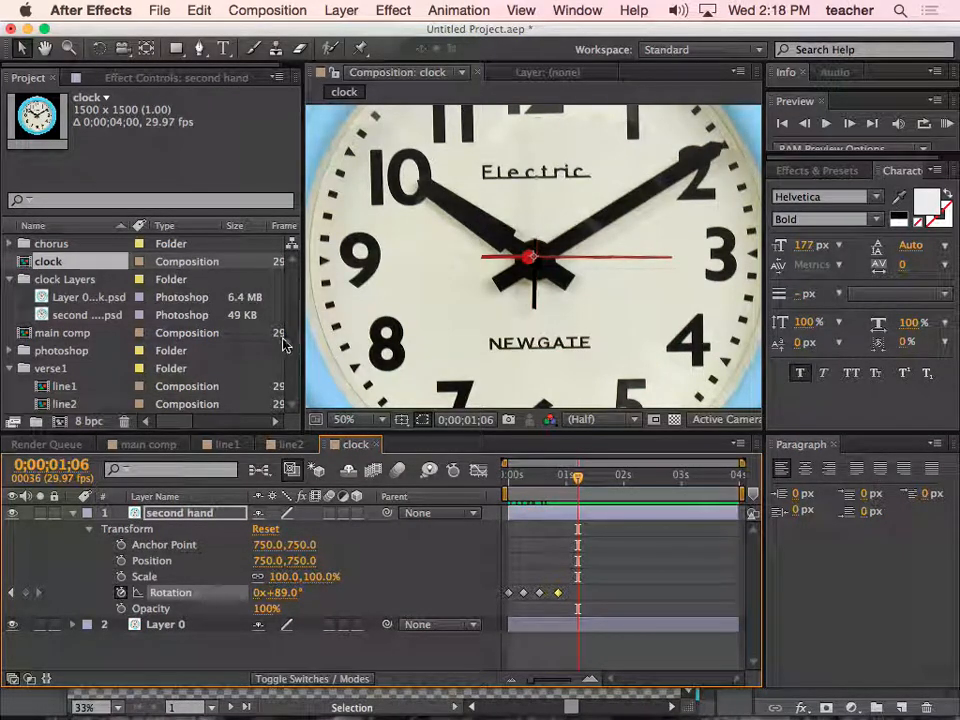
click(157, 11)
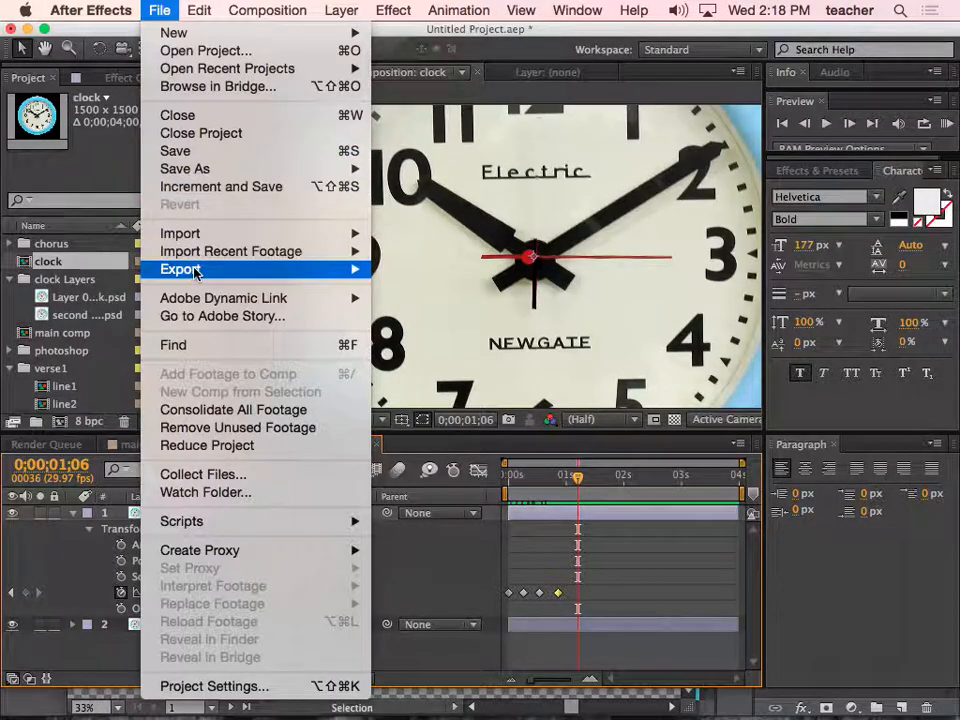
mouse_move(300, 233)
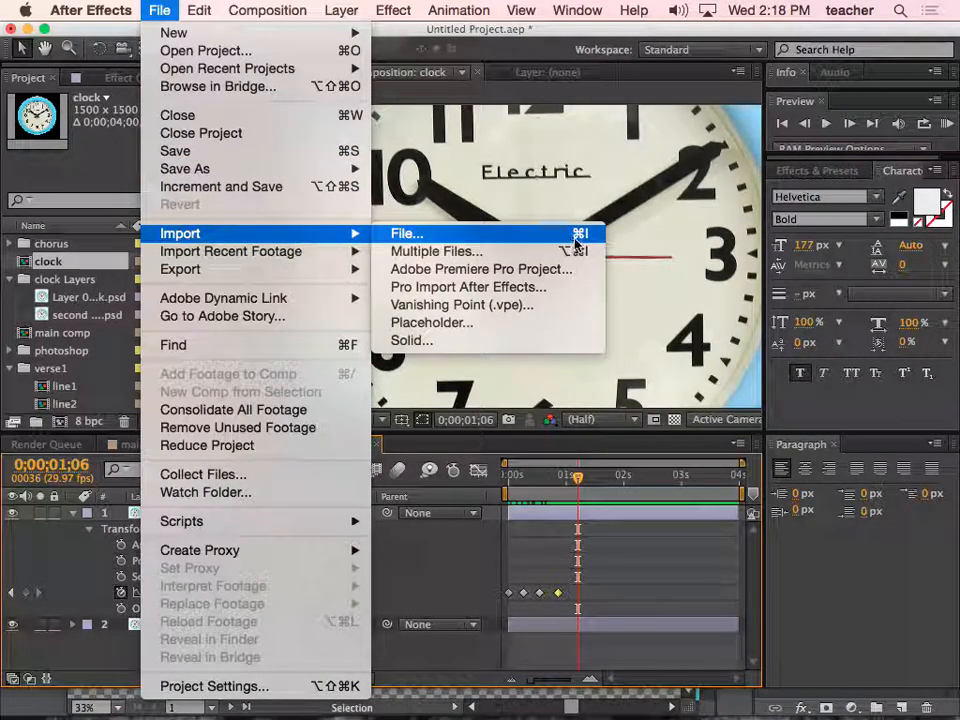
click(440, 236)
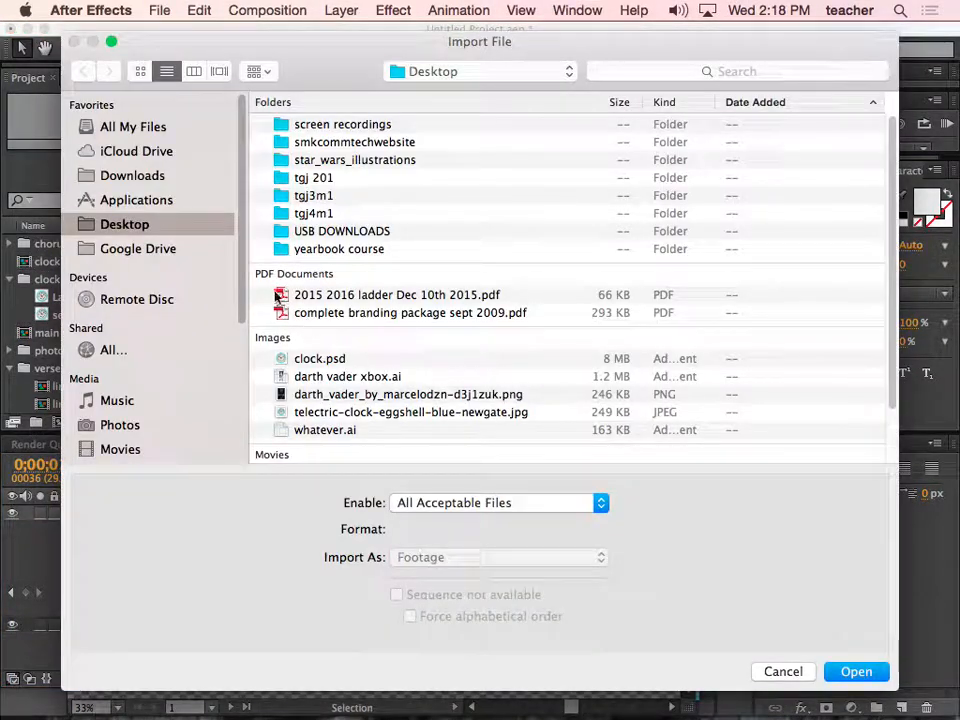
double_click(319, 430)
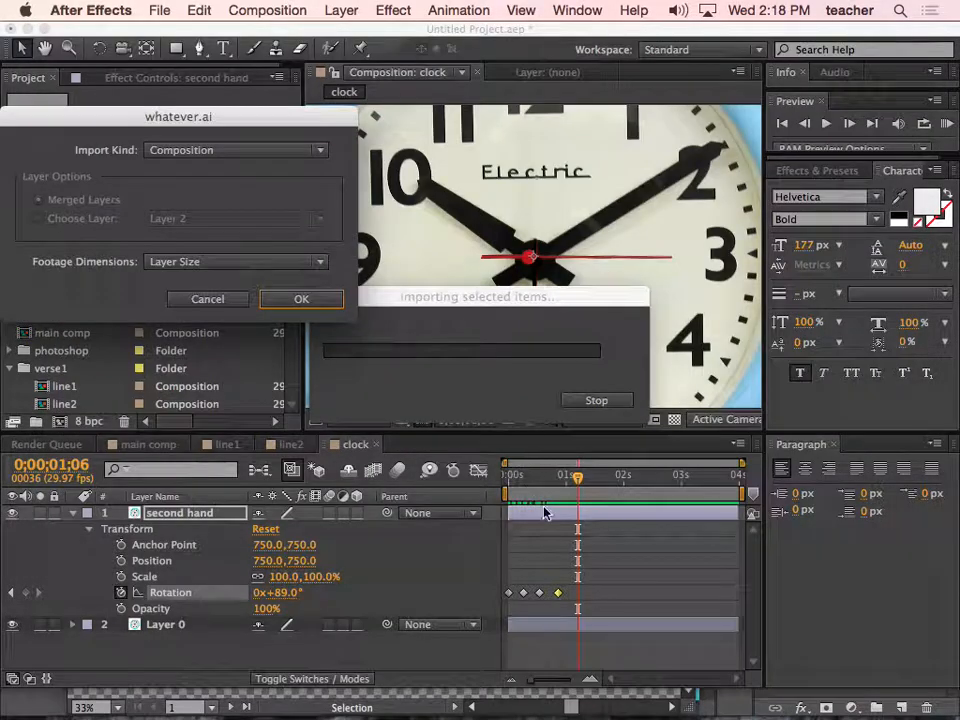
Import whatever.ai as a Composition with Layer Size footage dimensions, and open the whatever composition
click(176, 150)
click(205, 184)
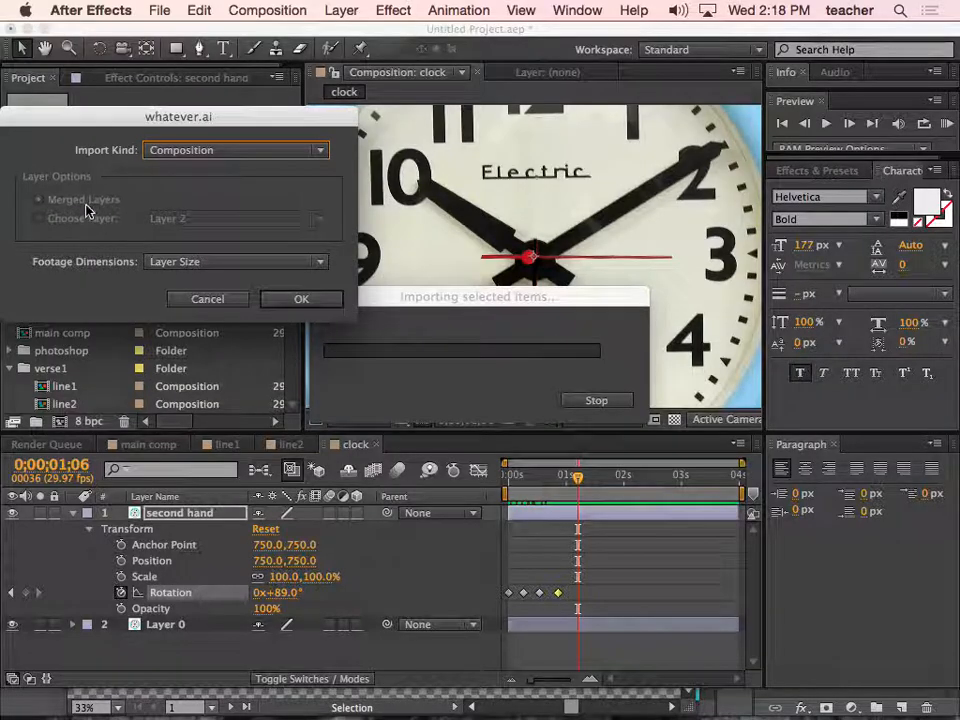
click(186, 152)
click(182, 166)
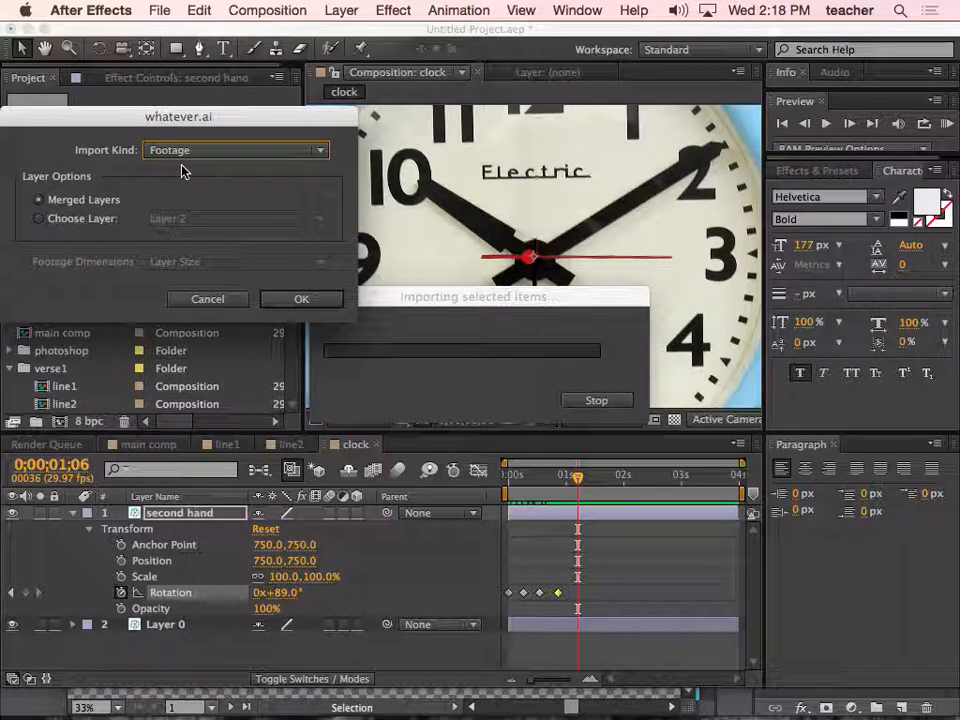
click(180, 151)
click(170, 185)
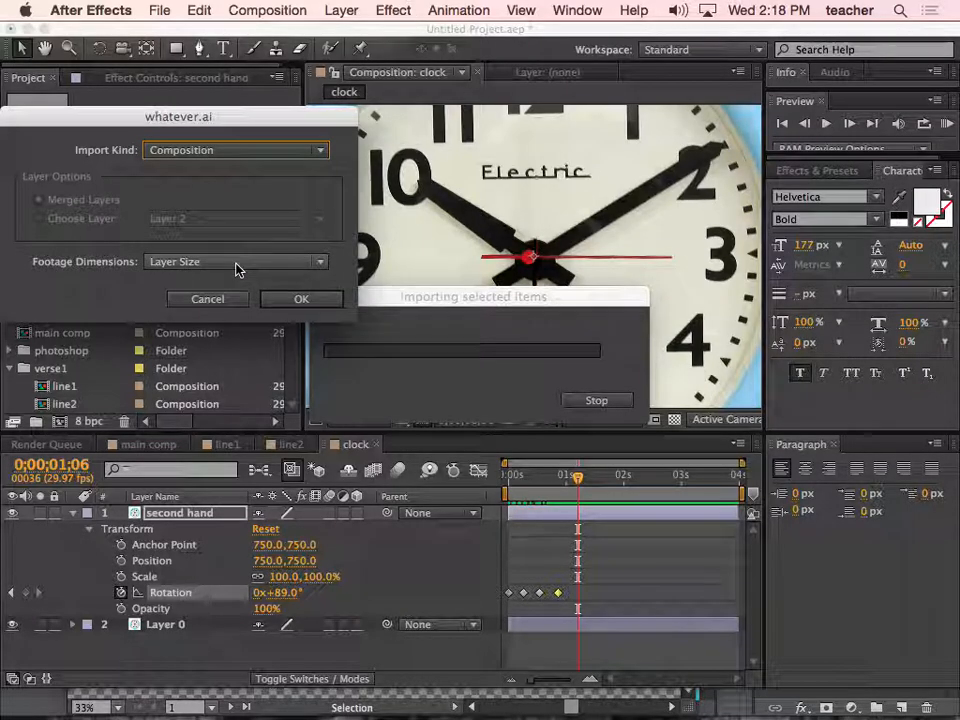
click(314, 302)
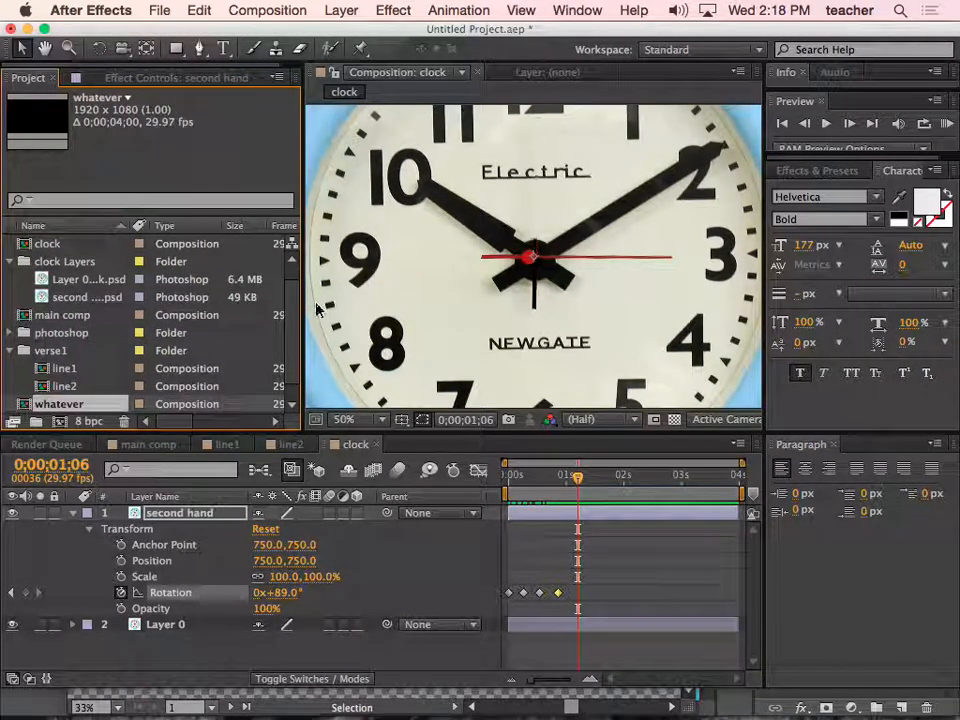
double_click(22, 405)
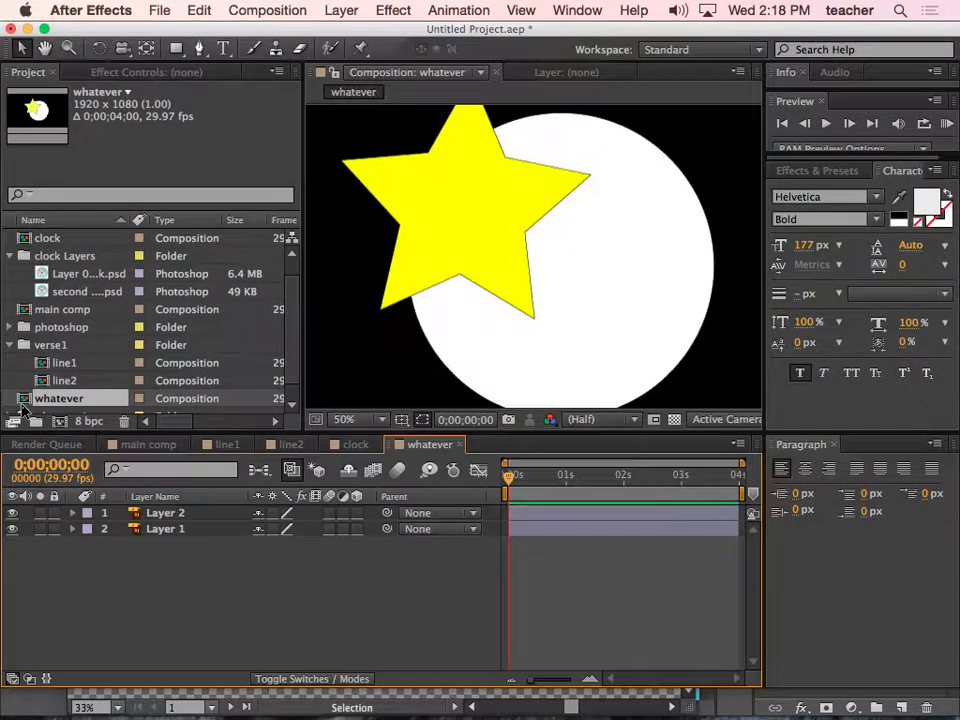
Animate the star layer's position from its original spot at the start to 1222, 538 just before 2 seconds
click(157, 514)
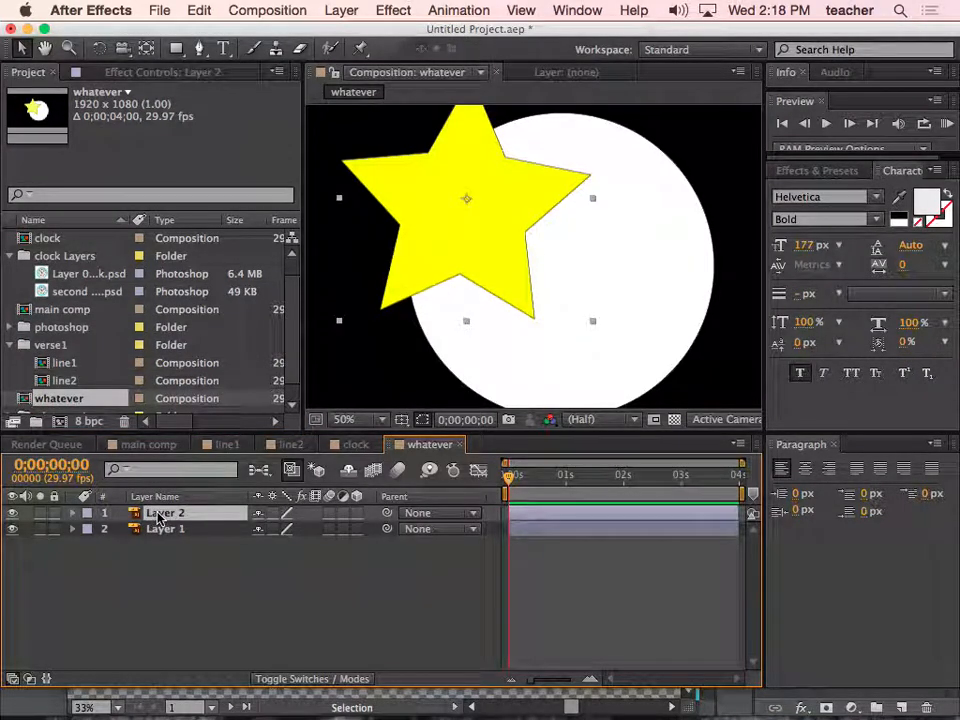
click(73, 513)
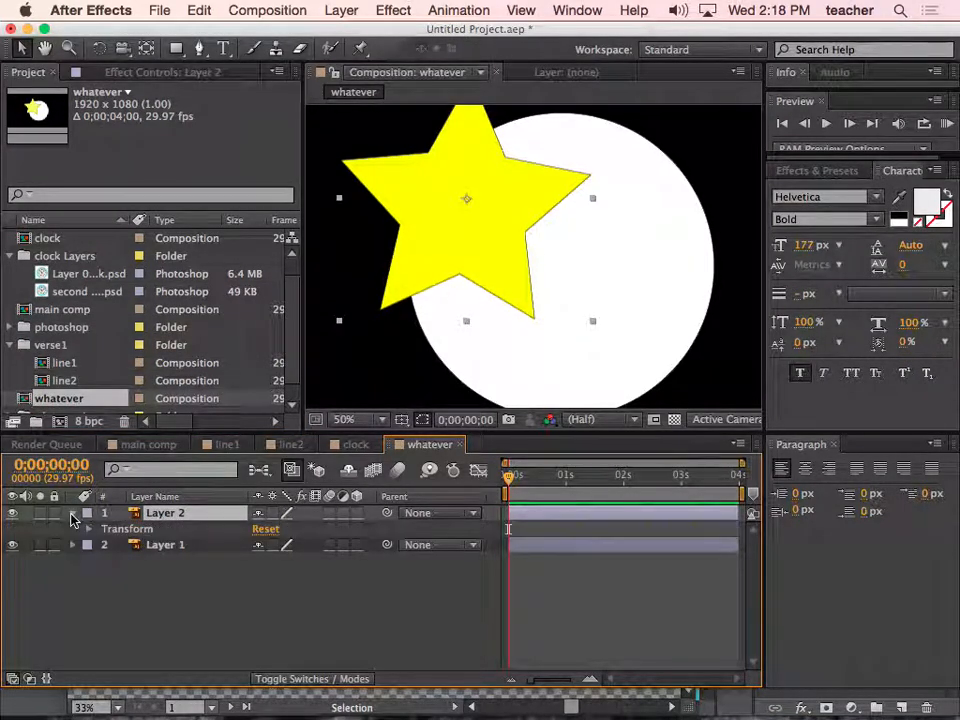
click(89, 528)
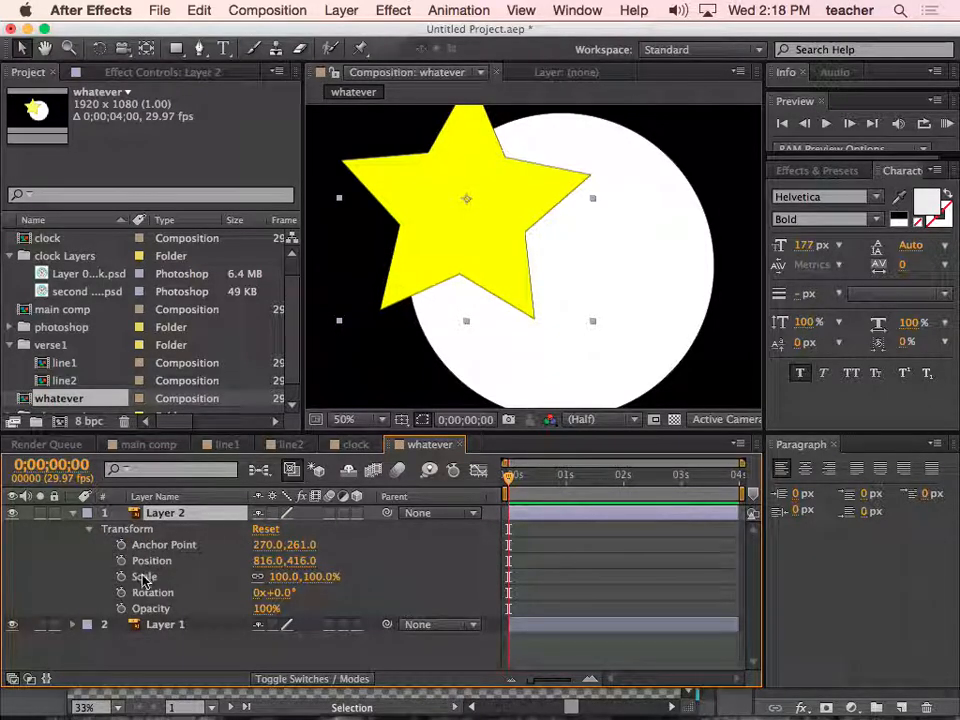
click(122, 561)
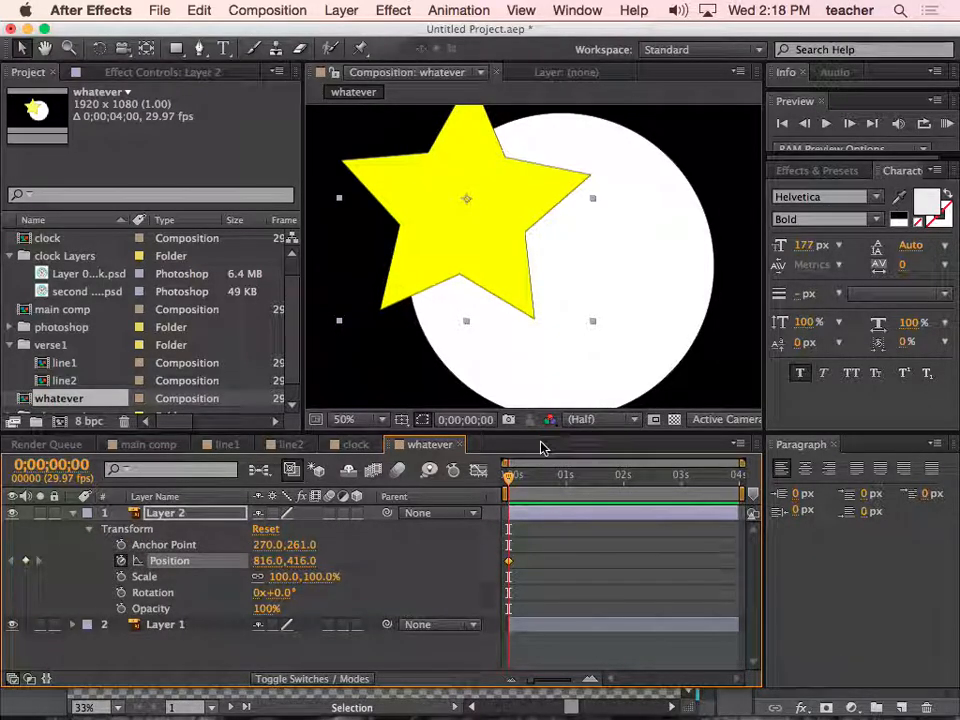
drag(510, 478, 617, 478)
drag(523, 262, 704, 323)
drag(615, 478, 641, 487)
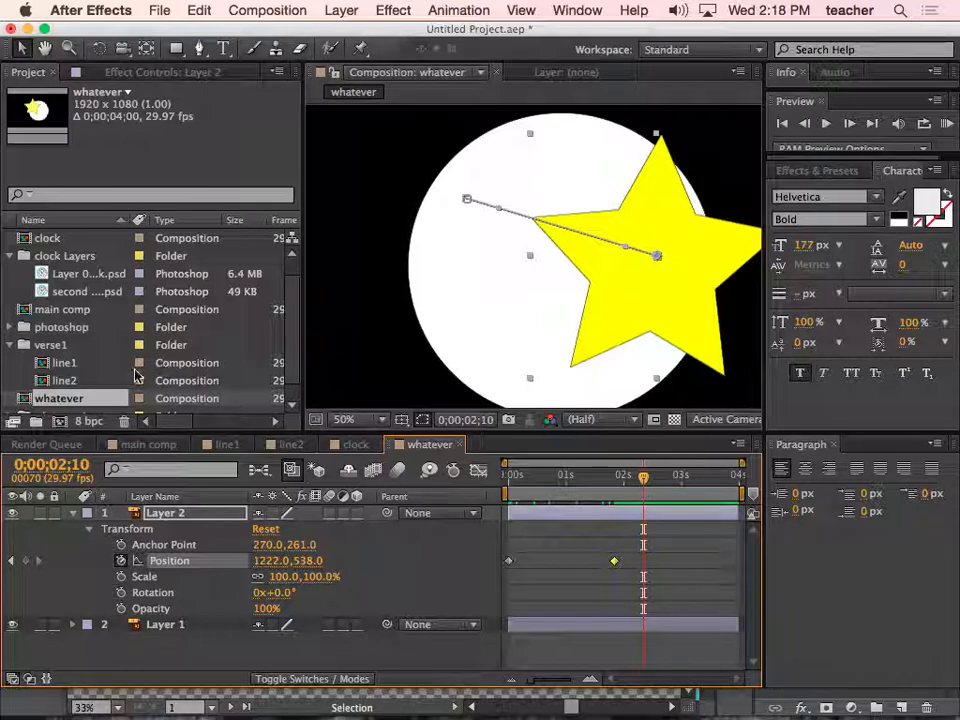
Collapse the clock Layers and verse1 folders in the project's item list
scroll(294, 345, down, 1)
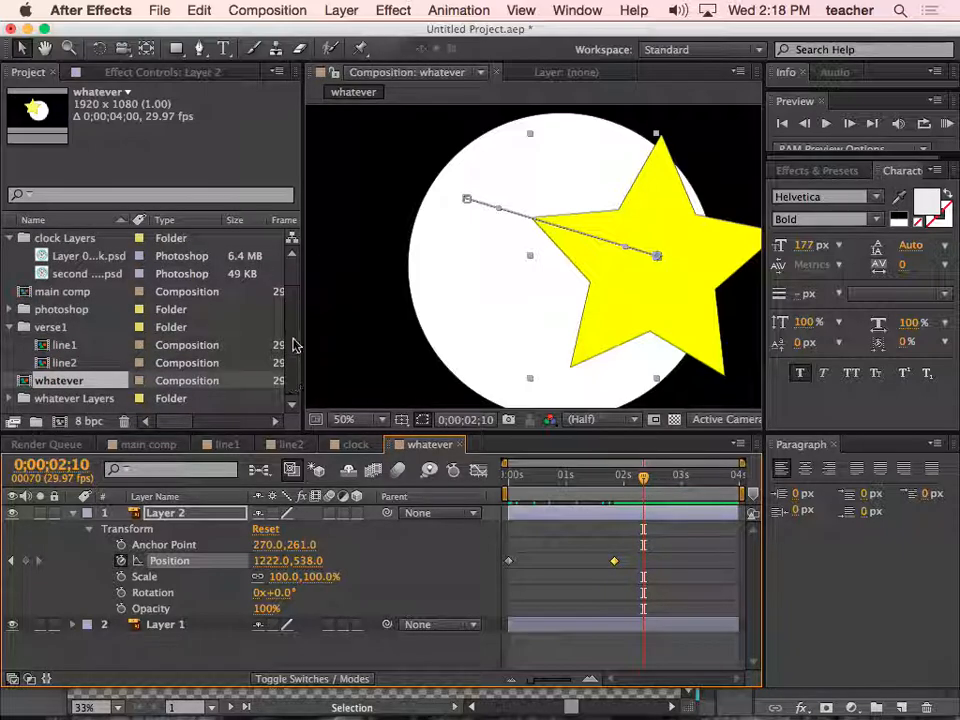
scroll(294, 320, up, 2)
click(10, 273)
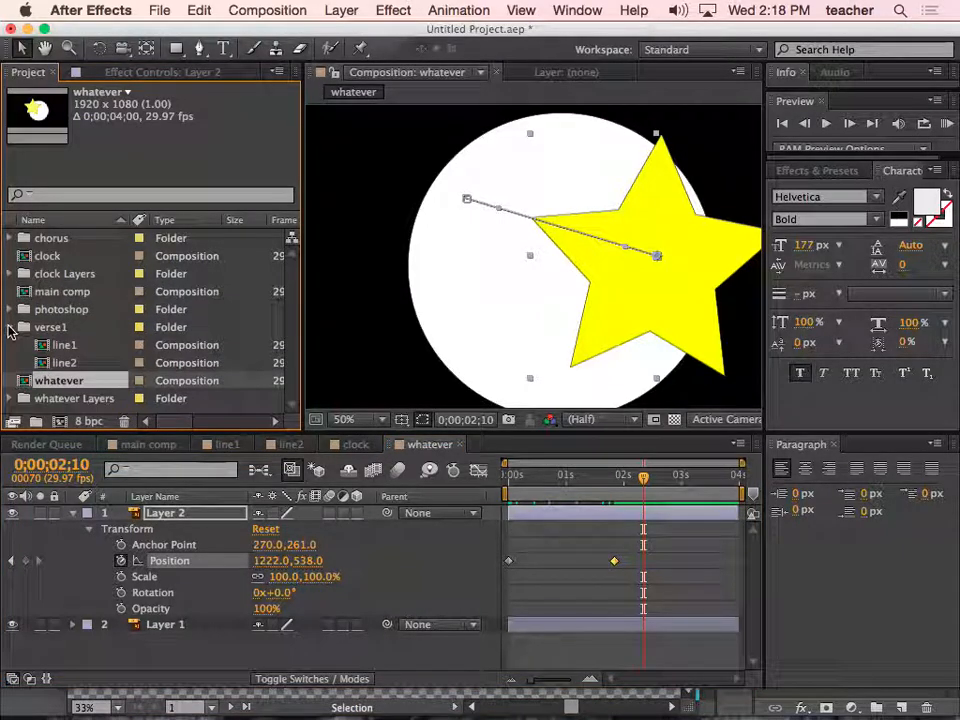
click(11, 327)
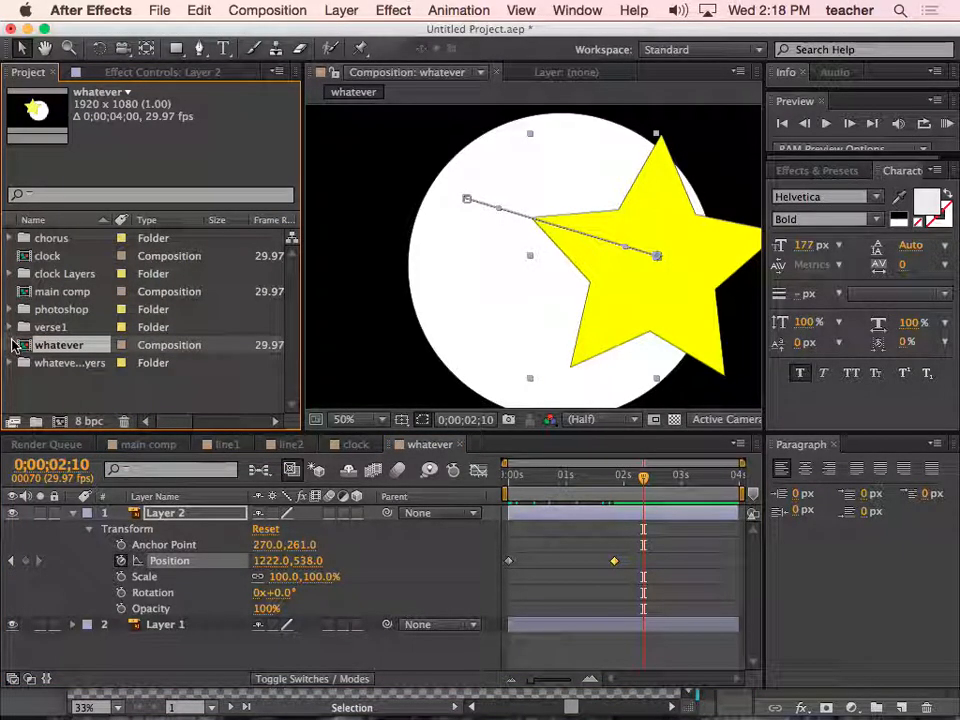
Open main comp and add the whatever composition below line2, timed to start just after line2 ends
double_click(33, 292)
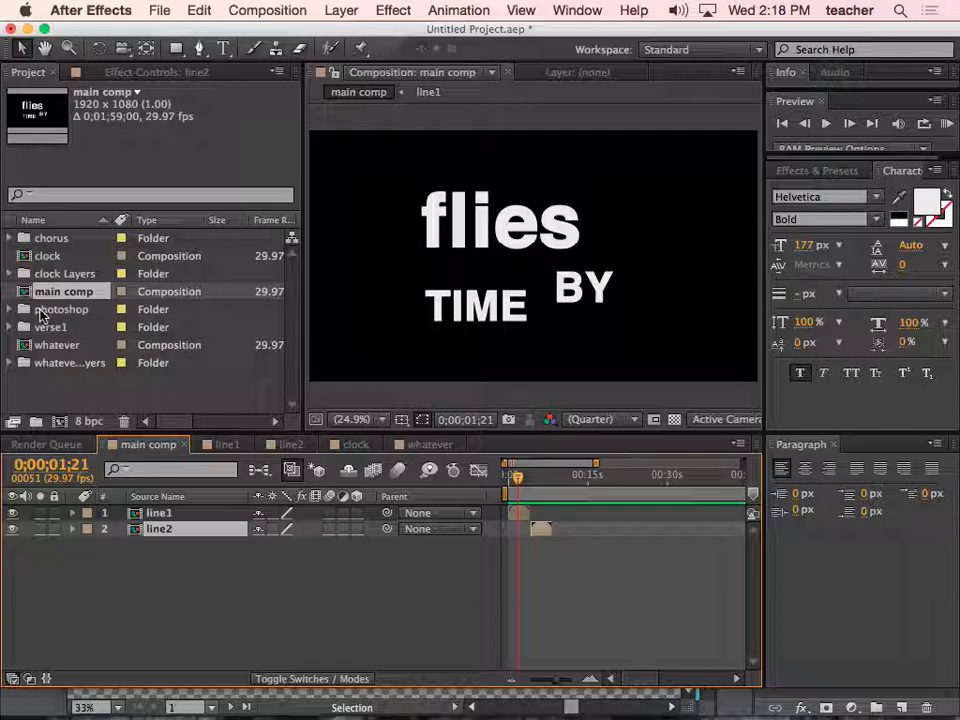
click(27, 350)
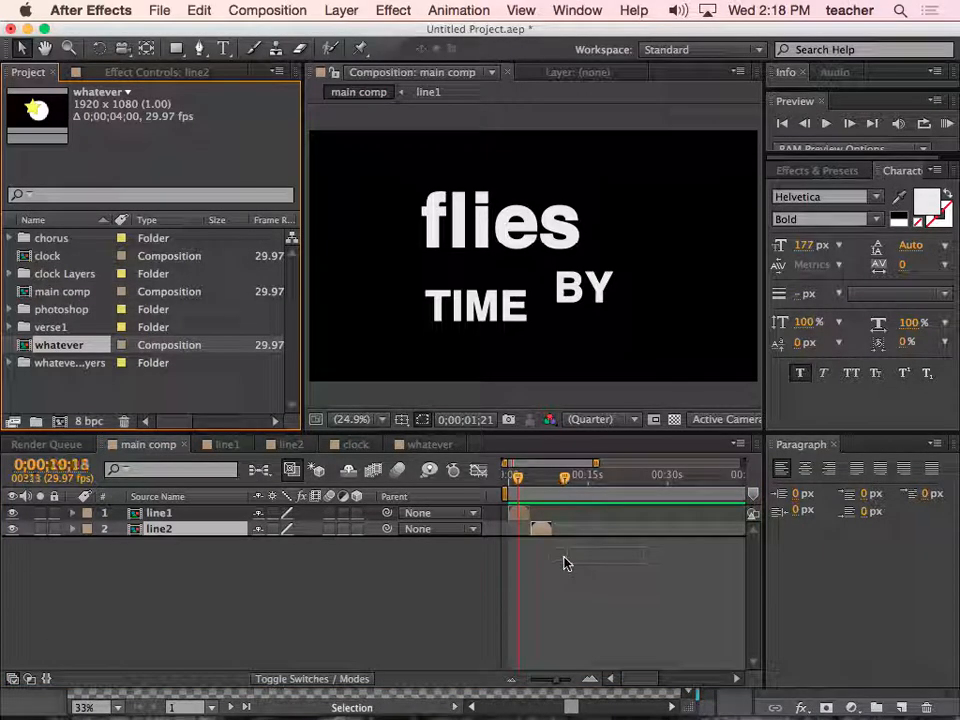
mouse_move(565, 556)
mouse_down()
mouse_move(574, 541)
mouse_move(560, 549)
mouse_up()
drag(518, 478, 548, 482)
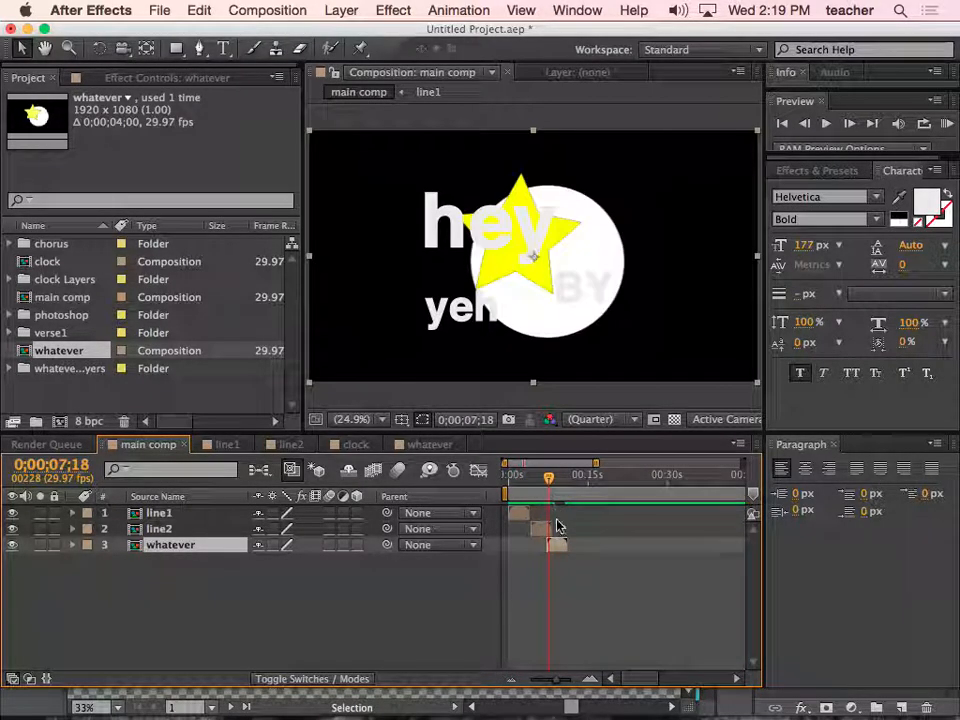
drag(559, 549, 566, 551)
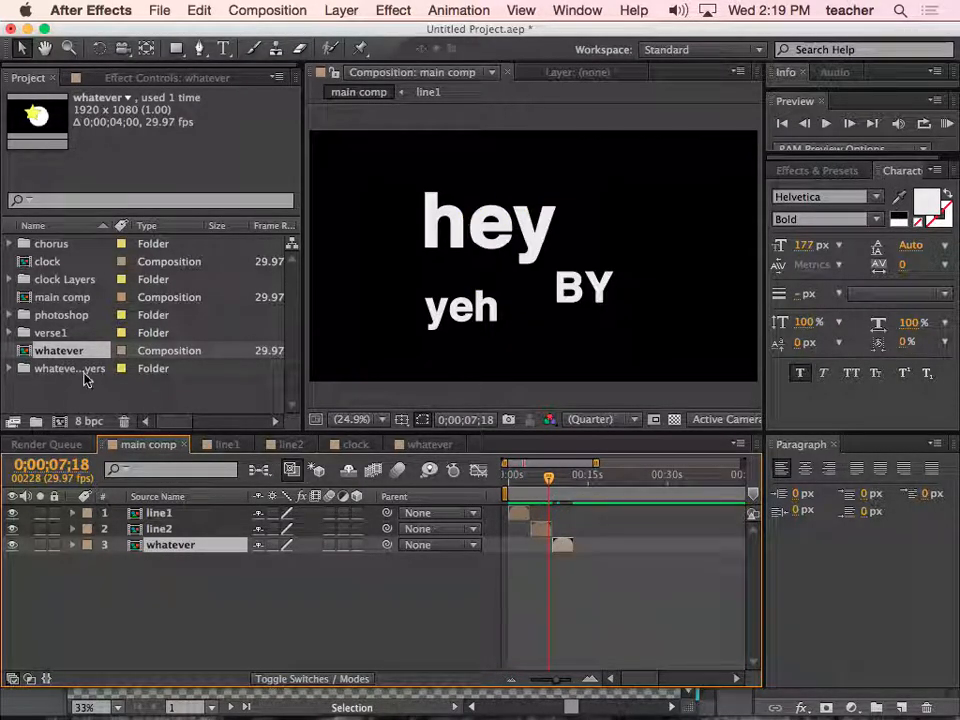
Add the clock composition to main comp as the lowest layer, starting during line1, and go to 0;00;04;13
click(47, 261)
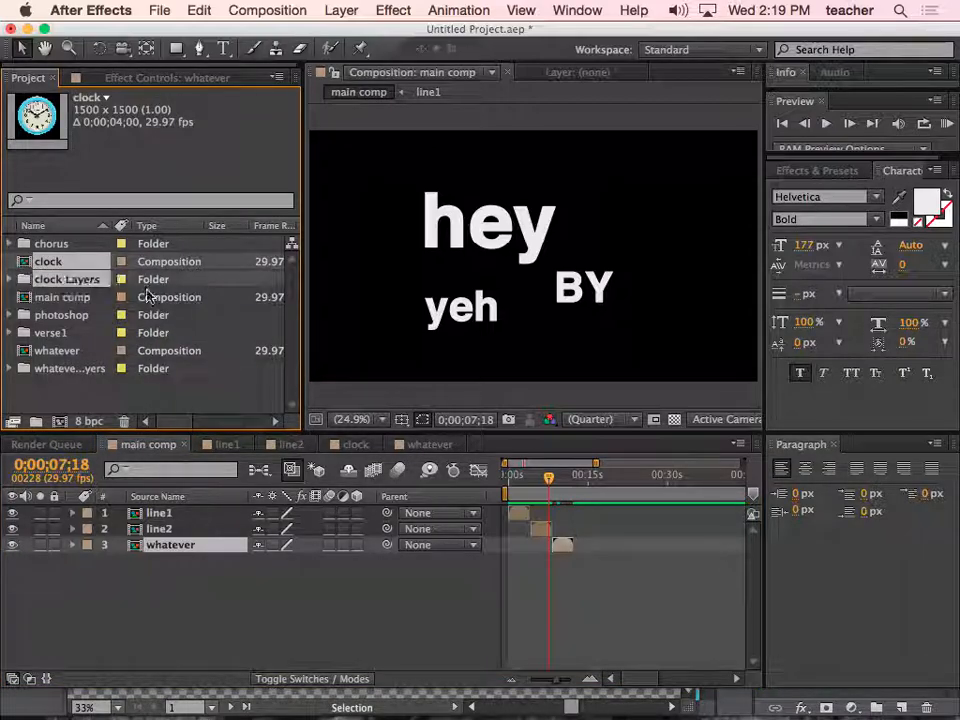
drag(476, 572, 523, 574)
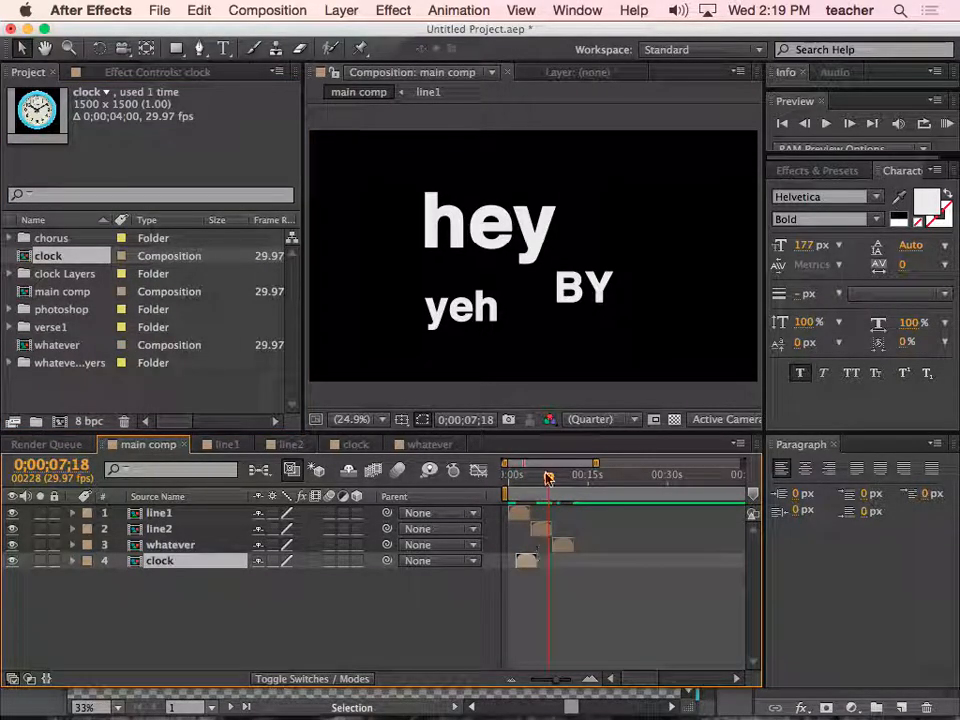
mouse_move(548, 485)
mouse_down()
mouse_move(507, 497)
mouse_move(532, 496)
mouse_up()
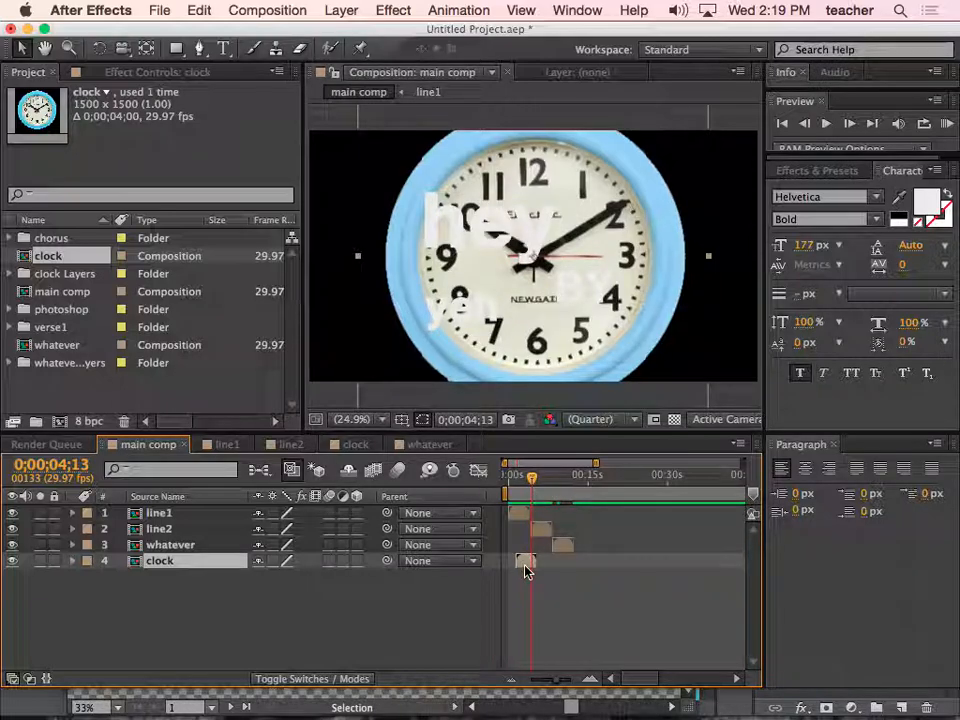
Scale the clock layer to 52% and move it to the frame's upper-right area at 1554.5, 359.2, then preview it at 0;00;03;16
click(73, 561)
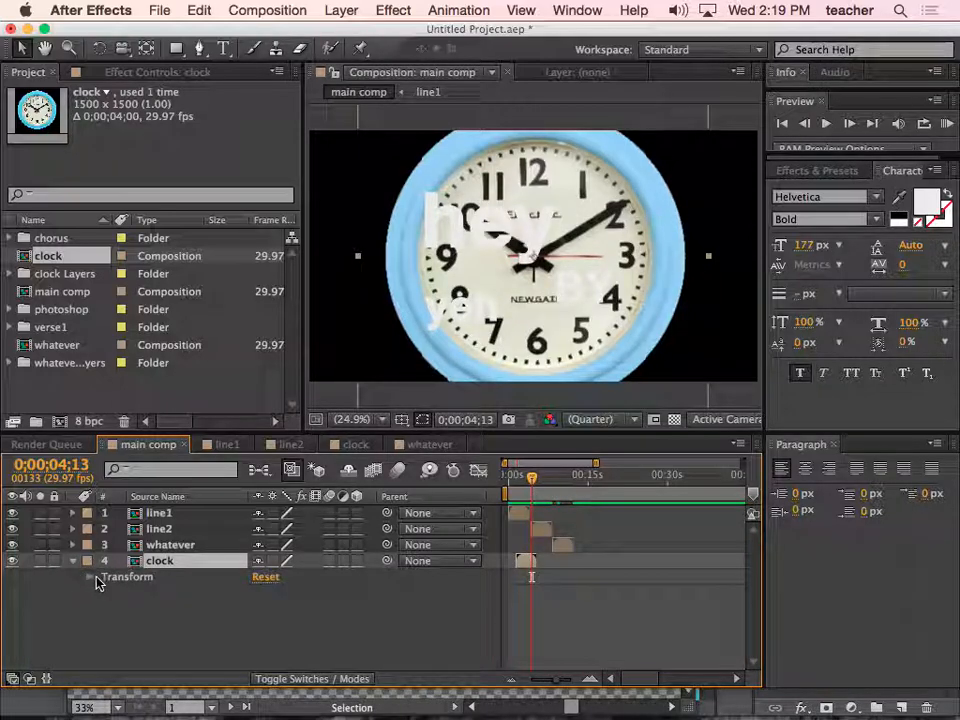
click(89, 577)
drag(285, 624, 237, 624)
drag(552, 334, 690, 289)
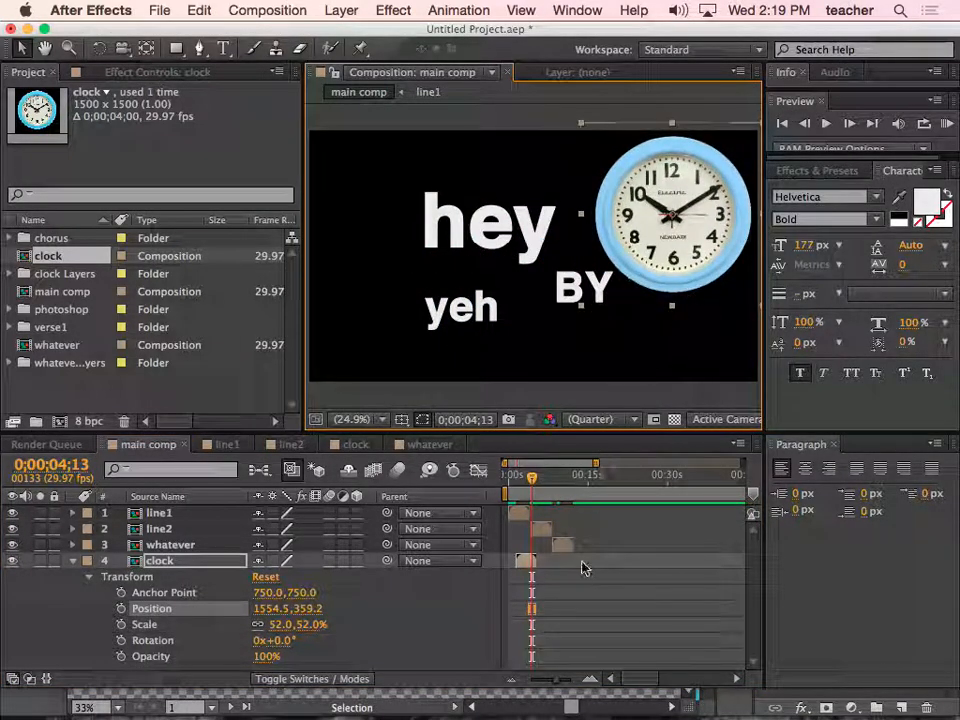
mouse_move(531, 476)
mouse_down()
mouse_move(516, 480)
mouse_move(531, 488)
mouse_move(519, 484)
mouse_up()
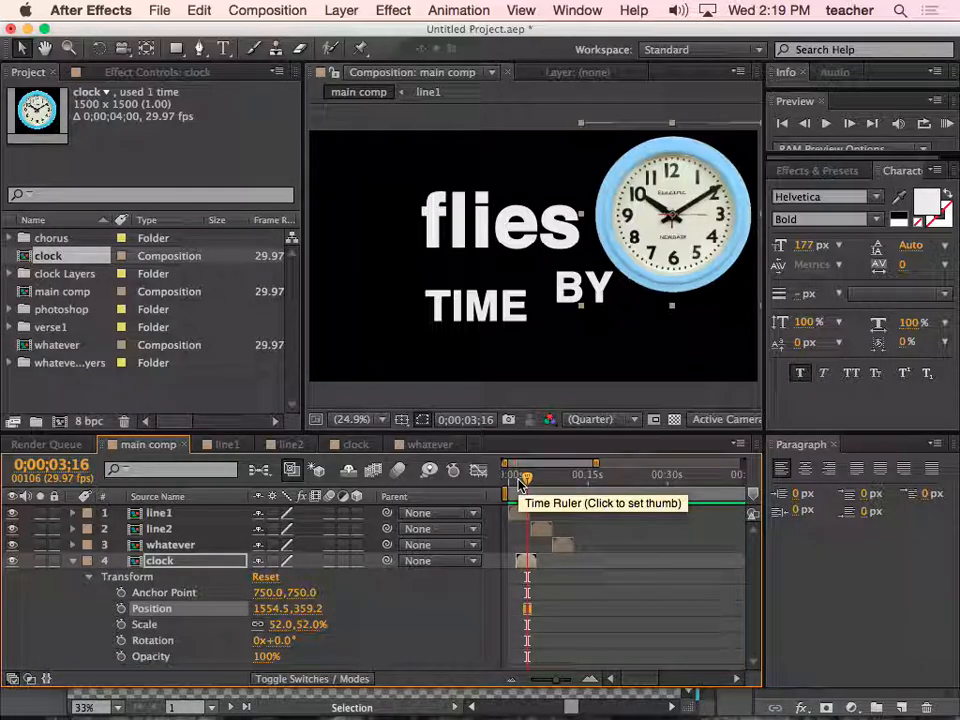
mouse_move(520, 716)
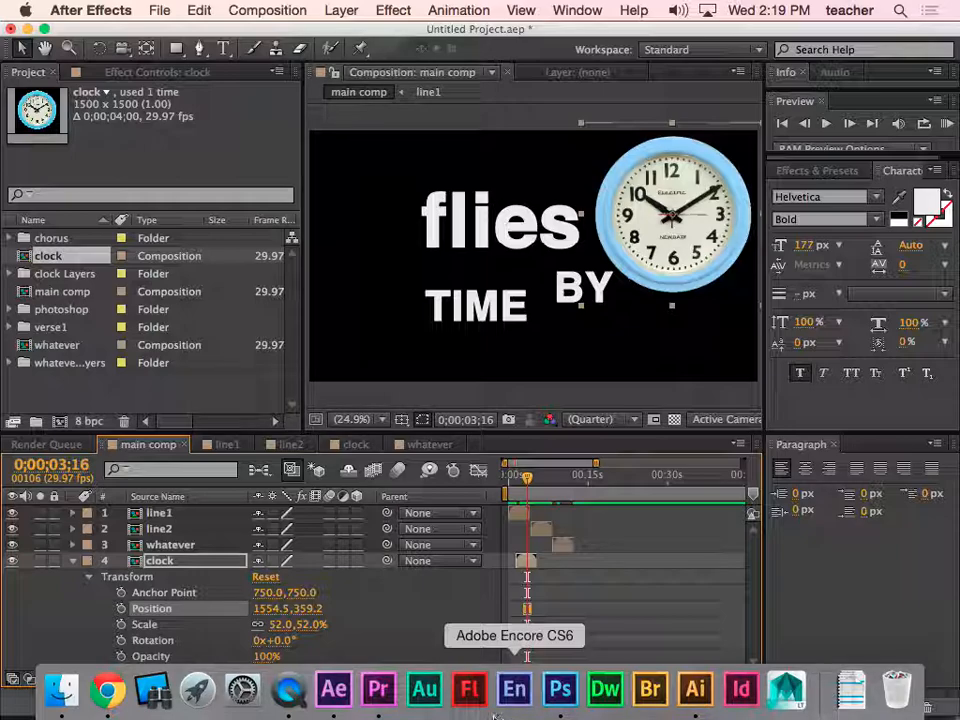
click(294, 702)
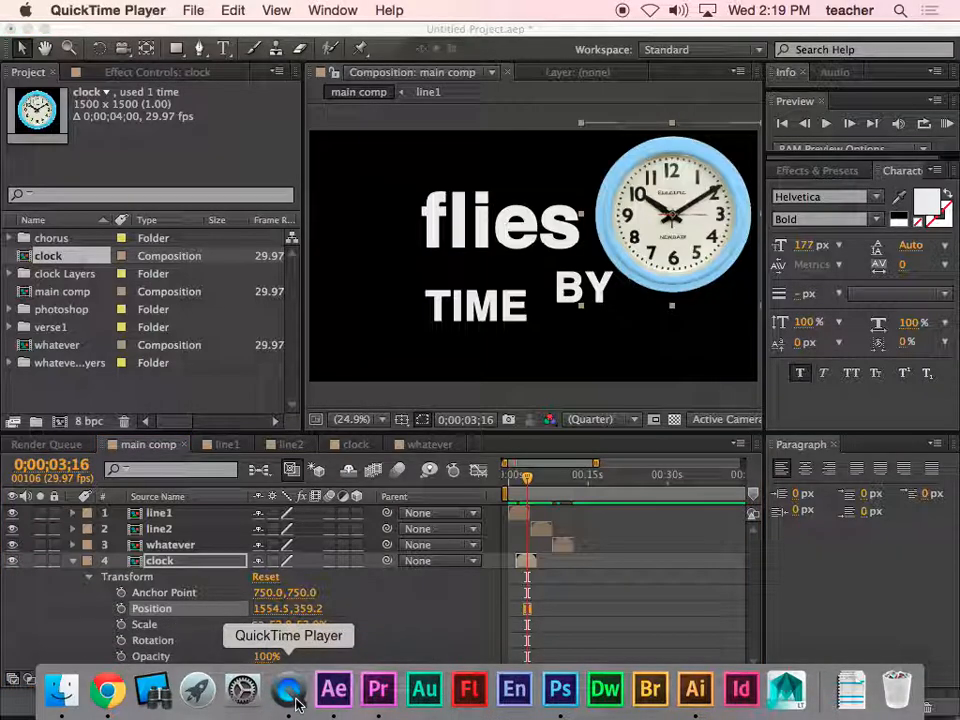